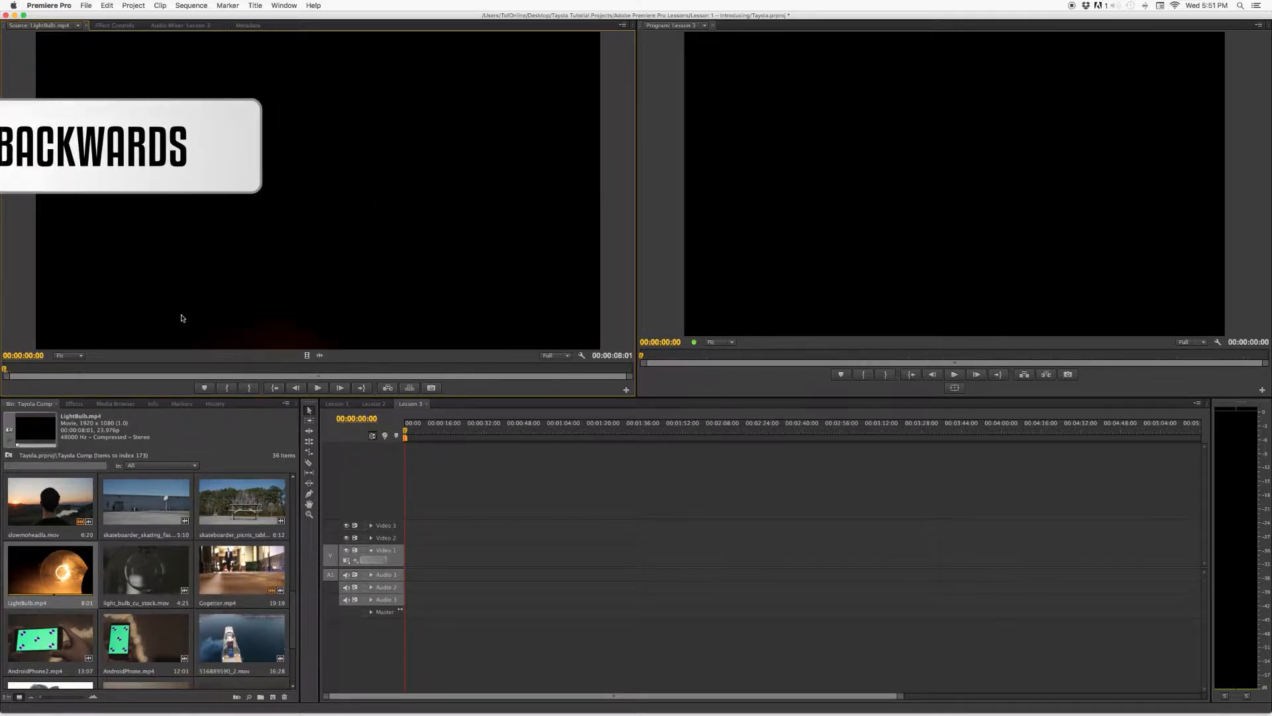
- Preview LightBulb.mp4 in the Source monitor by playing it forward, stopping it and returning to its start
{"action": "key", "text": "l"}
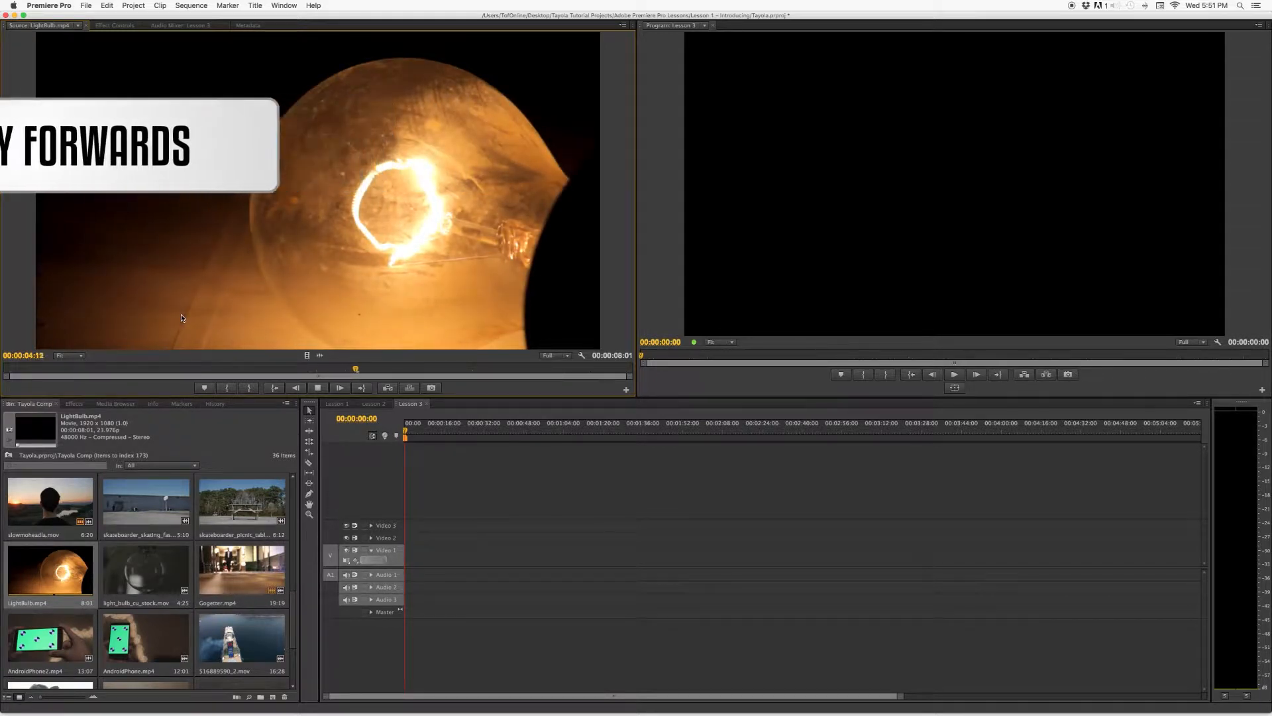
{"action": "key", "text": "k"}
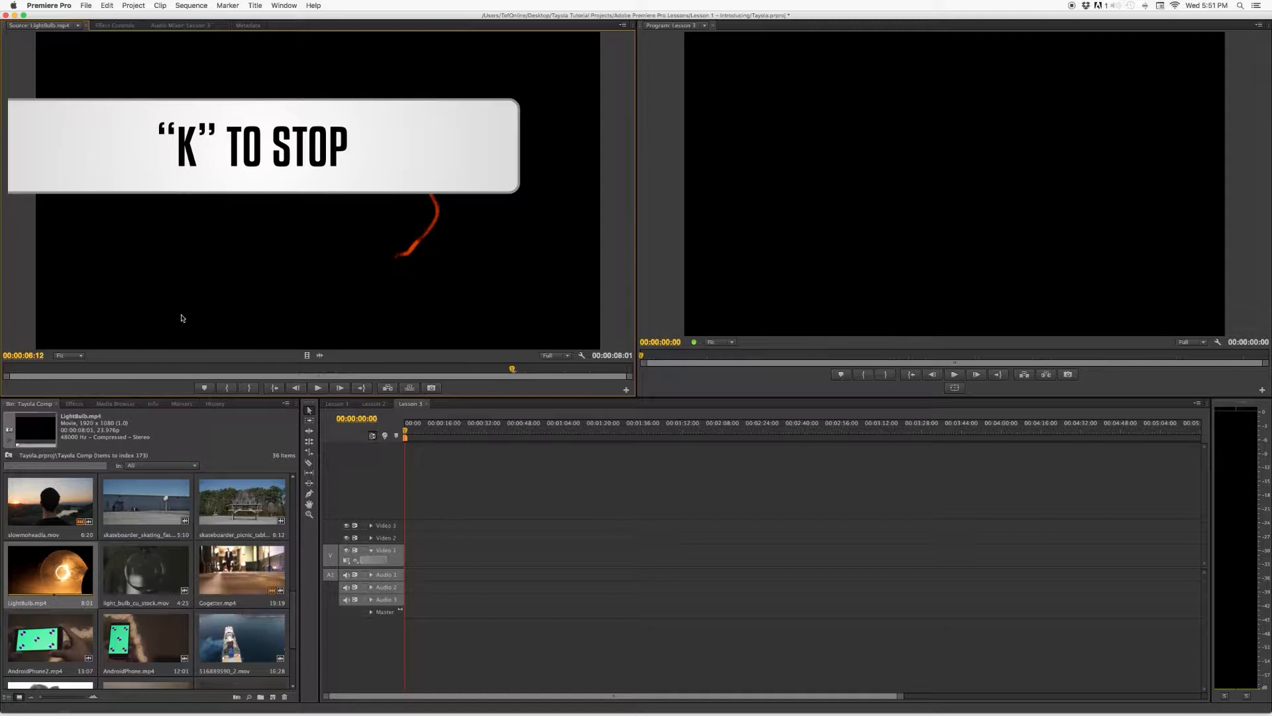
{"action": "key", "text": "Home"}
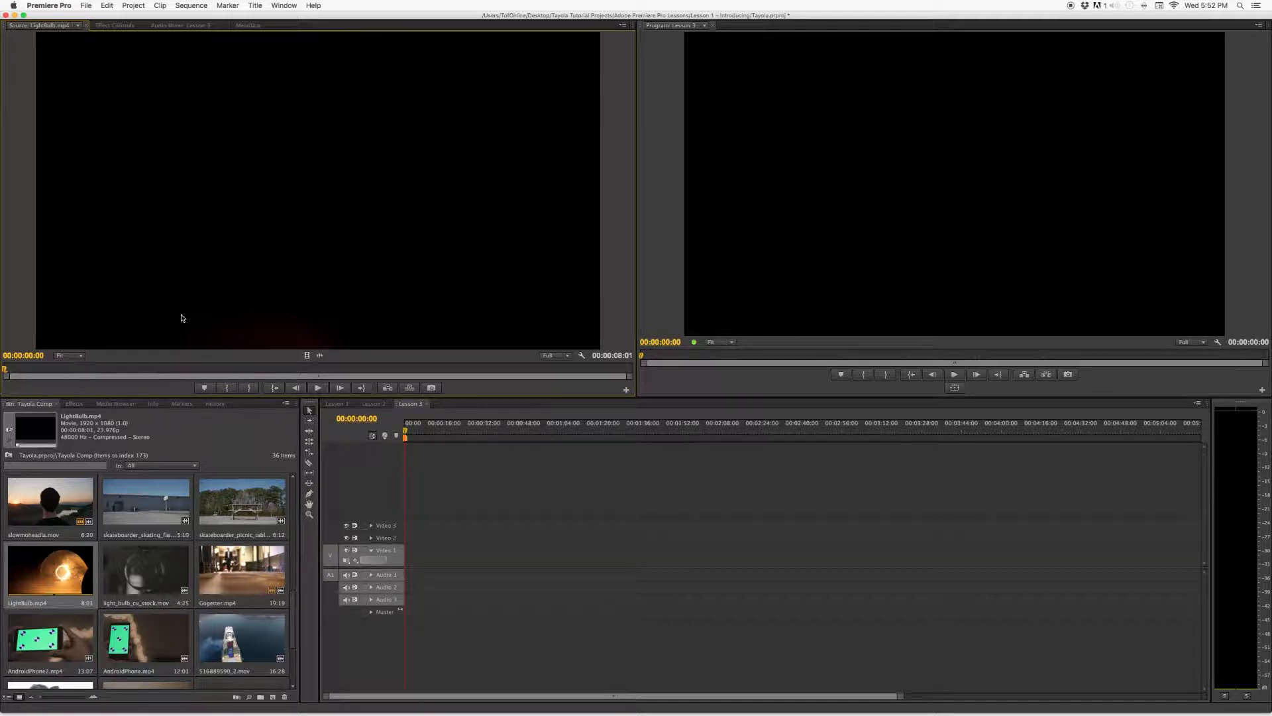
- Mark the In point of LightBulb.mp4 at 00:00:02:05, in the dark frames just before the bulb starts to glow
{"action": "key", "text": "space"}
{"action": "key", "text": "space"}
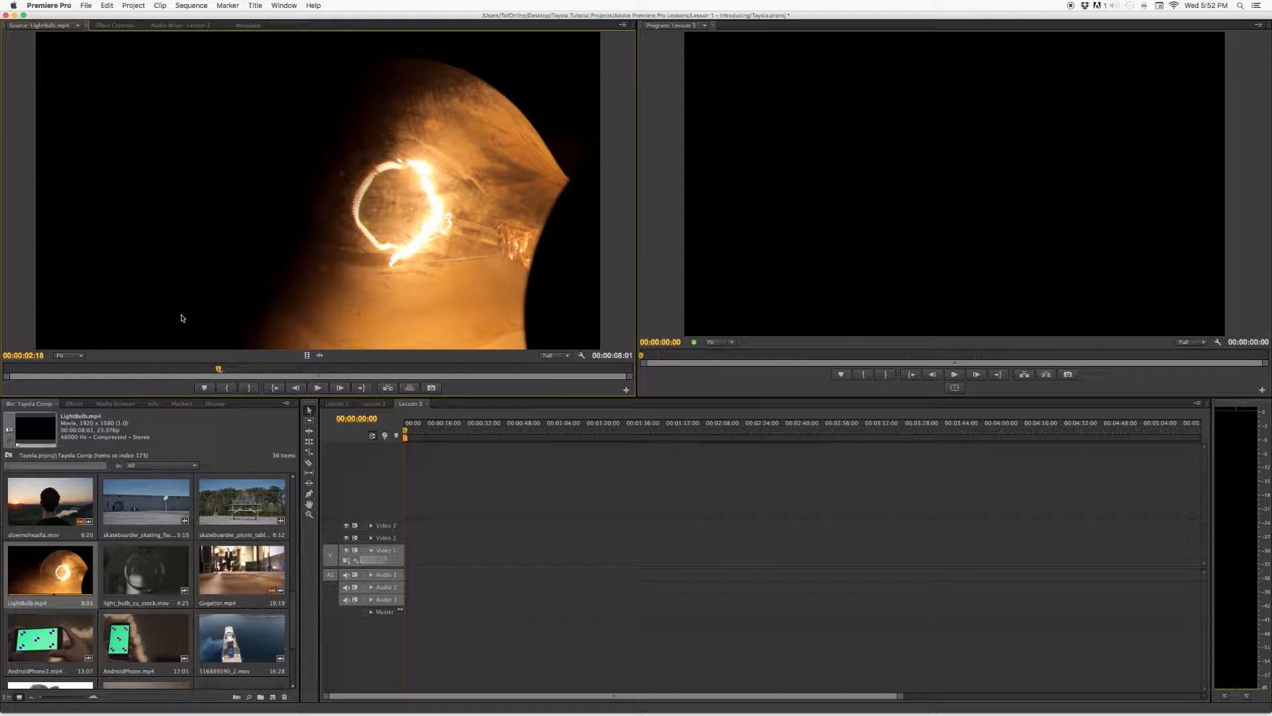
{"action": "key", "text": "Left"}
{"action": "key", "text": "Left"}
{"action": "key", "text": "Left"}
{"action": "key", "text": "Left"}
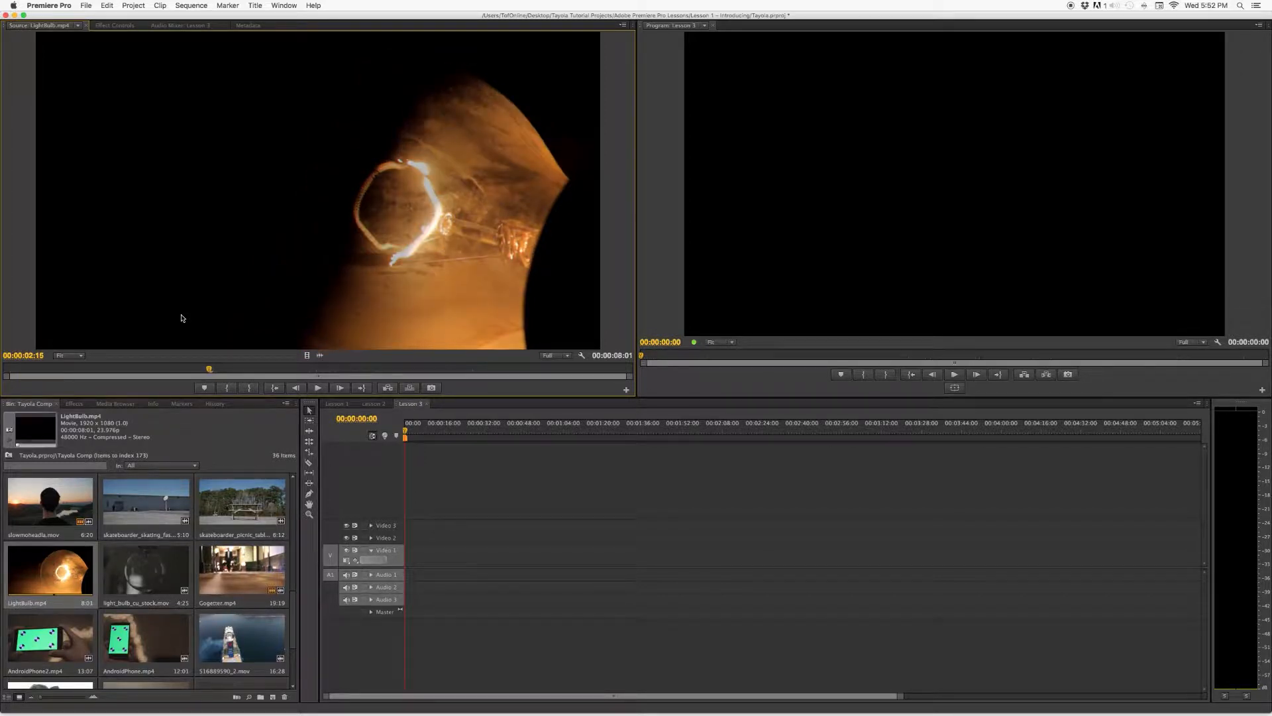
{"action": "key", "text": "Left"}
{"action": "key", "text": "Left"}
{"action": "key", "text": "Left"}
{"action": "key", "text": "Left"}
{"action": "key", "text": "Left"}
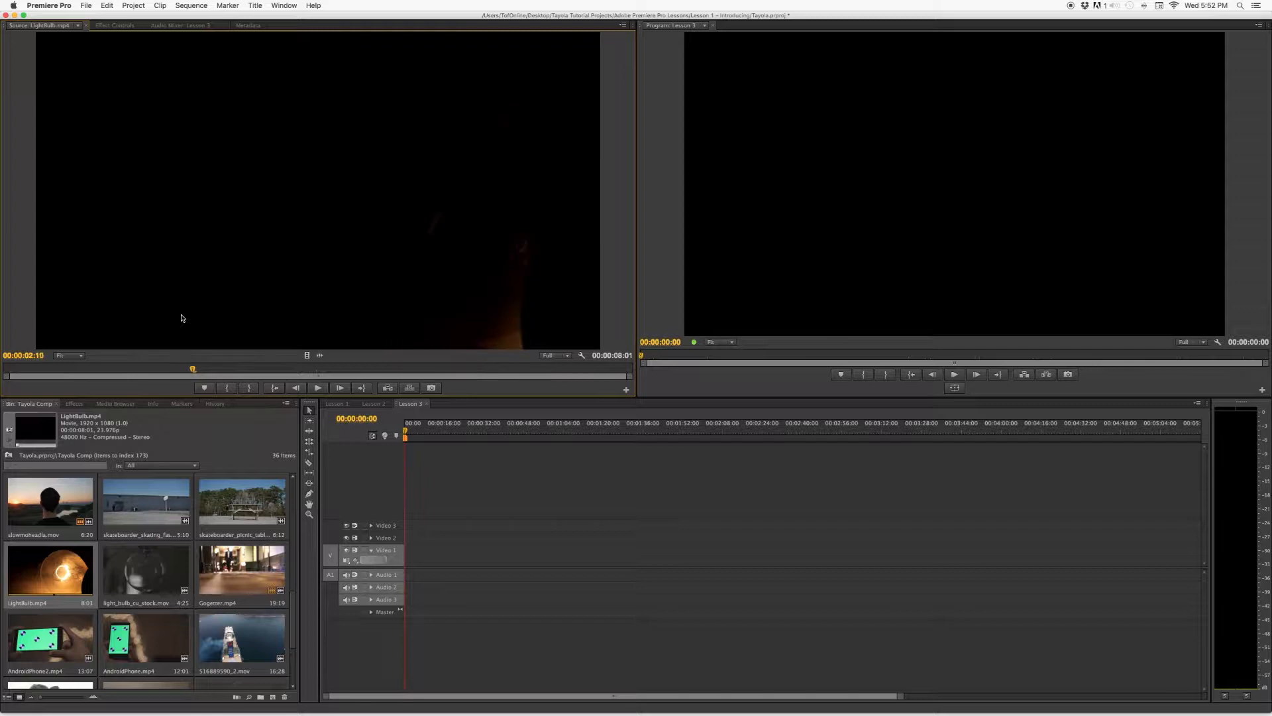
{"action": "key", "text": "Left"}
{"action": "key", "text": "Left"}
{"action": "key", "text": "Left"}
{"action": "key", "text": "Left"}
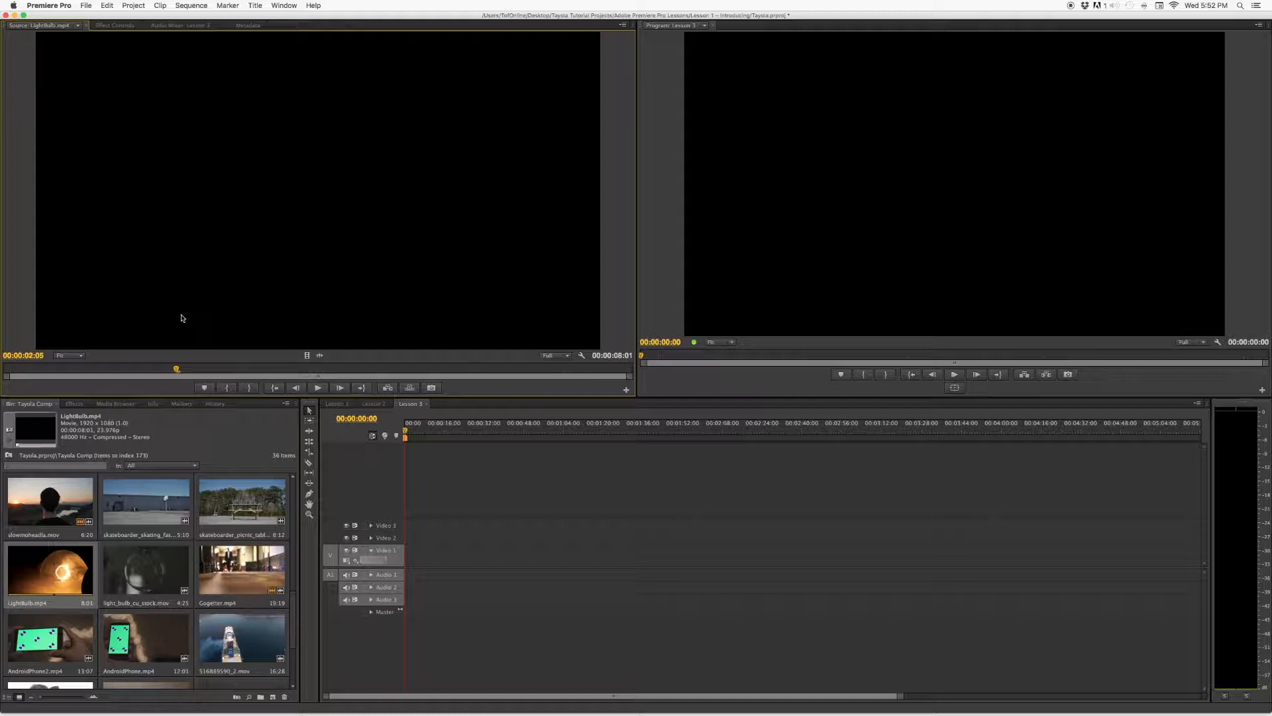
{"action": "key", "text": "i"}
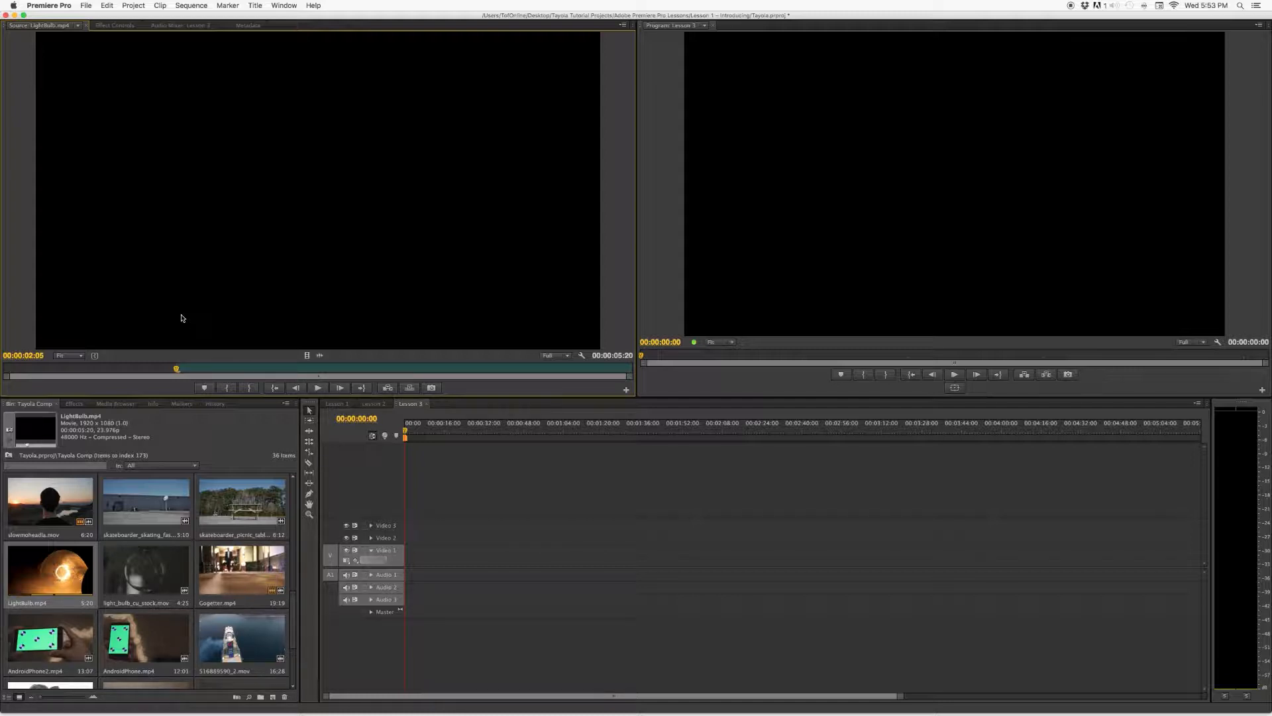
- Mark the Out point of LightBulb.mp4 after the glow has faded, so the marked range lasts 00:00:05:04
{"action": "key", "text": "space"}
{"action": "key", "text": "Left"}
{"action": "key", "text": "Left"}
{"action": "key", "text": "Left"}
{"action": "key", "text": "Left"}
{"action": "key", "text": "Left"}
{"action": "key", "text": "Left"}
{"action": "key", "text": "Left"}
{"action": "key", "text": "Left"}
{"action": "key", "text": "Left"}
{"action": "key", "text": "Left"}
{"action": "key", "text": "Left"}
{"action": "key", "text": "Left"}
{"action": "key", "text": "Left"}
{"action": "key", "text": "Left"}
{"action": "key", "text": "Left"}
{"action": "key", "text": "Left"}
{"action": "key", "text": "Left"}
{"action": "key", "text": "Left"}
{"action": "key", "text": "Left"}
{"action": "key", "text": "Left"}
{"action": "key", "text": "Right"}
{"action": "key", "text": "Right"}
{"action": "key", "text": "Right"}
{"action": "key", "text": "Right"}
{"action": "key", "text": "Right"}
{"action": "key", "text": "Right"}
{"action": "key", "text": "Right"}
{"action": "key", "text": "Right"}
{"action": "key", "text": "Right"}
{"action": "key", "text": "Right"}
{"action": "key", "text": "Left"}
{"action": "key", "text": "Right"}
{"action": "key", "text": "o"}
{"action": "key", "text": "Right"}
- Place the marked LightBulb.mp4 range at the start of Video 1 and change the sequence settings to match the clip
{"action": "left_click", "coordinate": [298, 216]}
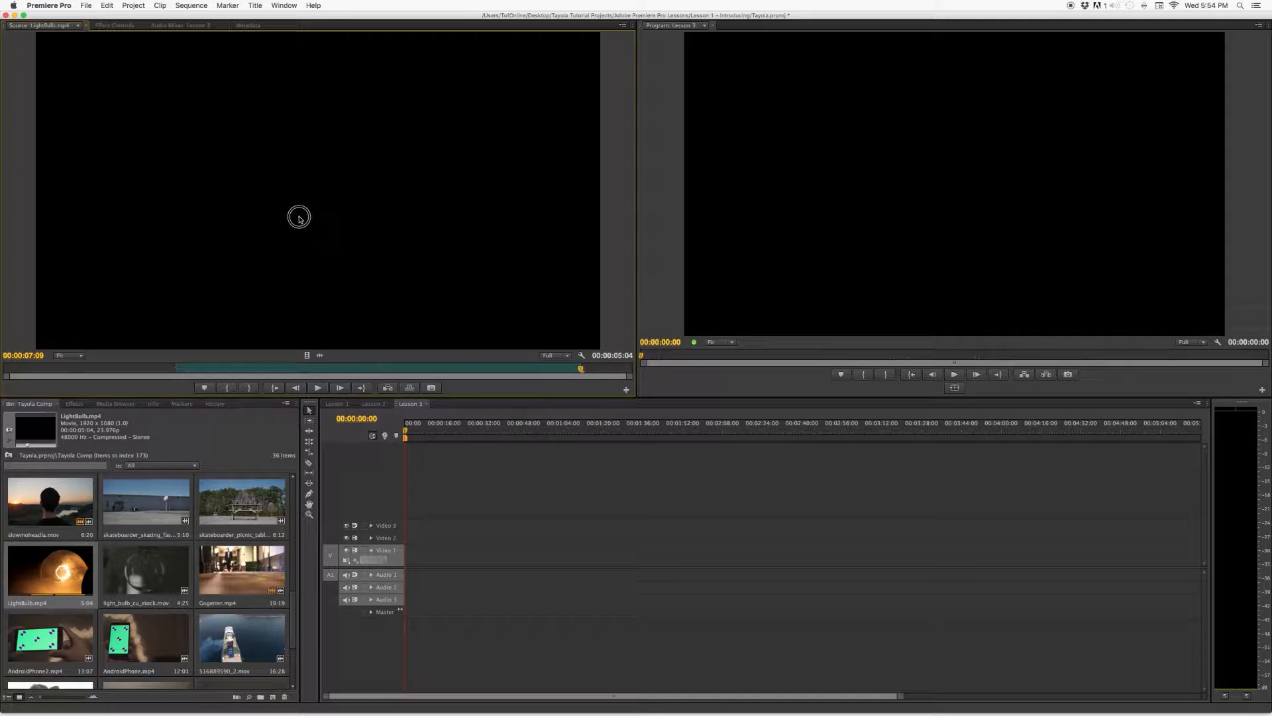
{"action": "left_click_drag", "start_coordinate": [299, 218], "coordinate": [402, 566]}
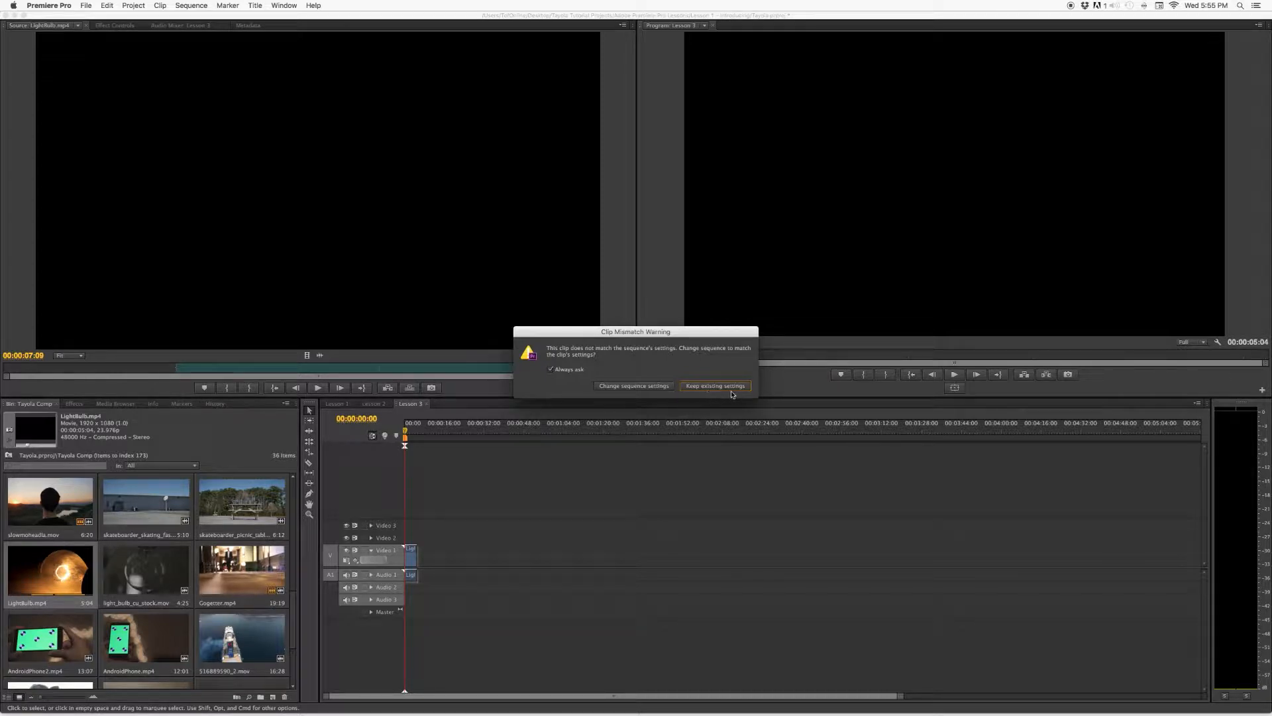
{"action": "left_click", "coordinate": [650, 390]}
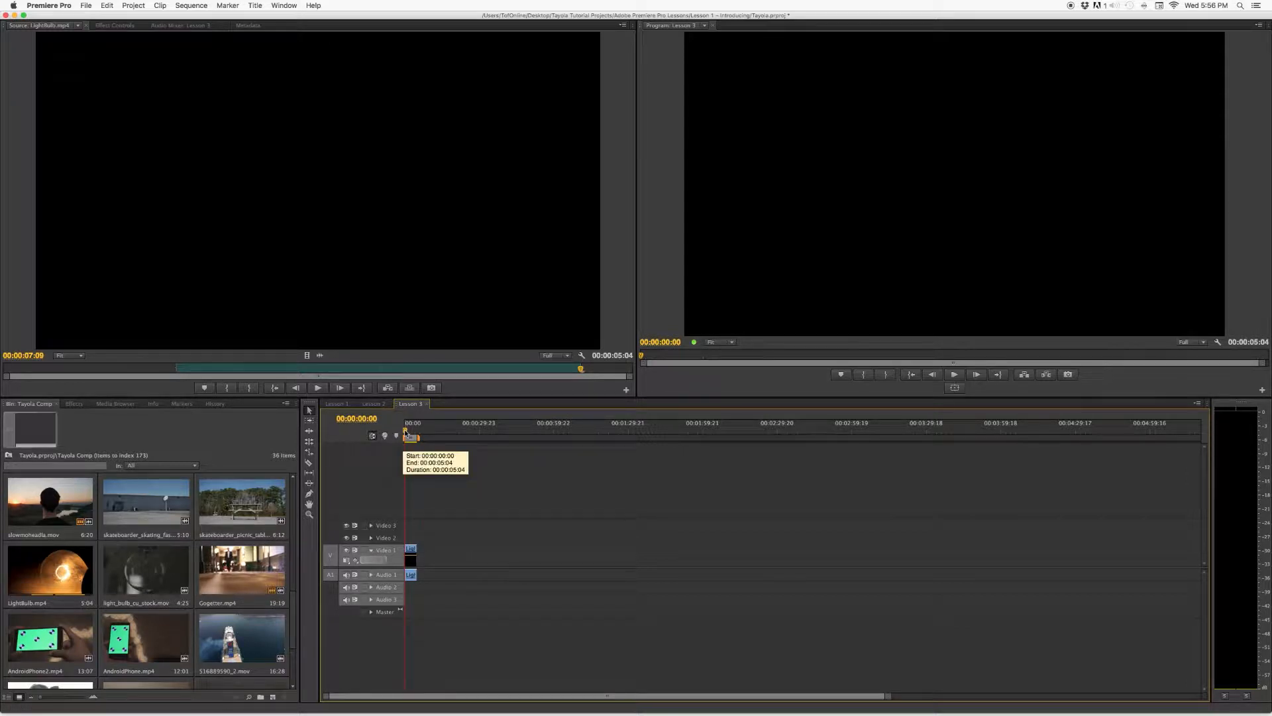
- Play the Lesson 3 sequence through to the end of the light bulb clip at 00:00:05:04
{"action": "key", "text": "space"}
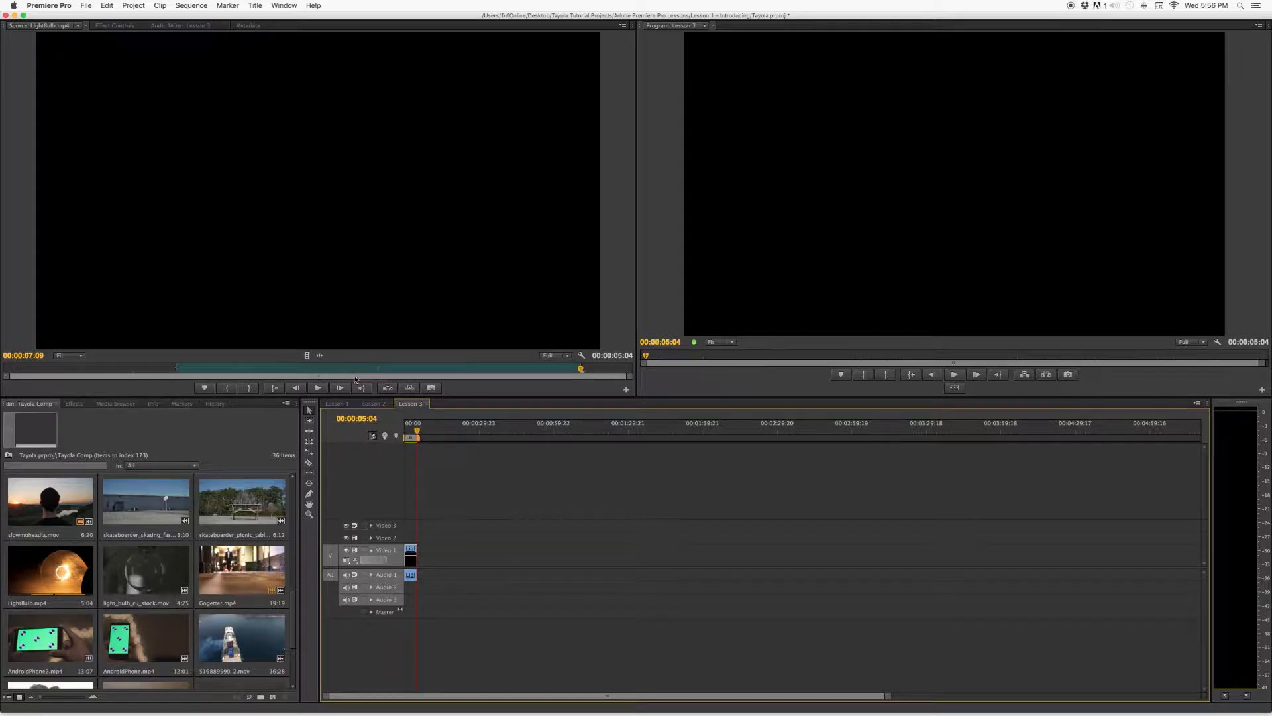
{"action": "left_click", "coordinate": [196, 370]}
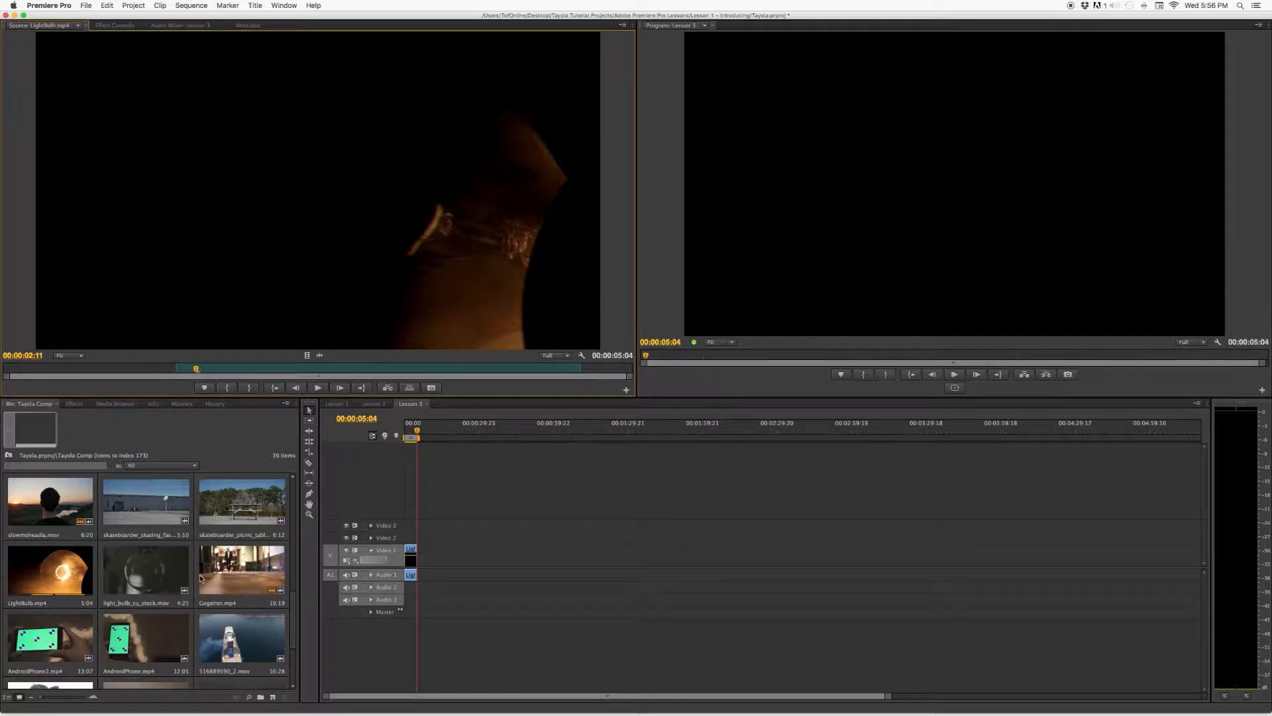
- Load slowmoheadla.mov in the Source monitor and clear its In and Out points
{"action": "scroll", "coordinate": [187, 563], "scroll_direction": "up", "scroll_amount": 1}
{"action": "left_click", "coordinate": [66, 577]}
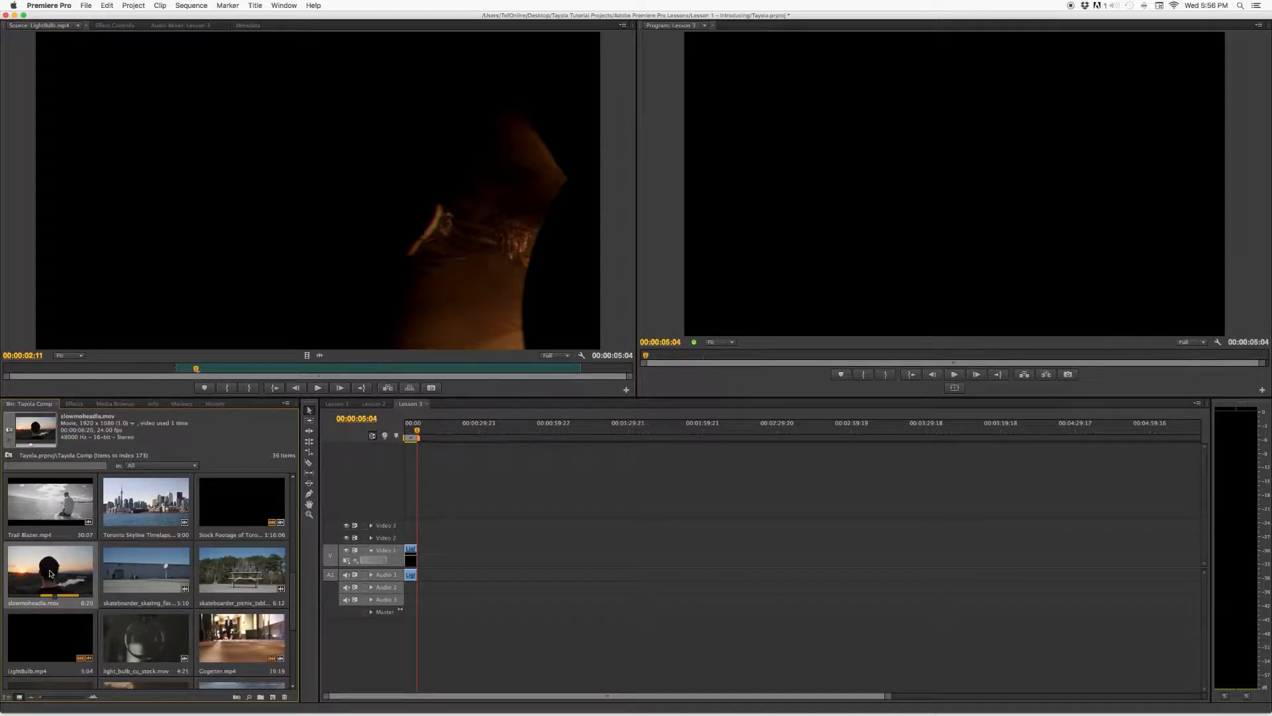
{"action": "double_click", "coordinate": [53, 572]}
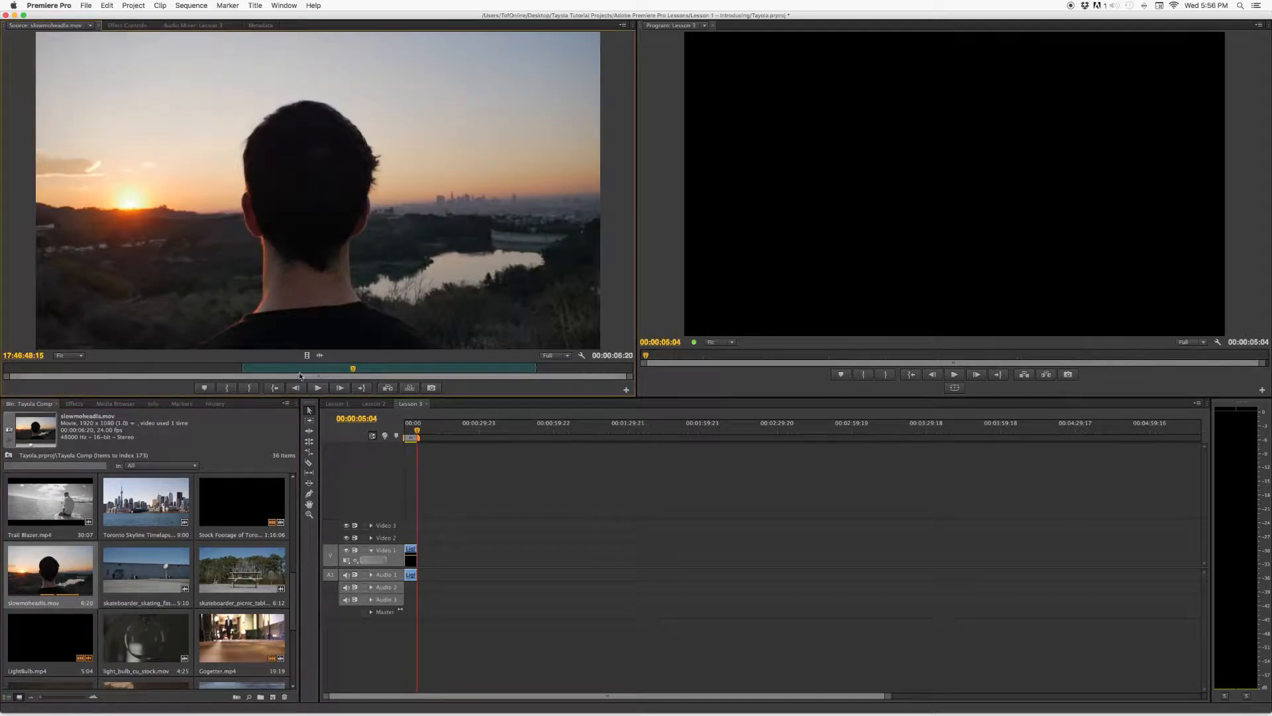
{"action": "right_click", "coordinate": [257, 364]}
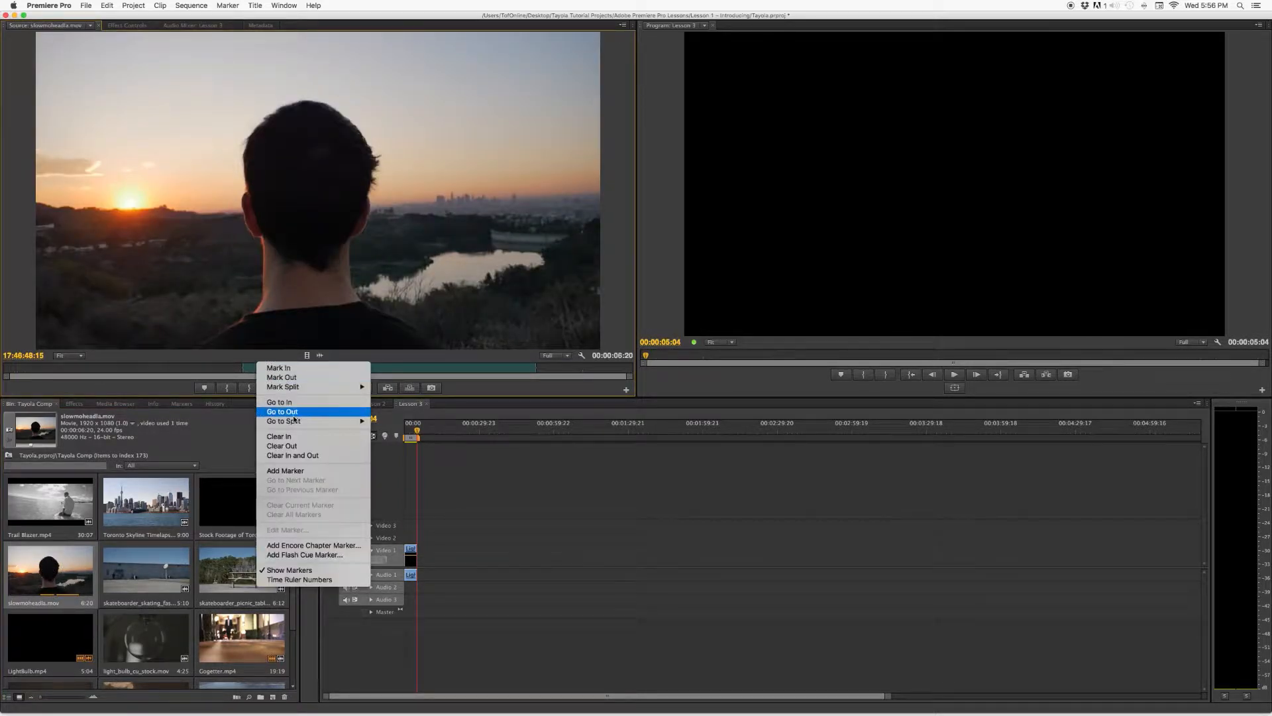
{"action": "left_click", "coordinate": [299, 455]}
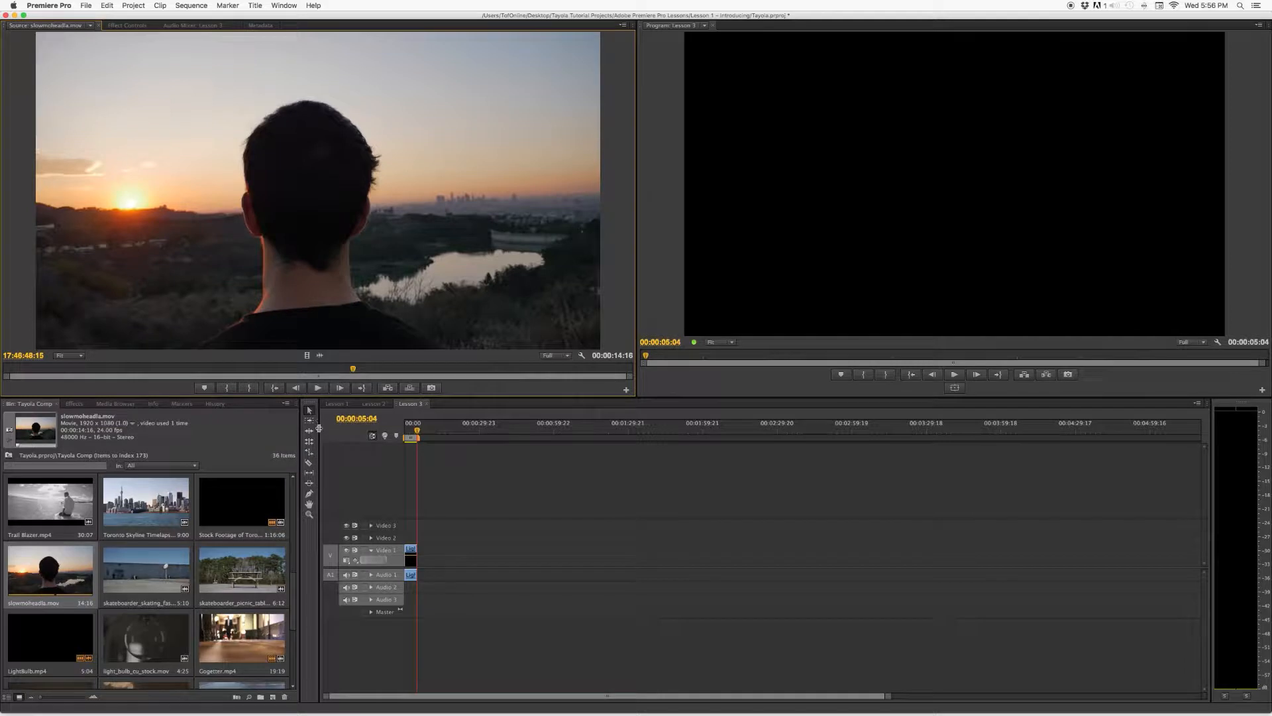
- Mark slowmoheadla.mov with an In point at 17:46:42:18 and an Out point at 17:46:53:04
{"action": "left_click_drag", "start_coordinate": [169, 366], "coordinate": [100, 369]}
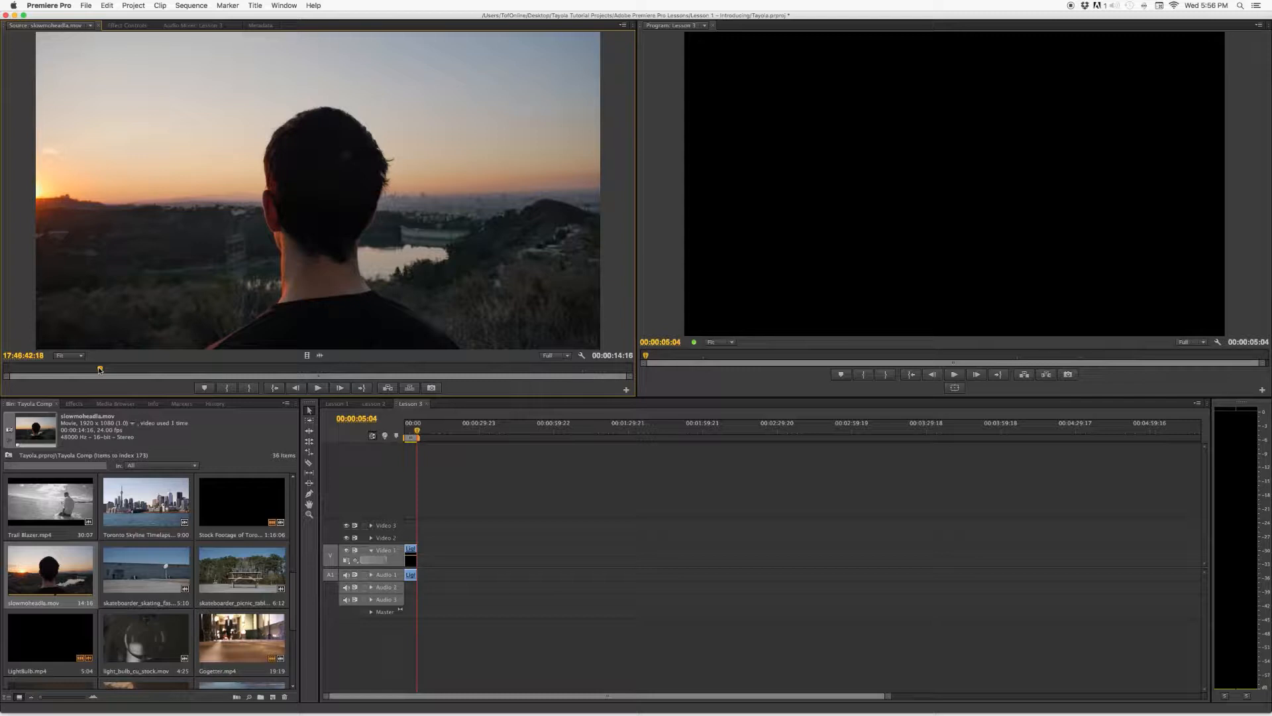
{"action": "key", "text": "i"}
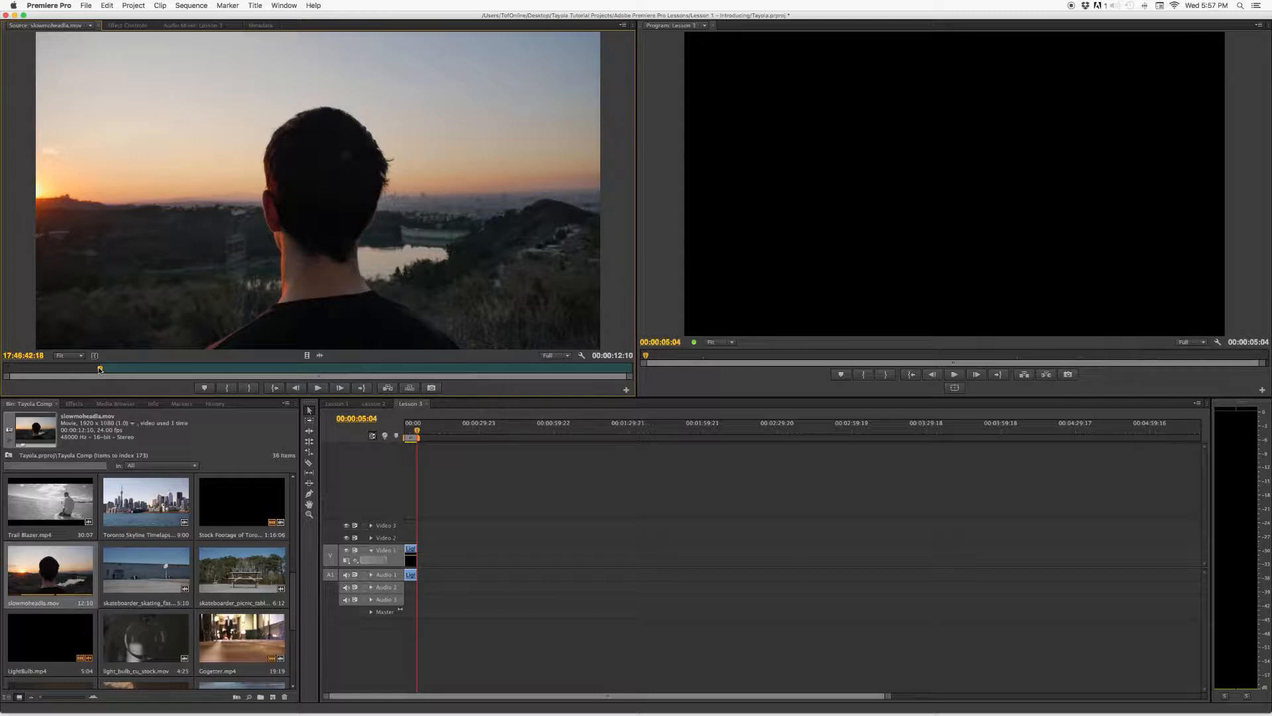
{"action": "key", "text": "space"}
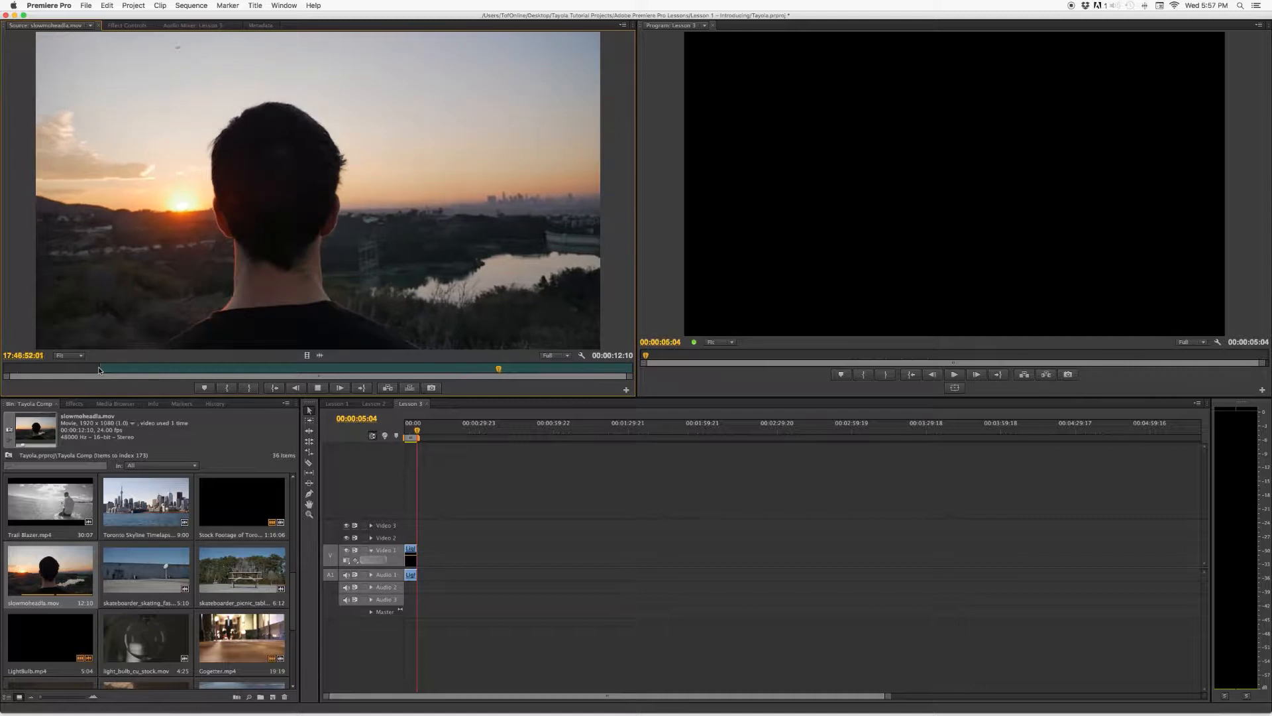
{"action": "key", "text": "space"}
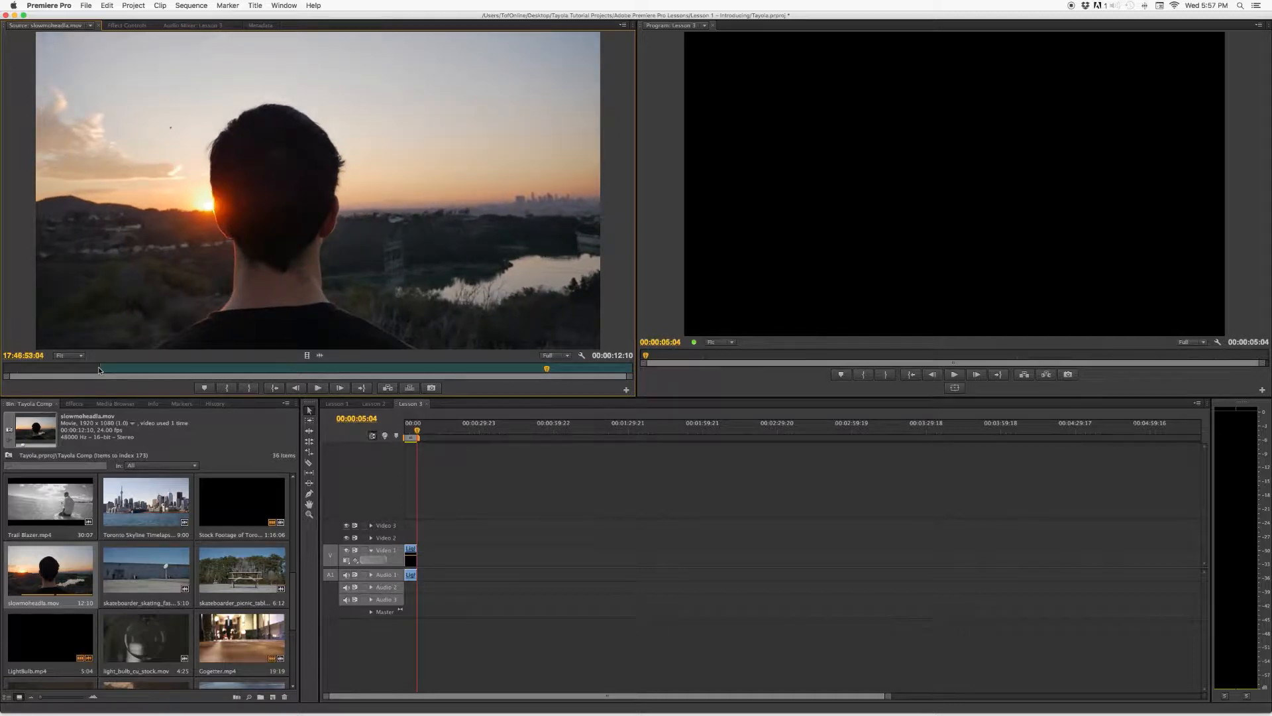
{"action": "key", "text": "o"}
- Add the marked slowmoheadla.mov range after the light bulb clip as an overwrite through the Program monitor, and scrub over the result
{"action": "left_click_drag", "start_coordinate": [263, 218], "coordinate": [988, 208]}
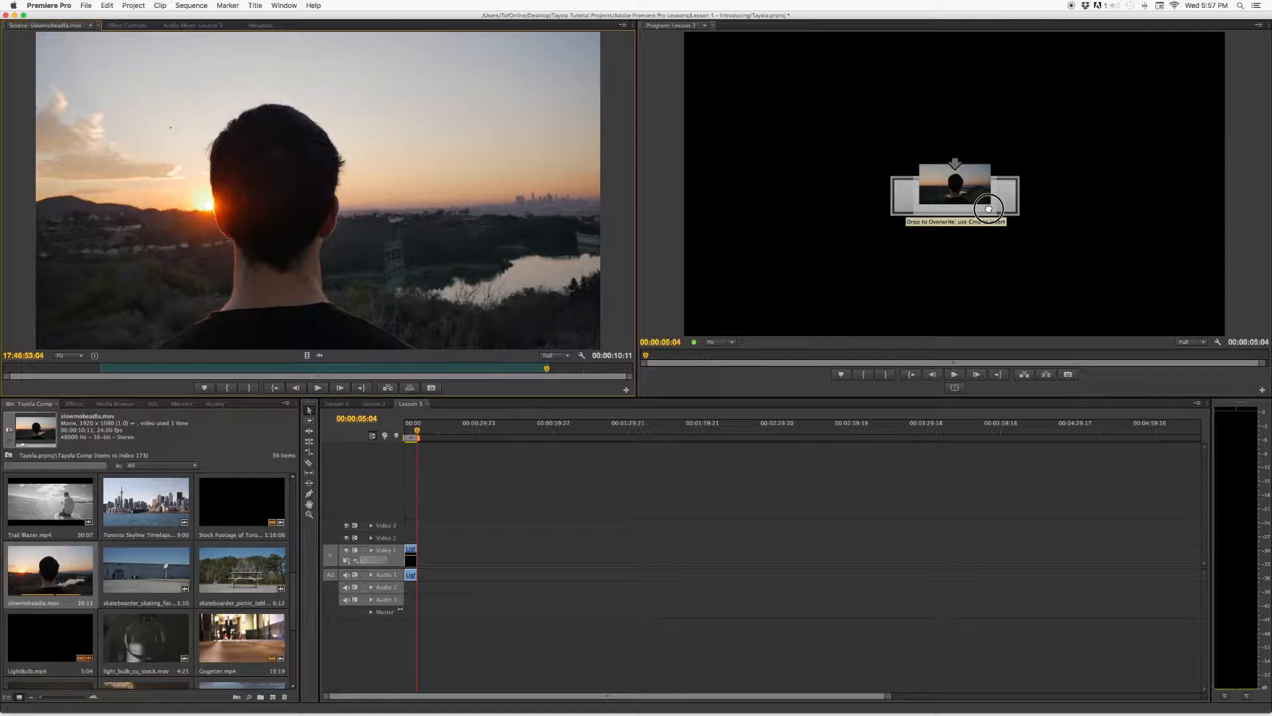
{"action": "left_click_drag", "start_coordinate": [988, 208], "coordinate": [988, 210]}
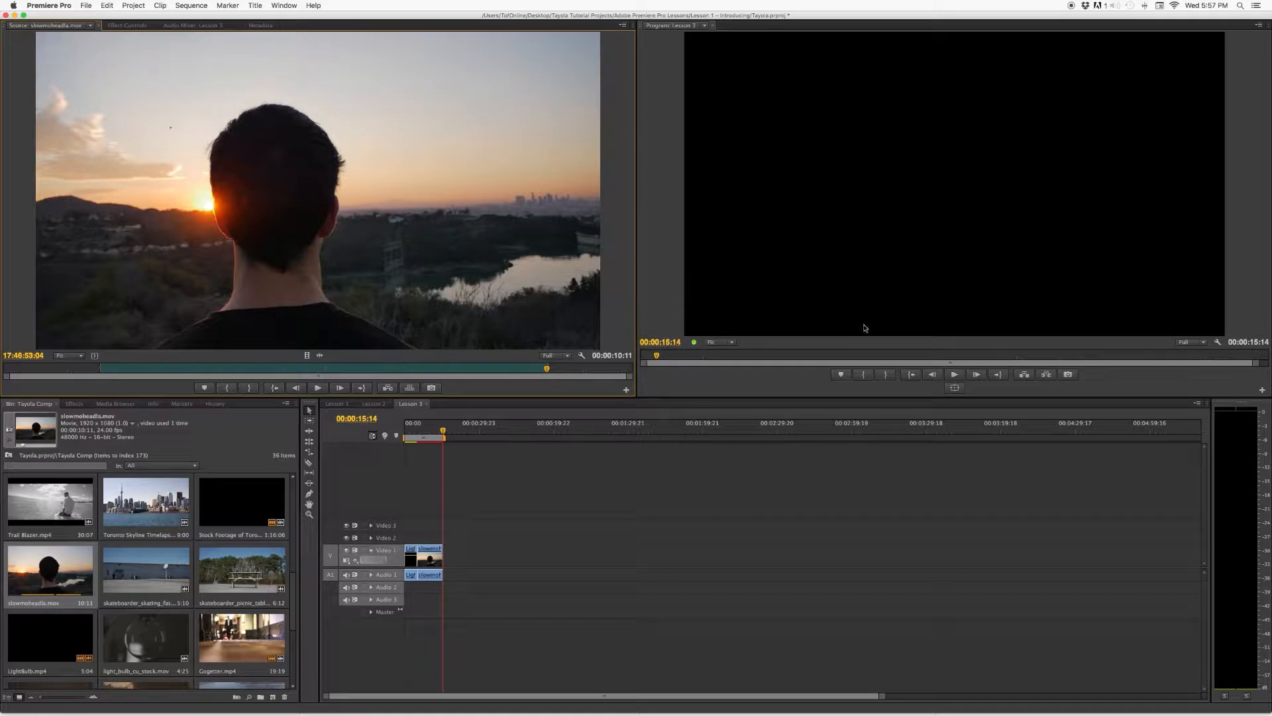
{"action": "left_click_drag", "start_coordinate": [429, 432], "coordinate": [424, 436]}
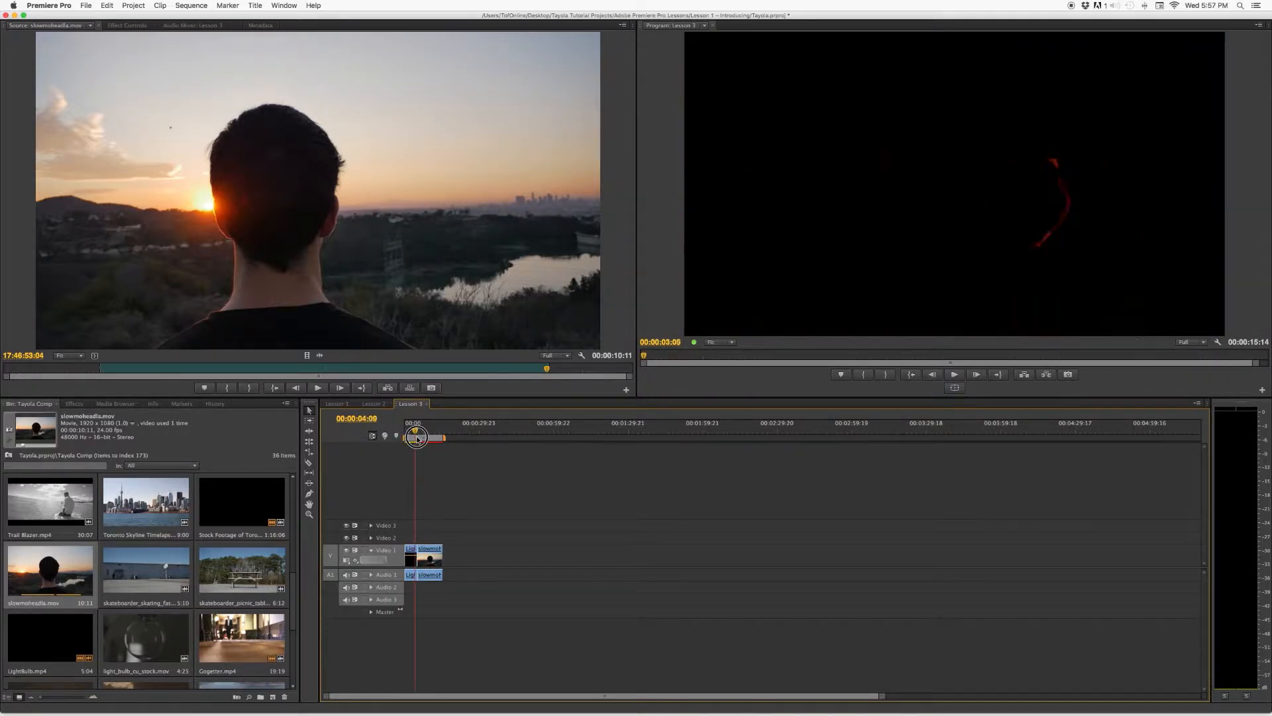
- Load the night city clip 350879117.mp4 in the Source monitor
{"action": "scroll", "coordinate": [146, 597], "scroll_direction": "down", "scroll_amount": 3}
{"action": "left_click", "coordinate": [147, 646]}
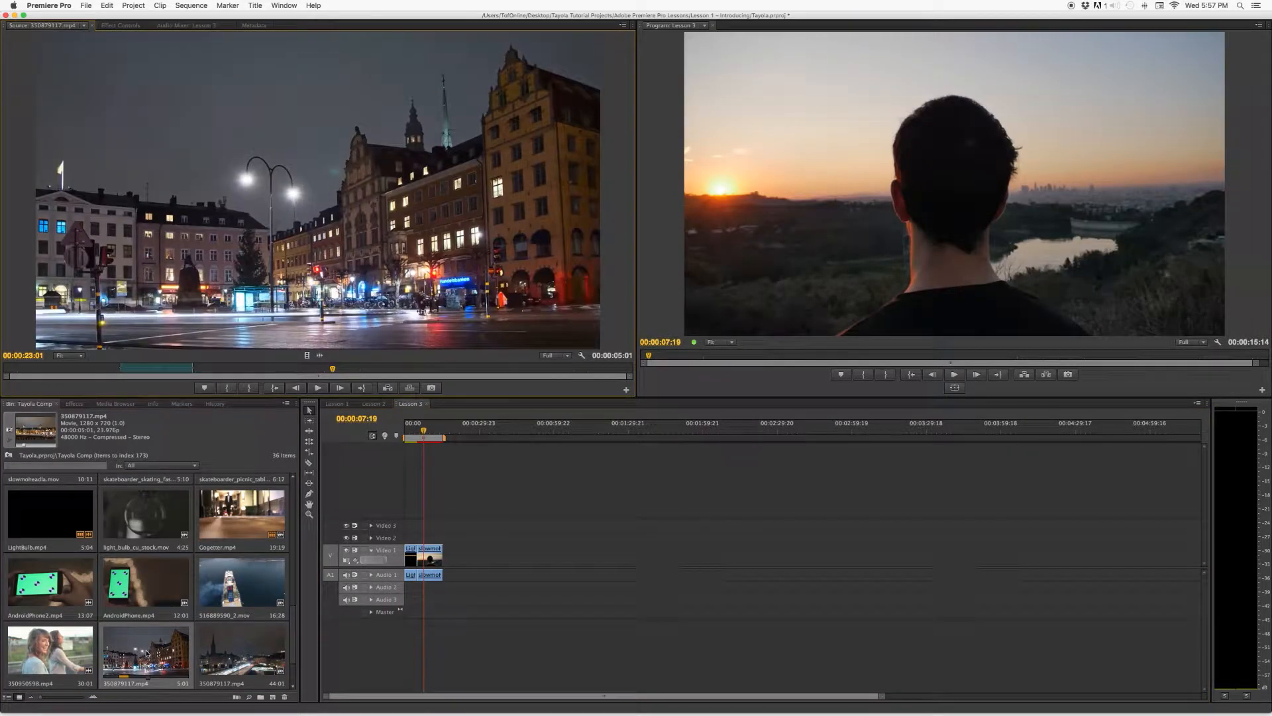
- Move the sequence playhead to the end of the slowmoheadla.mov clip at 00:00:15:14
{"action": "left_click", "coordinate": [437, 436]}
{"action": "key", "text": "="}
{"action": "key", "text": "="}
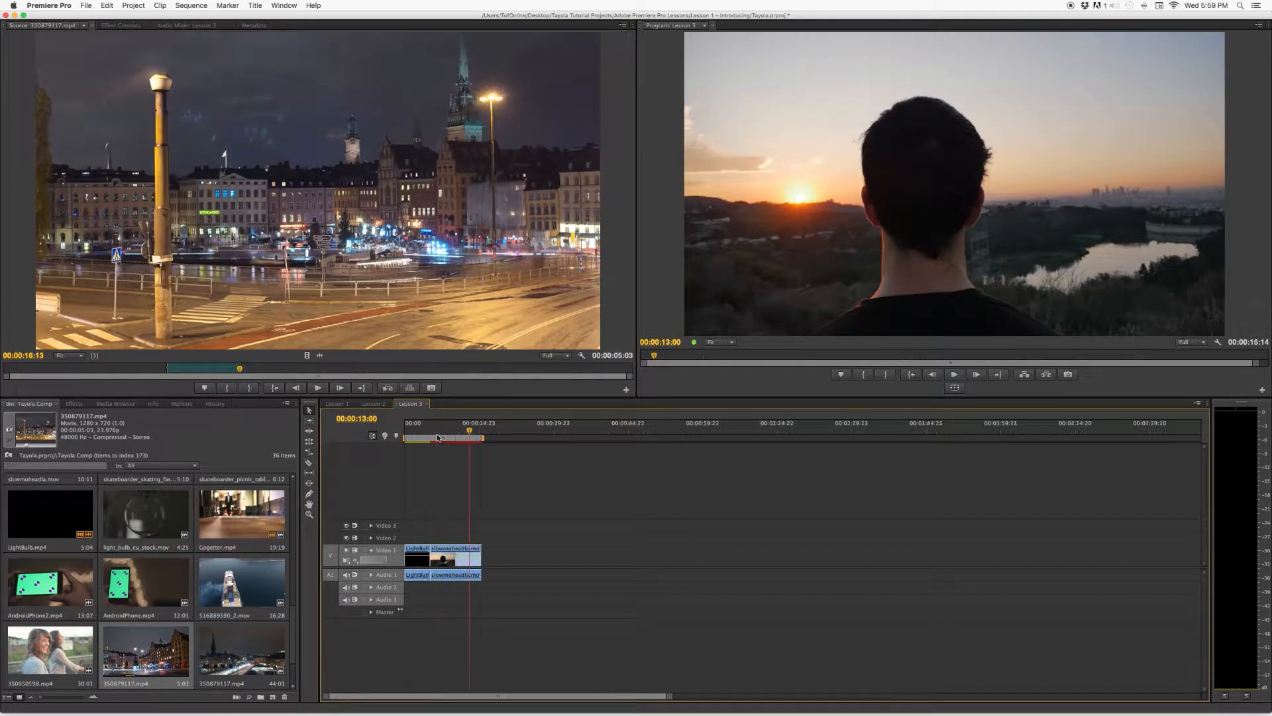
{"action": "left_click_drag", "start_coordinate": [540, 430], "coordinate": [559, 430]}
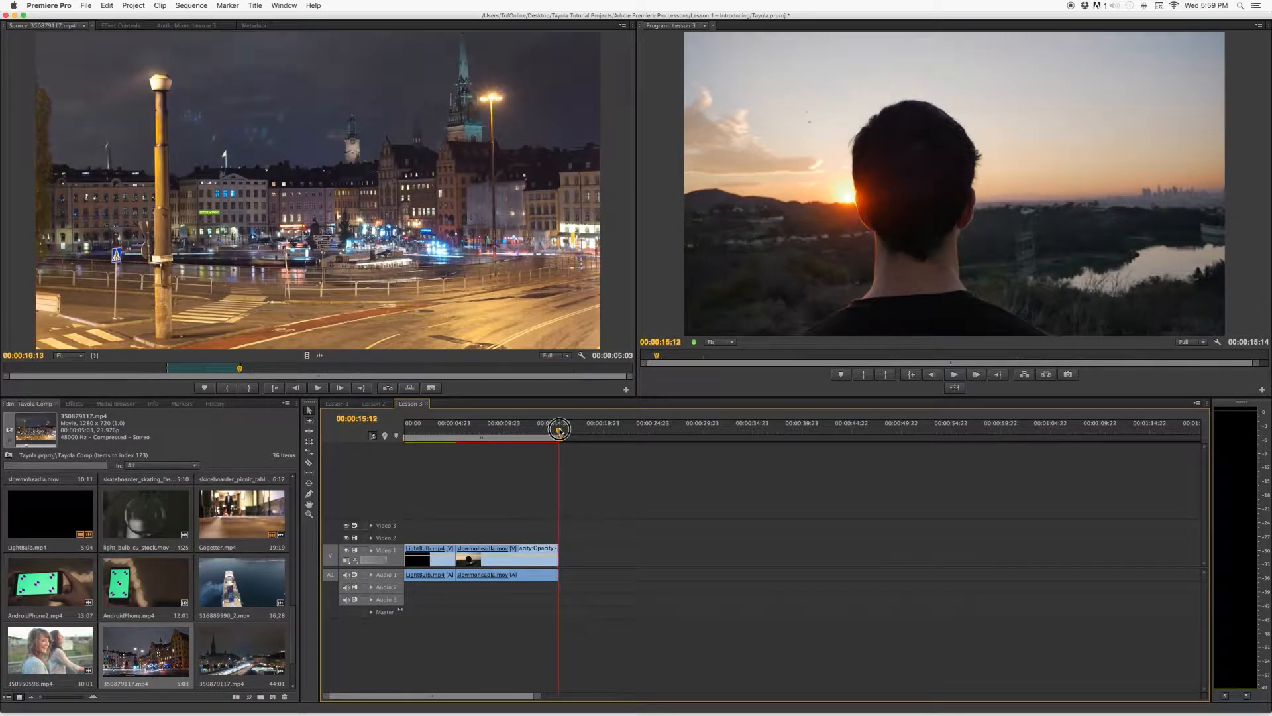
{"action": "left_click_drag", "start_coordinate": [559, 429], "coordinate": [560, 430]}
{"action": "key", "text": "Right"}
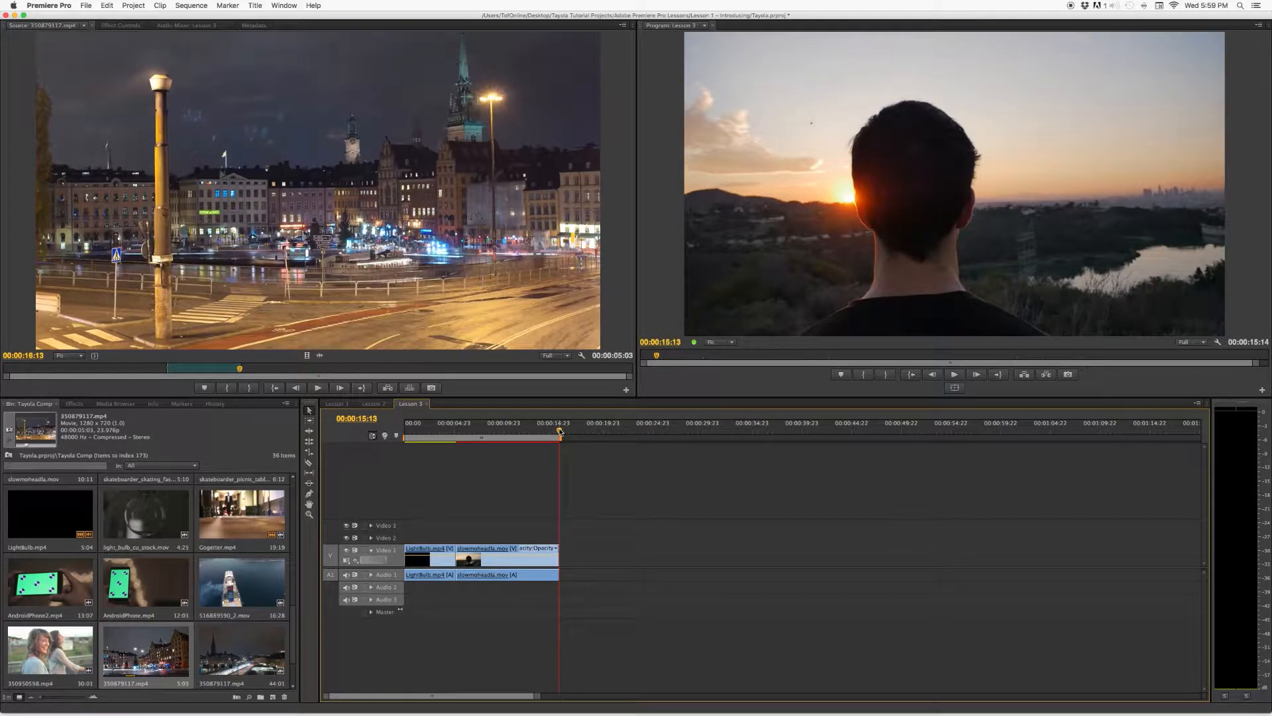
{"action": "key", "text": "Right"}
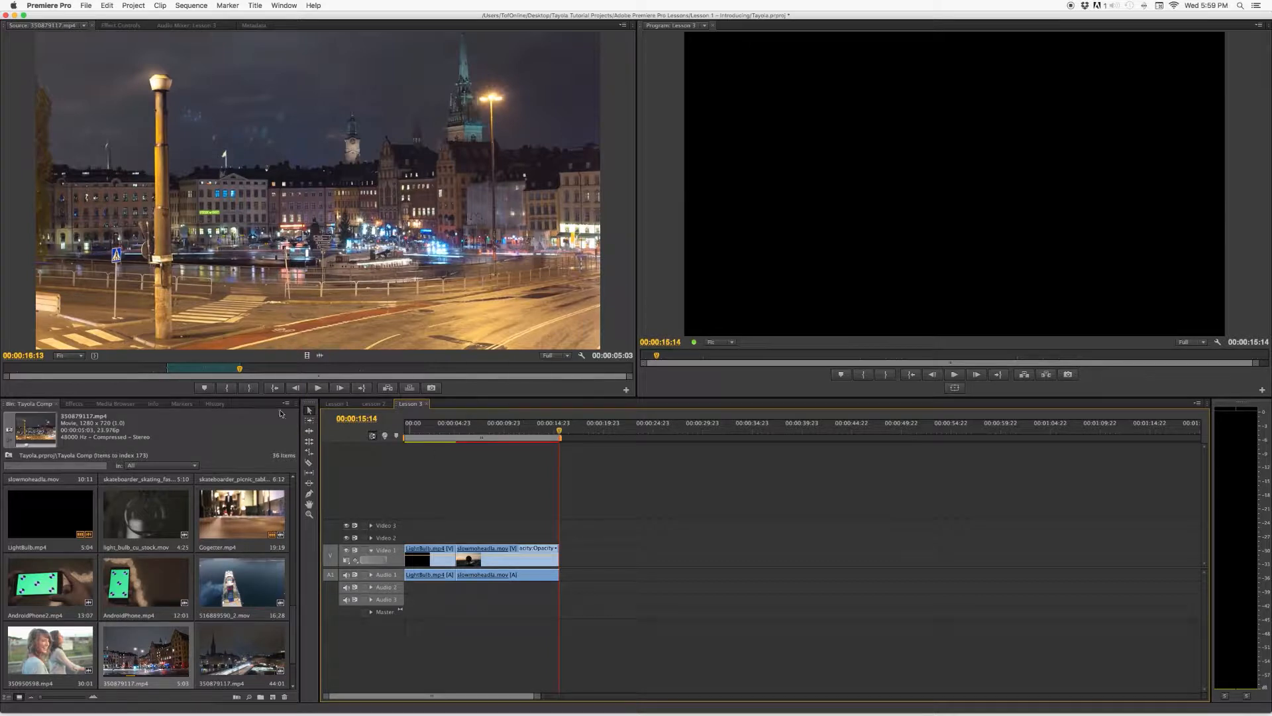
- Overwrite the marked range of 350879117.mp4 from the Source monitor into the sequence at the playhead
{"action": "left_click", "coordinate": [345, 235]}
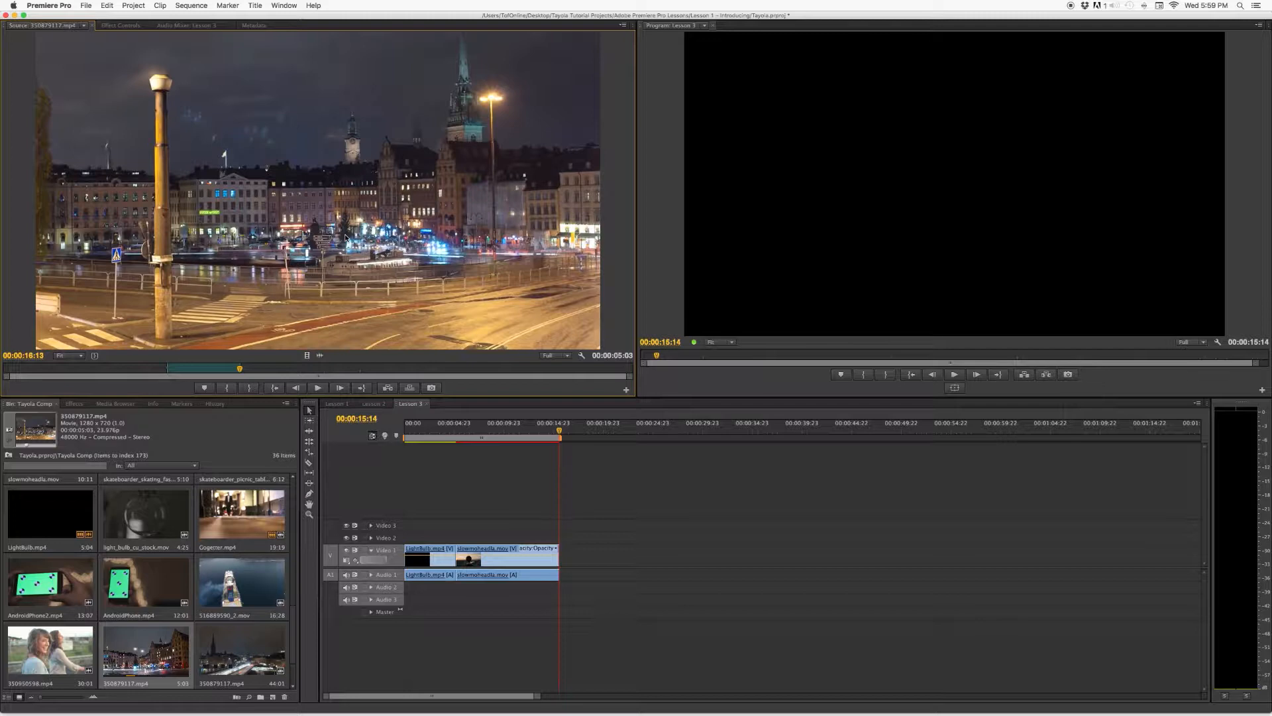
{"action": "key", "text": "period"}
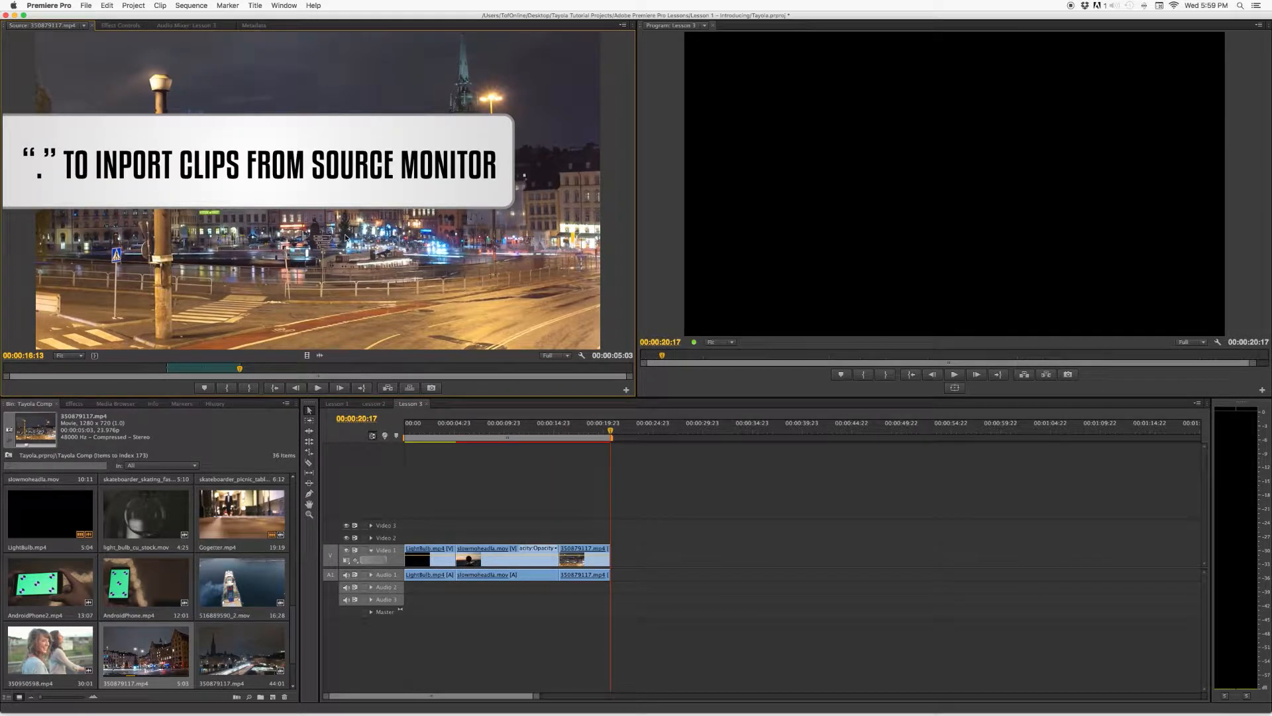
- Add five more copies of the marked 350879117.mp4 range one after another at the end of the sequence
{"action": "key", "text": "period"}
{"action": "key", "text": "period"}
{"action": "key", "text": "period"}
{"action": "key", "text": "period"}
{"action": "key", "text": "period"}
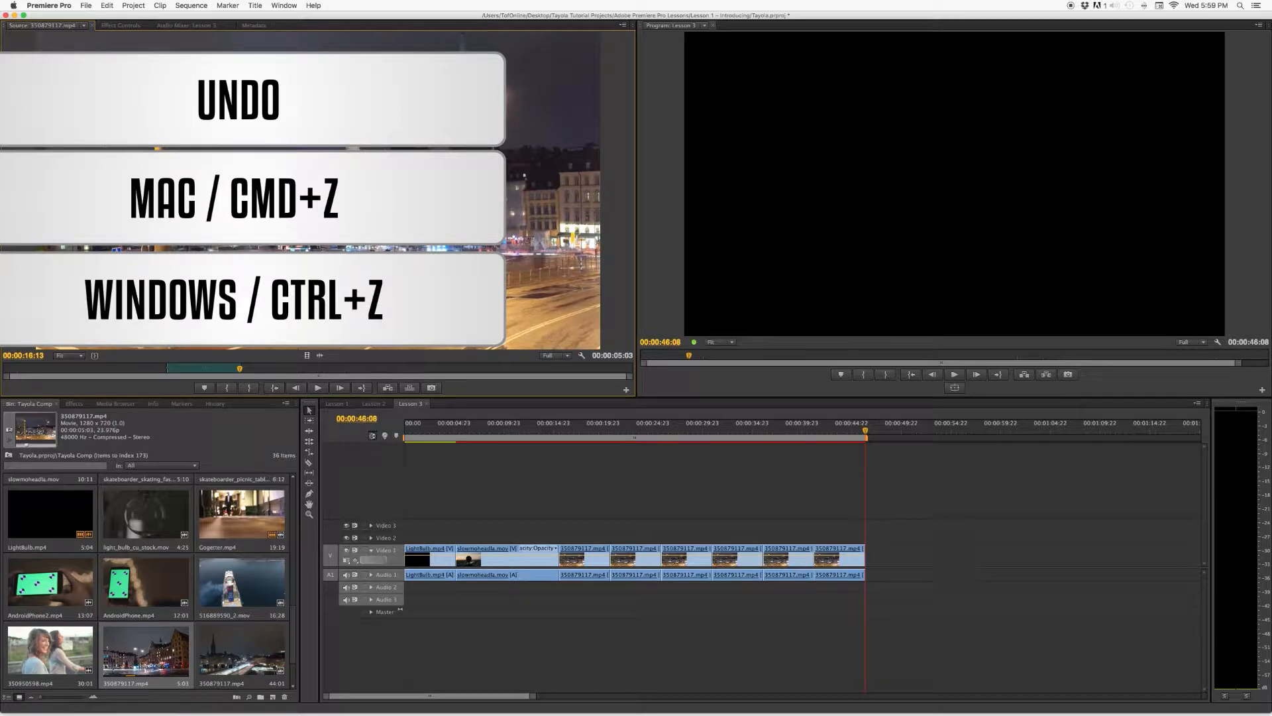
- Undo the five extra insertions of 350879117.mp4, keeping only its first copy in the sequence
{"action": "key", "text": "super+z"}
{"action": "key", "text": "super+z"}
{"action": "key", "text": "super+z"}
{"action": "key", "text": "super+z"}
{"action": "key", "text": "super+z"}
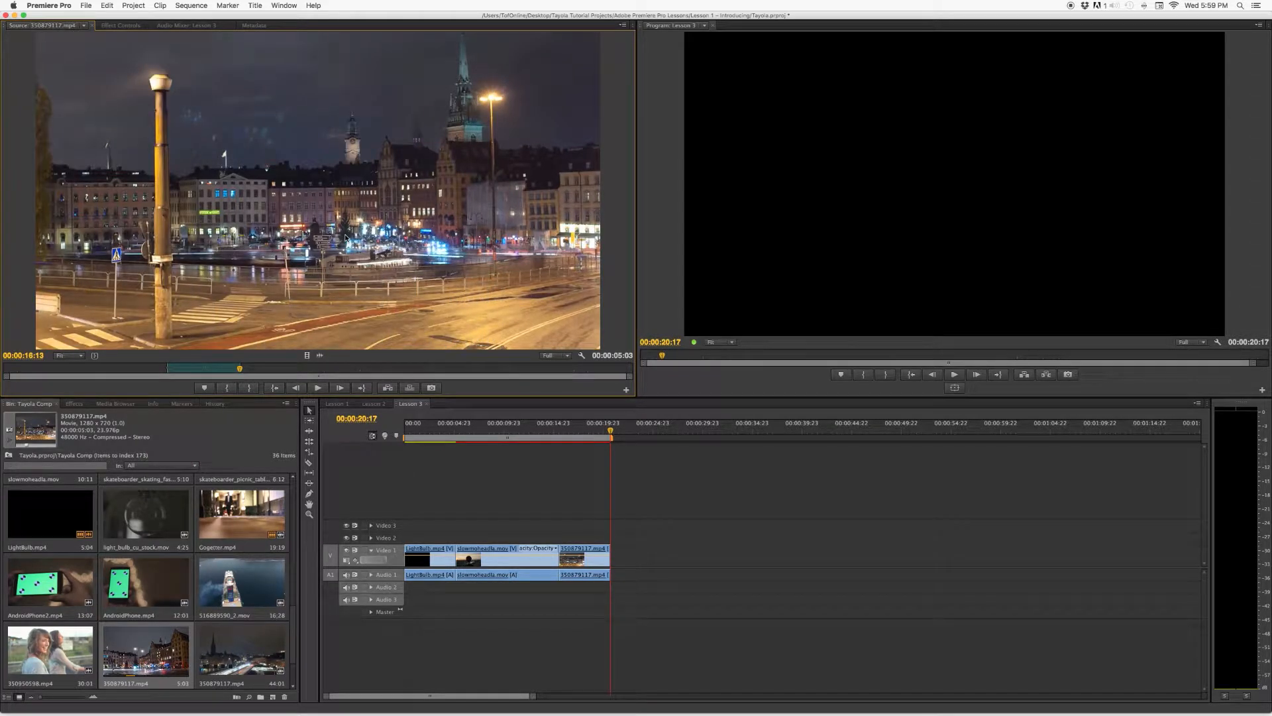
- Scrub through the three clips in the Lesson 3 sequence to review the edit
{"action": "left_click", "coordinate": [434, 431]}
{"action": "left_click_drag", "start_coordinate": [435, 432], "coordinate": [567, 432]}
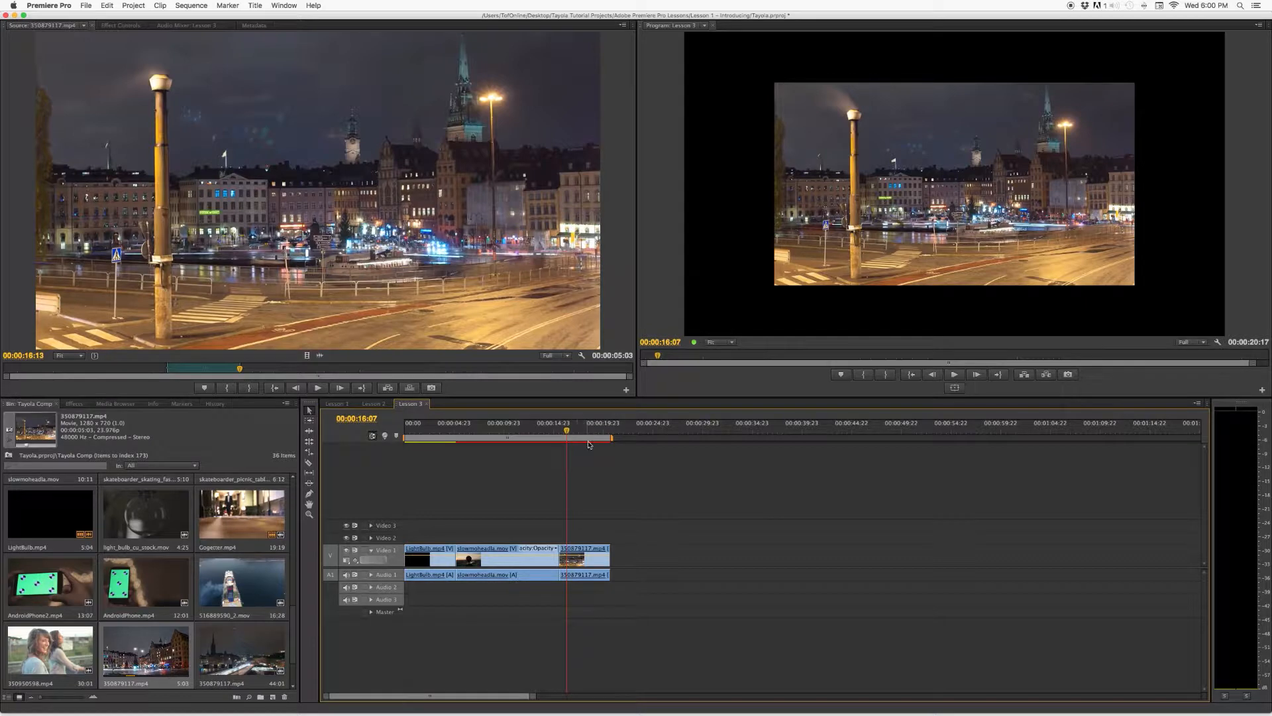
{"action": "left_click", "coordinate": [540, 433]}
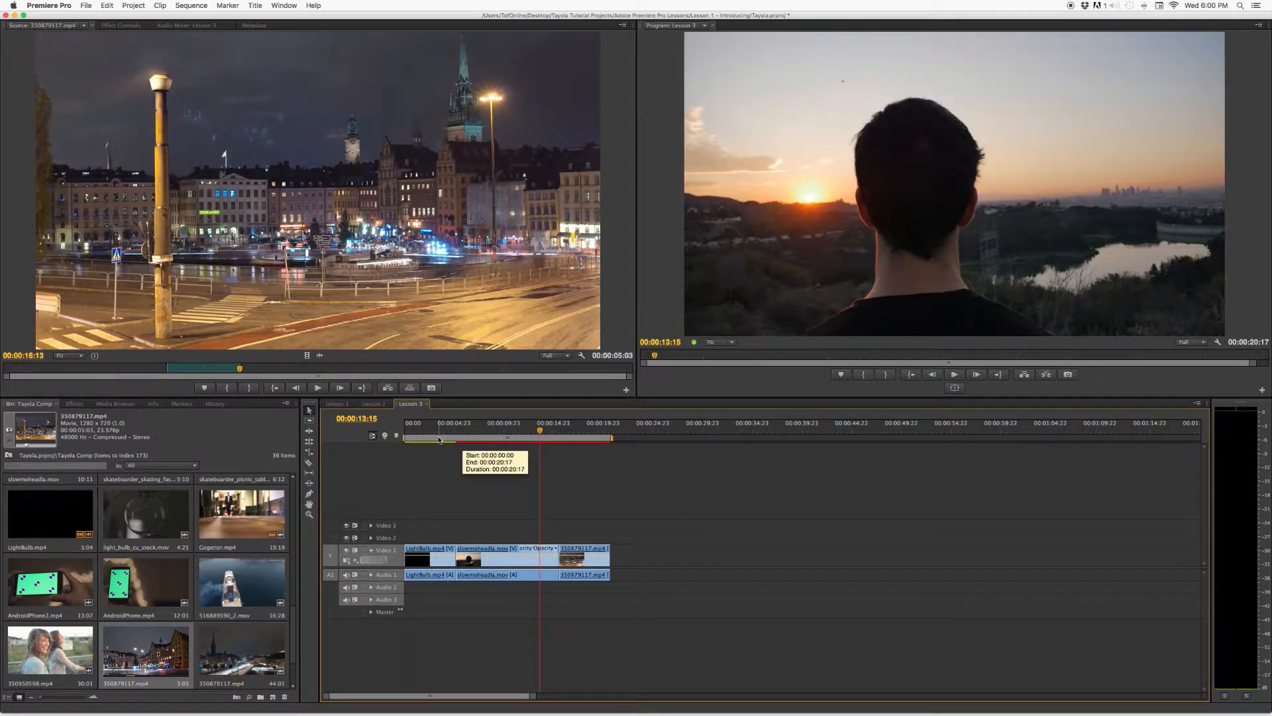
- Move the LightBulb.mp4 clip from Video 2 down to Video 1 at the end of the sequence
{"action": "left_click", "coordinate": [464, 434]}
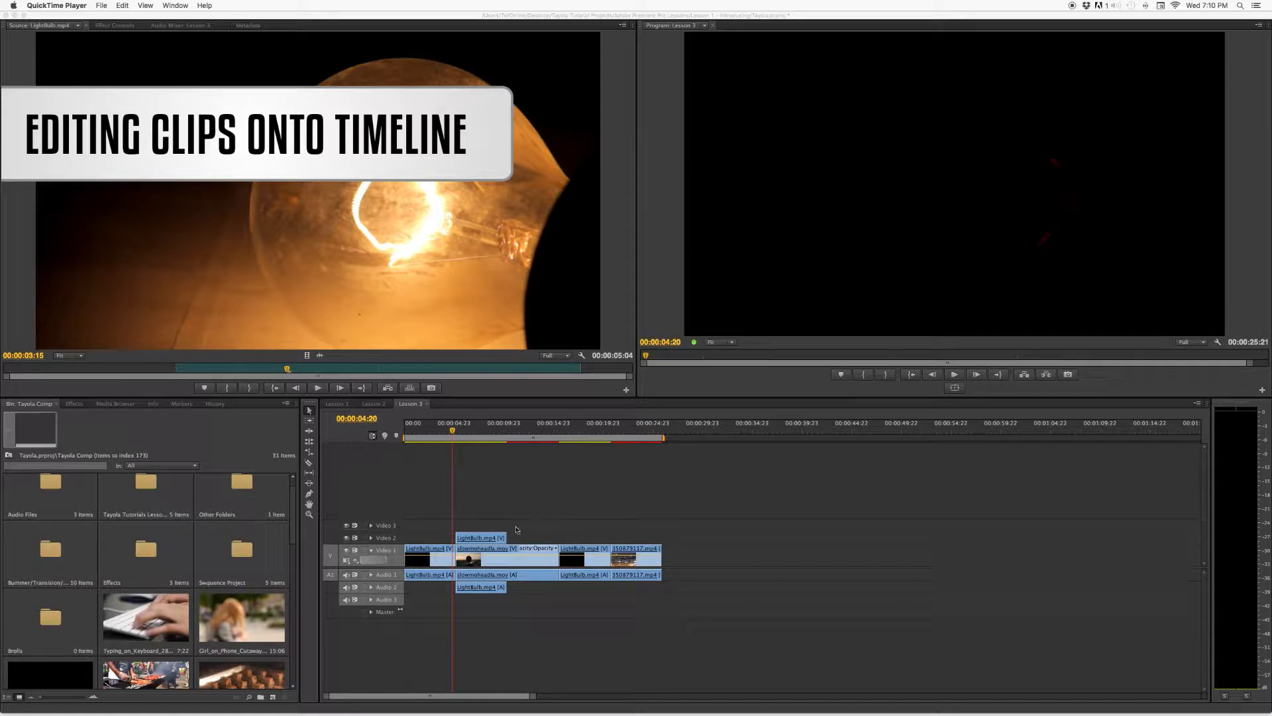
{"action": "left_click", "coordinate": [592, 549]}
{"action": "left_click_drag", "start_coordinate": [461, 542], "coordinate": [686, 575]}
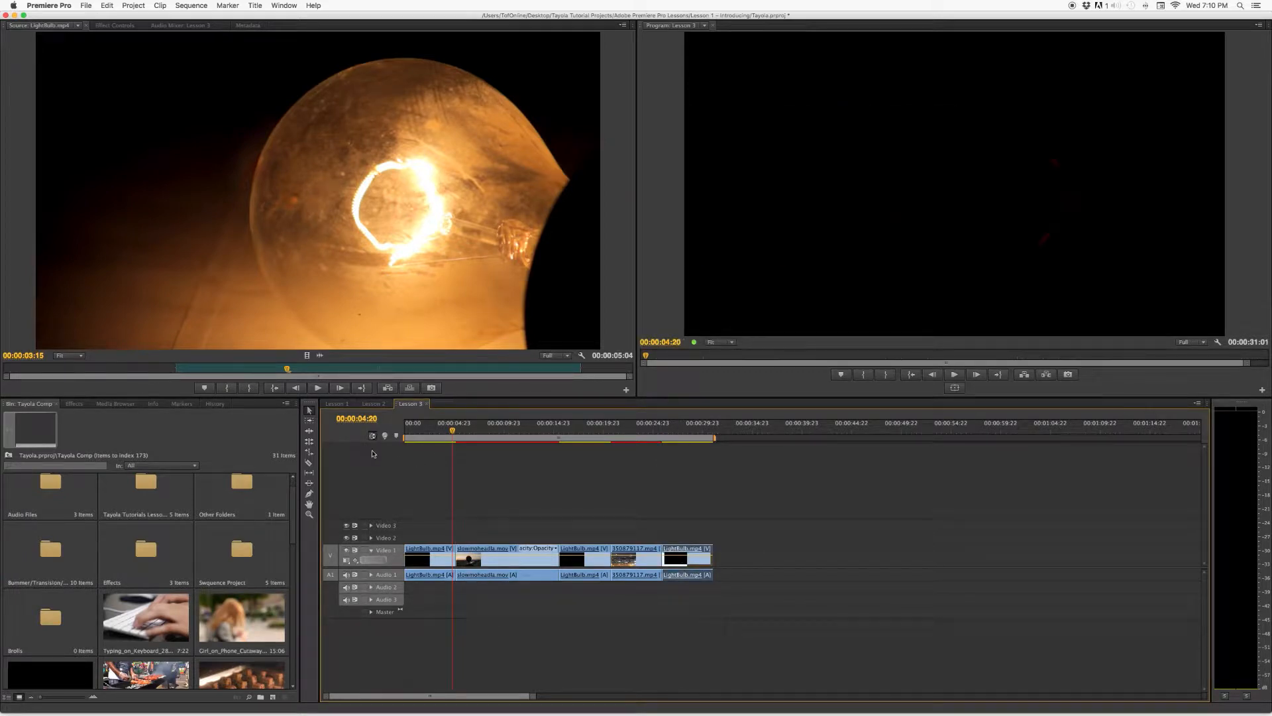
{"action": "left_click_drag", "start_coordinate": [684, 555], "coordinate": [684, 557]}
- Try moving 350879117.mp4 over the opening LightBulb.mp4 clip so that it overwrites it, and undo the move
{"action": "left_click", "coordinate": [413, 434]}
{"action": "left_click_drag", "start_coordinate": [415, 438], "coordinate": [422, 438]}
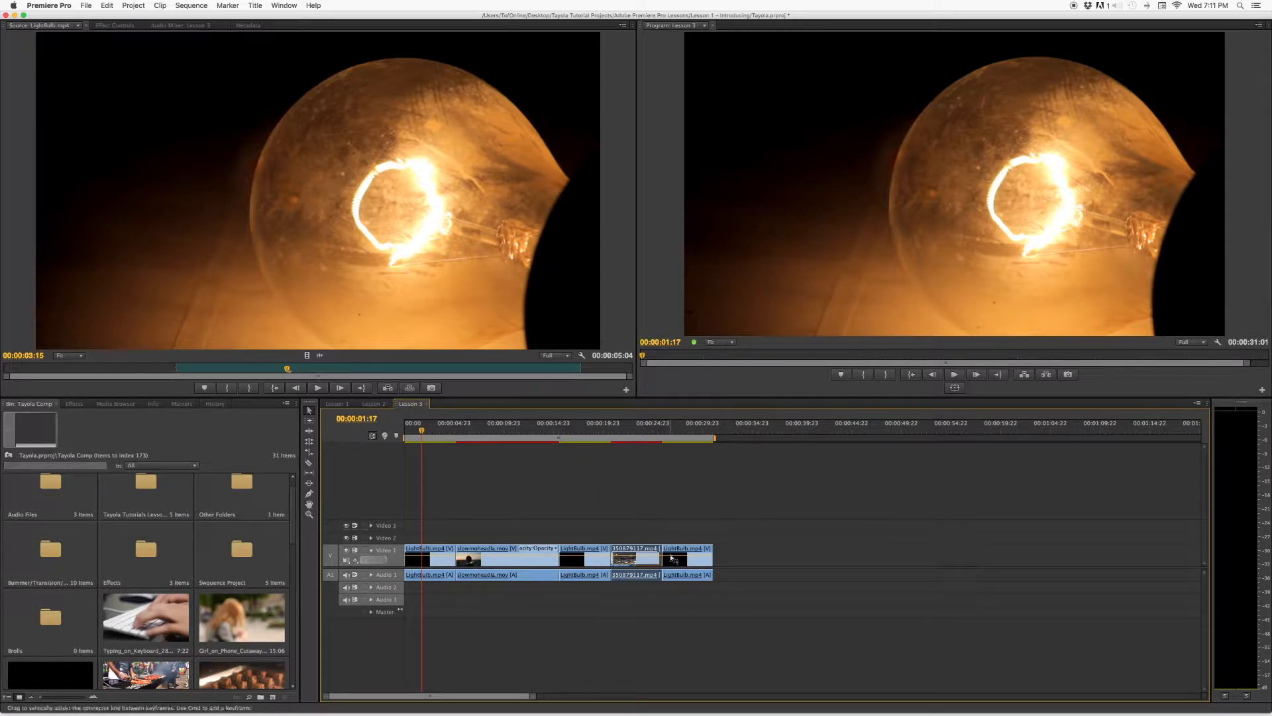
{"action": "left_click_drag", "start_coordinate": [639, 550], "coordinate": [402, 583]}
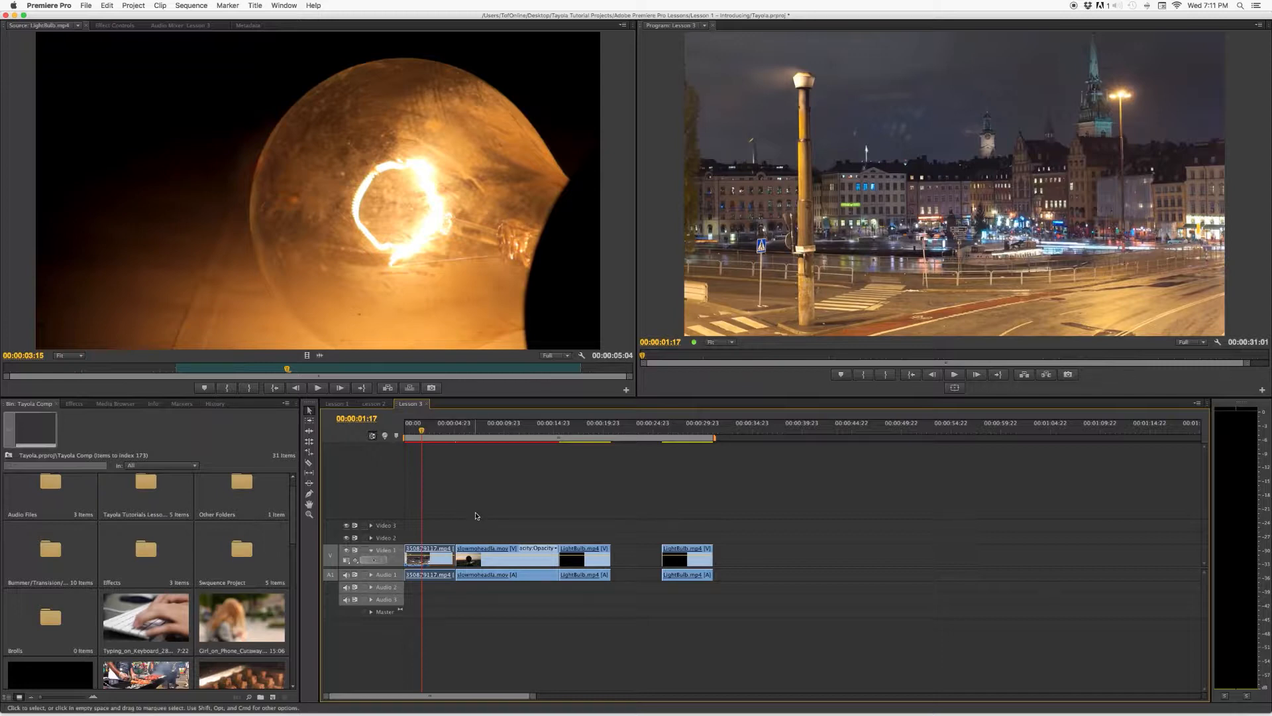
{"action": "key", "text": "super+z"}
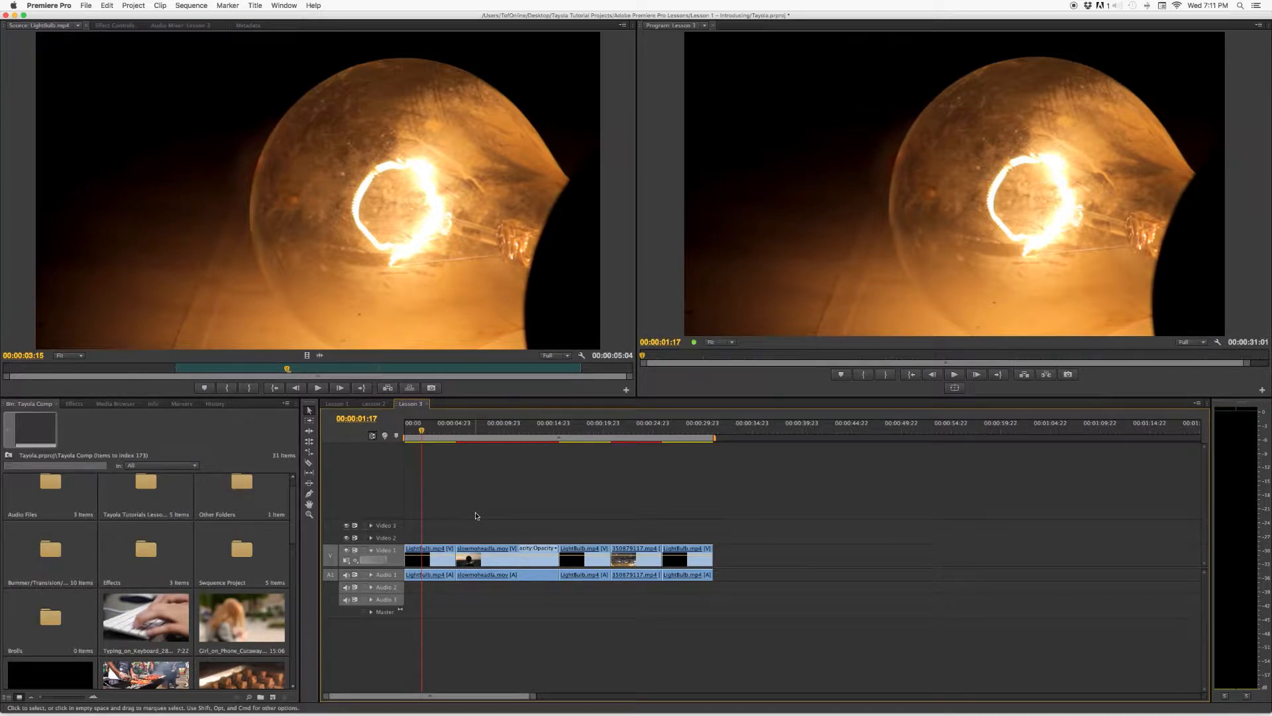
- Insert 350879117.mp4 at the start of the sequence by rearranging it, shifting the other clips along, and scrub the opening
{"action": "left_click", "coordinate": [637, 550], "text": "super"}
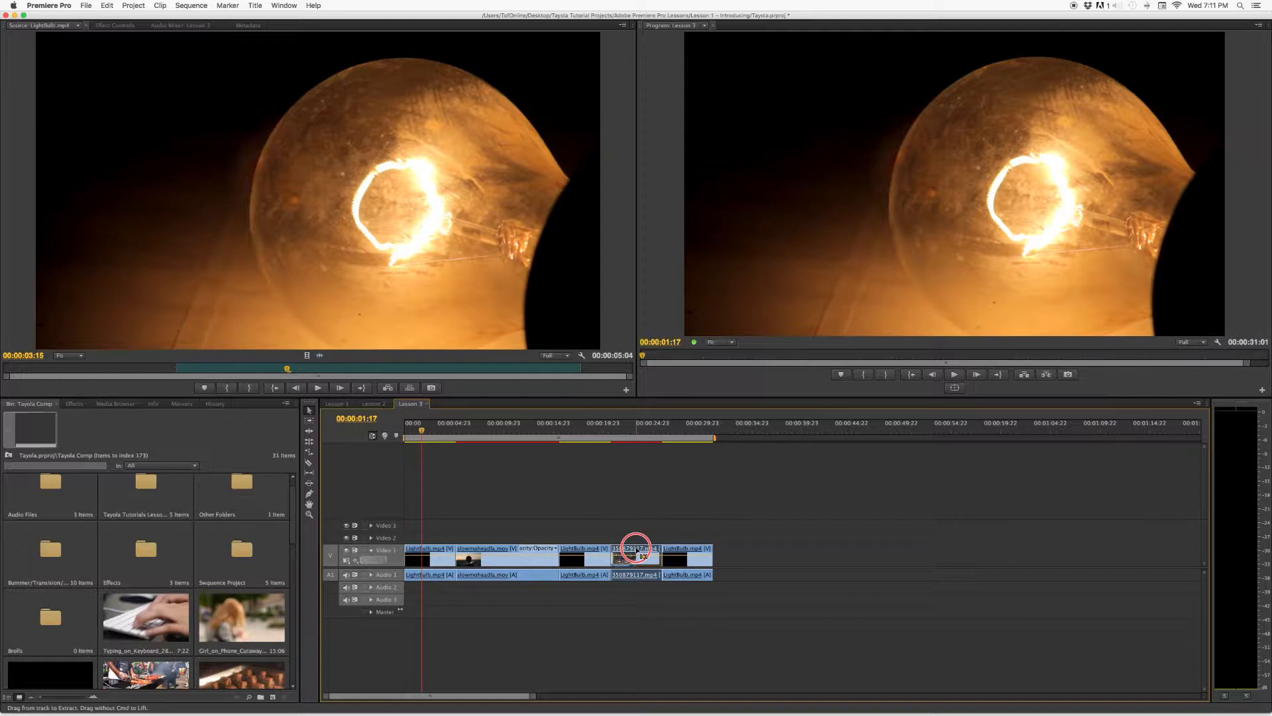
{"action": "left_click_drag", "start_coordinate": [636, 550], "coordinate": [428, 560]}
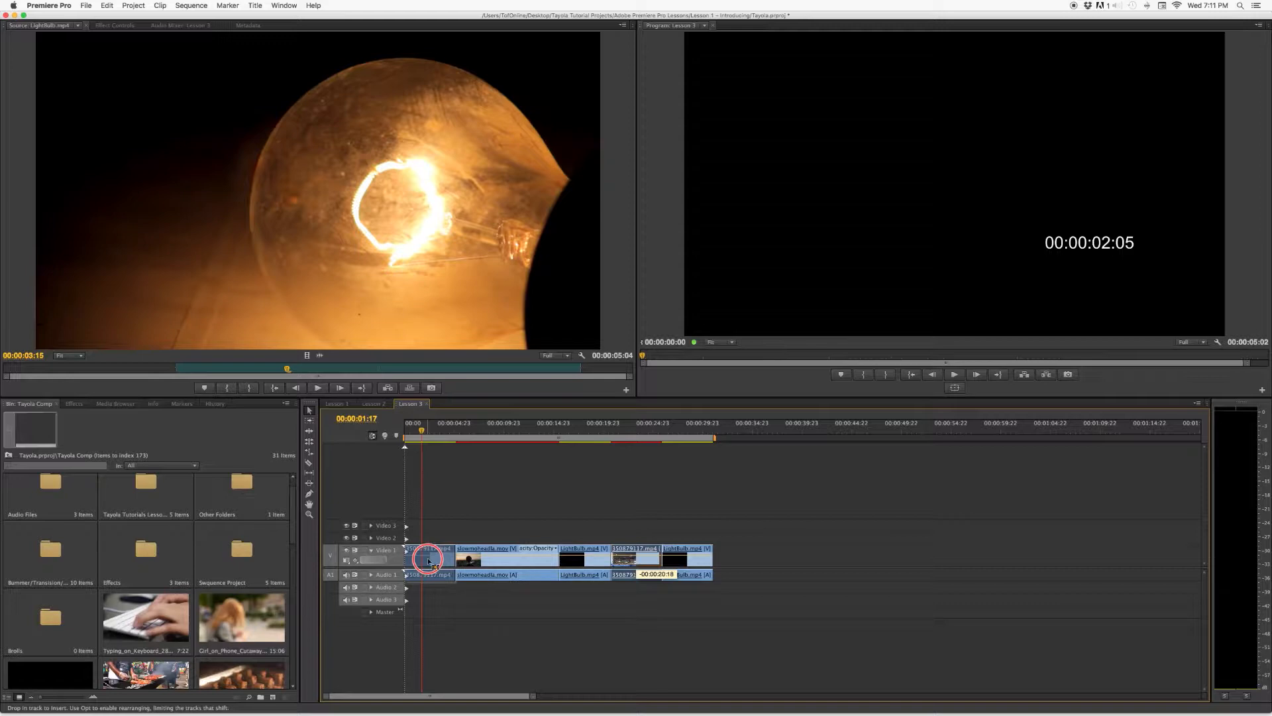
{"action": "left_click_drag", "start_coordinate": [429, 561], "coordinate": [429, 561]}
{"action": "left_click", "coordinate": [405, 443]}
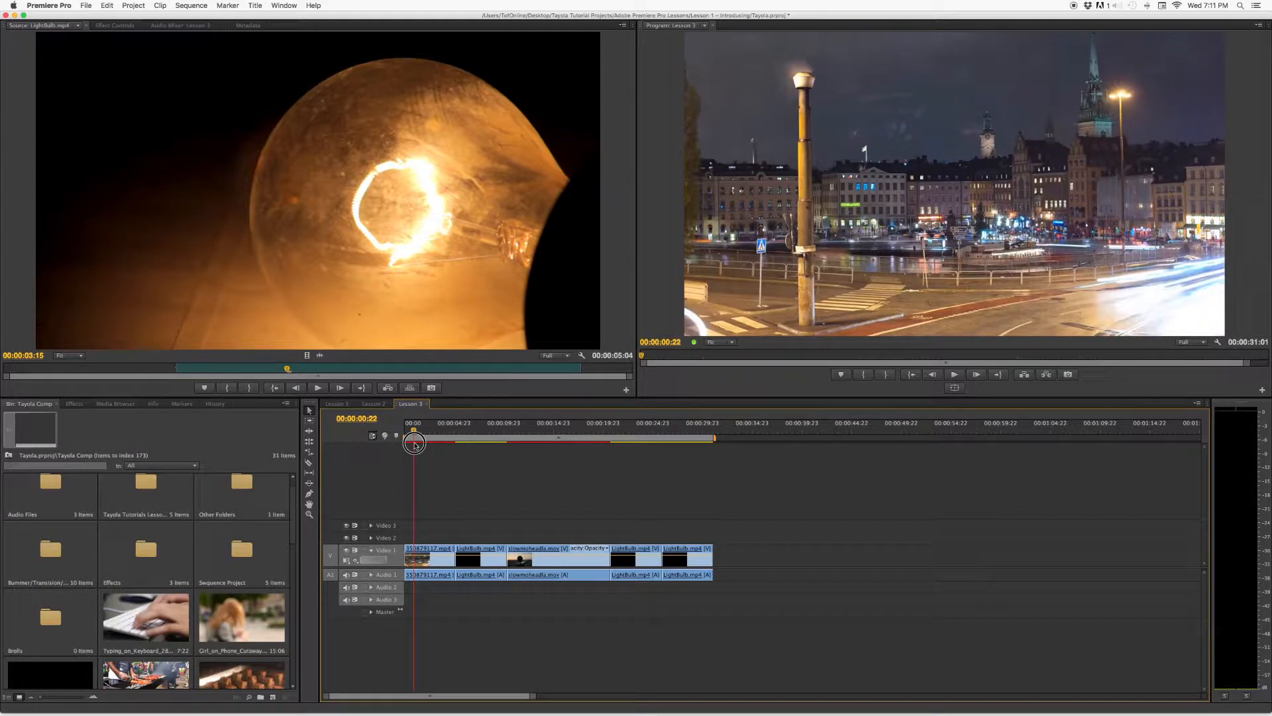
{"action": "left_click_drag", "start_coordinate": [414, 444], "coordinate": [405, 445]}
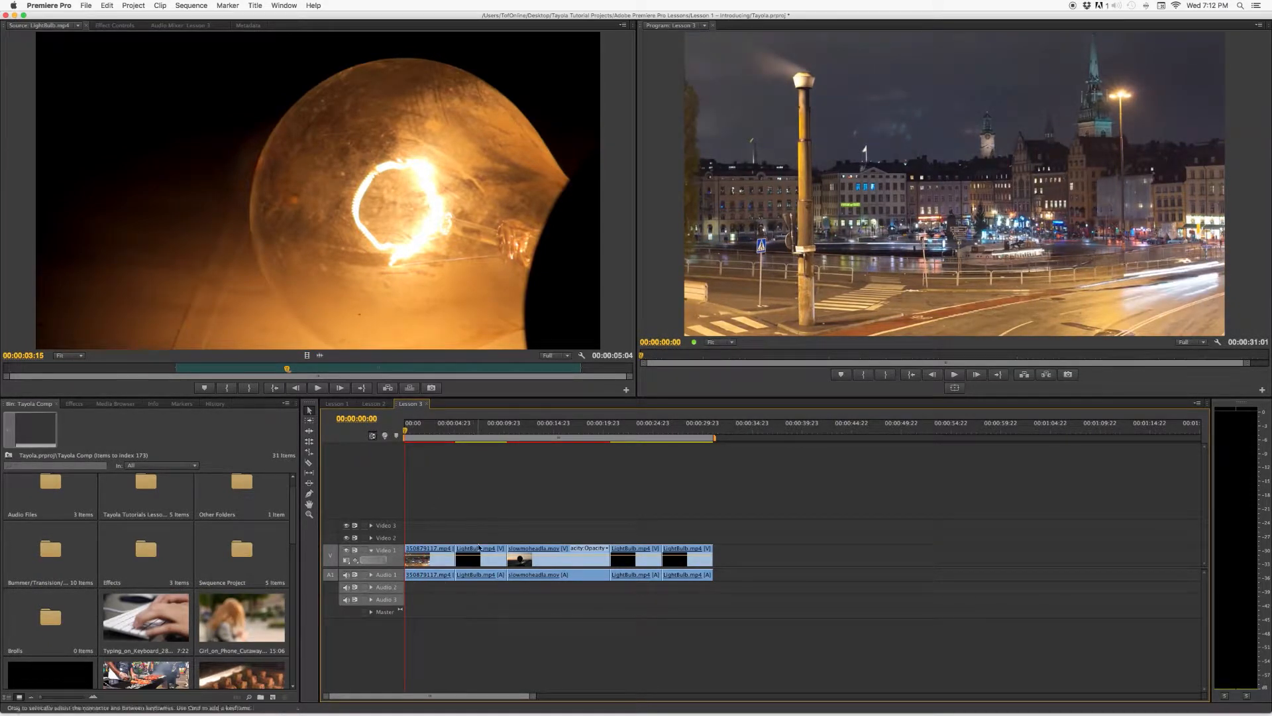
{"action": "left_click_drag", "start_coordinate": [407, 434], "coordinate": [435, 434]}
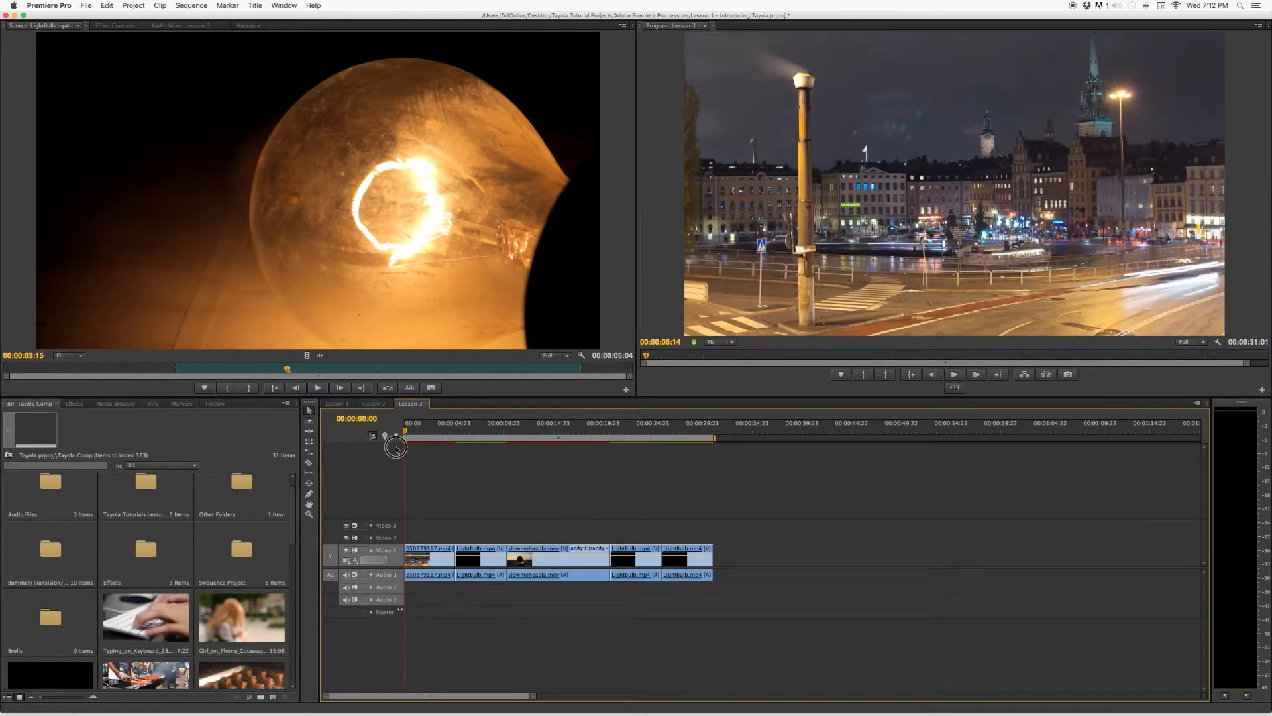
- Move the opening 350879117.mp4 and the LightBulb.mp4 clip after it to the end of the sequence, and scrub to 00:00:19:06
{"action": "left_click_drag", "start_coordinate": [432, 552], "coordinate": [741, 548]}
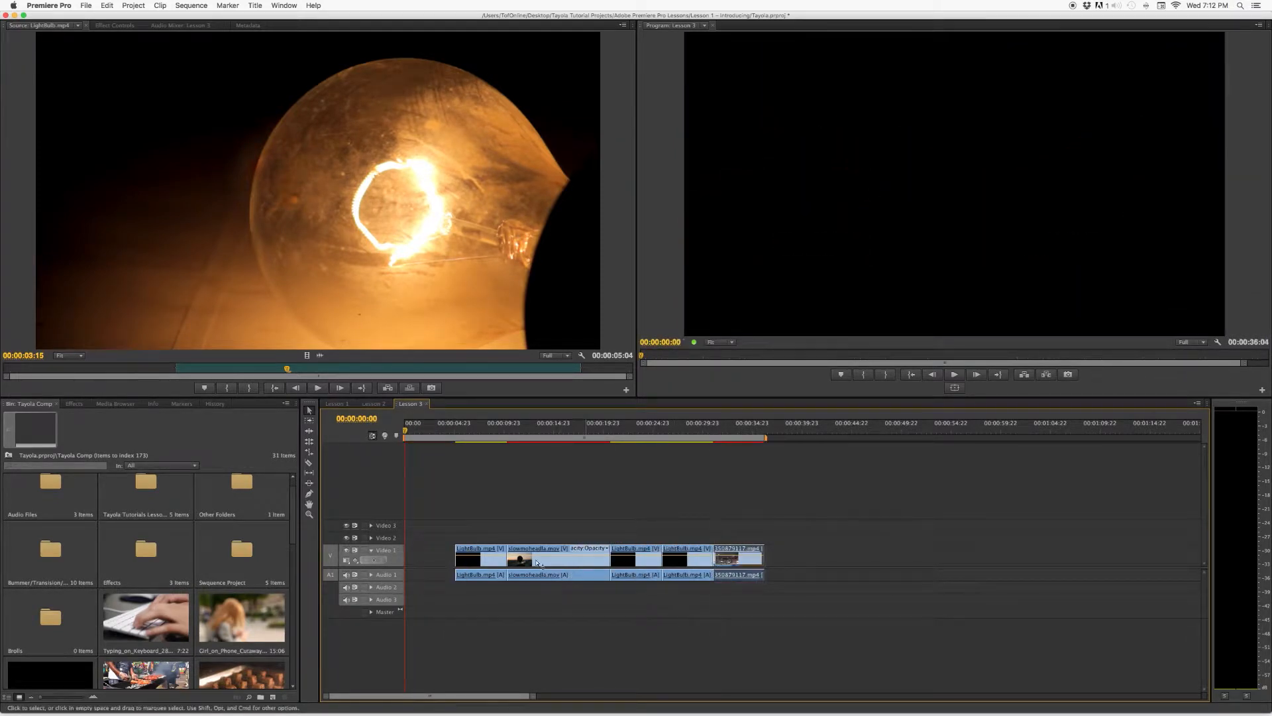
{"action": "left_click_drag", "start_coordinate": [475, 551], "coordinate": [787, 557]}
{"action": "left_click", "coordinate": [435, 427]}
{"action": "left_click_drag", "start_coordinate": [460, 439], "coordinate": [596, 438]}
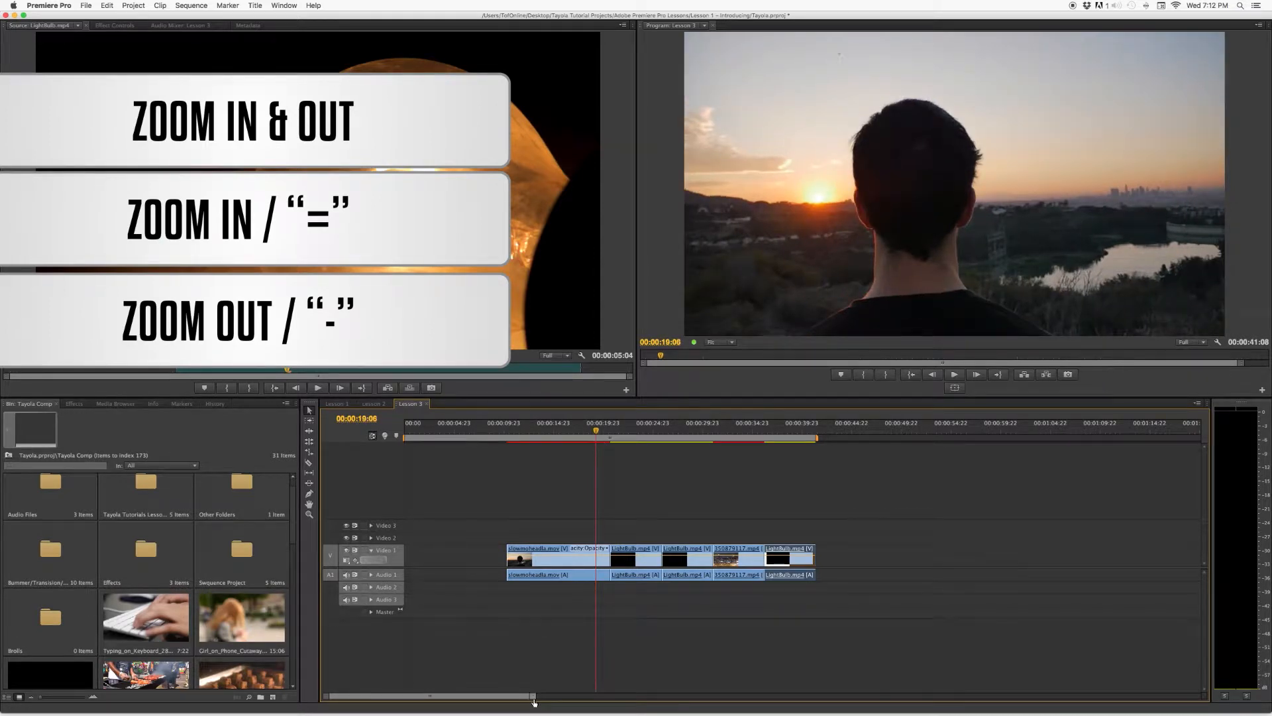
- Zoom the timeline in and out to view the sequence's clips at different scales
{"action": "key", "text": "equal"}
{"action": "key", "text": "equal"}
{"action": "key", "text": "equal"}
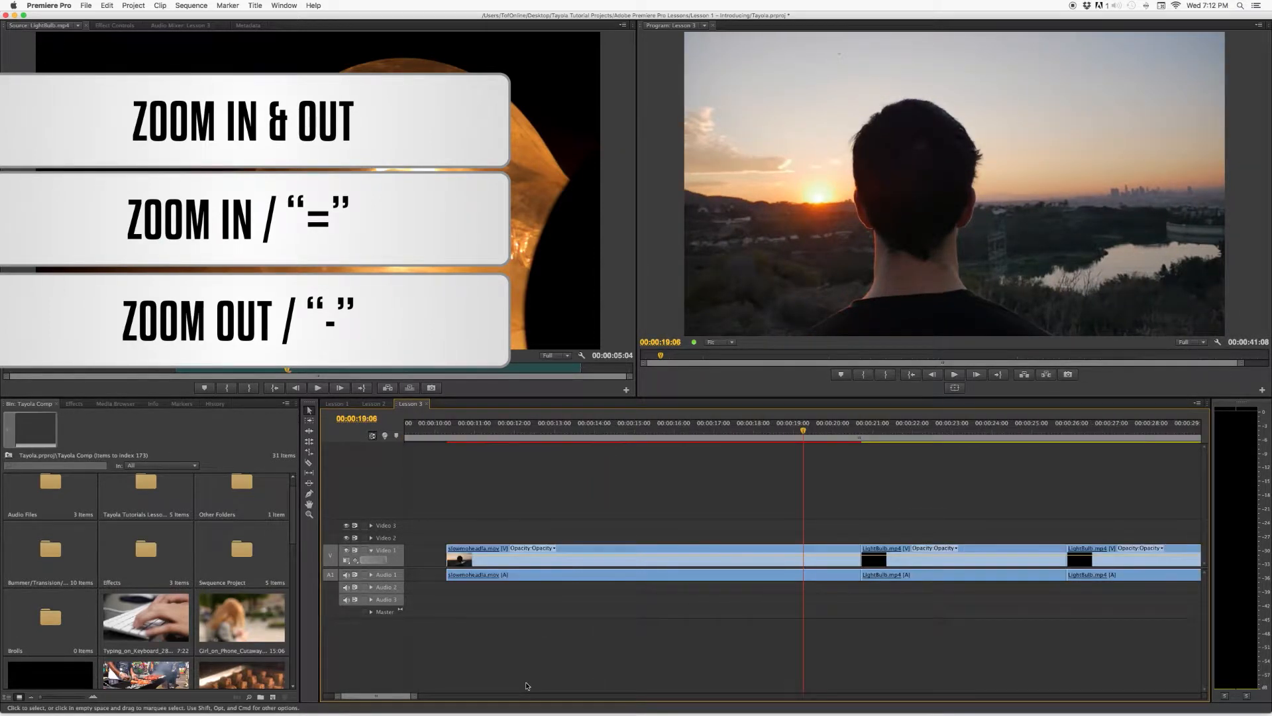
{"action": "key", "text": "minus"}
{"action": "key", "text": "minus"}
{"action": "key", "text": "minus"}
{"action": "key", "text": "minus"}
{"action": "key", "text": "minus"}
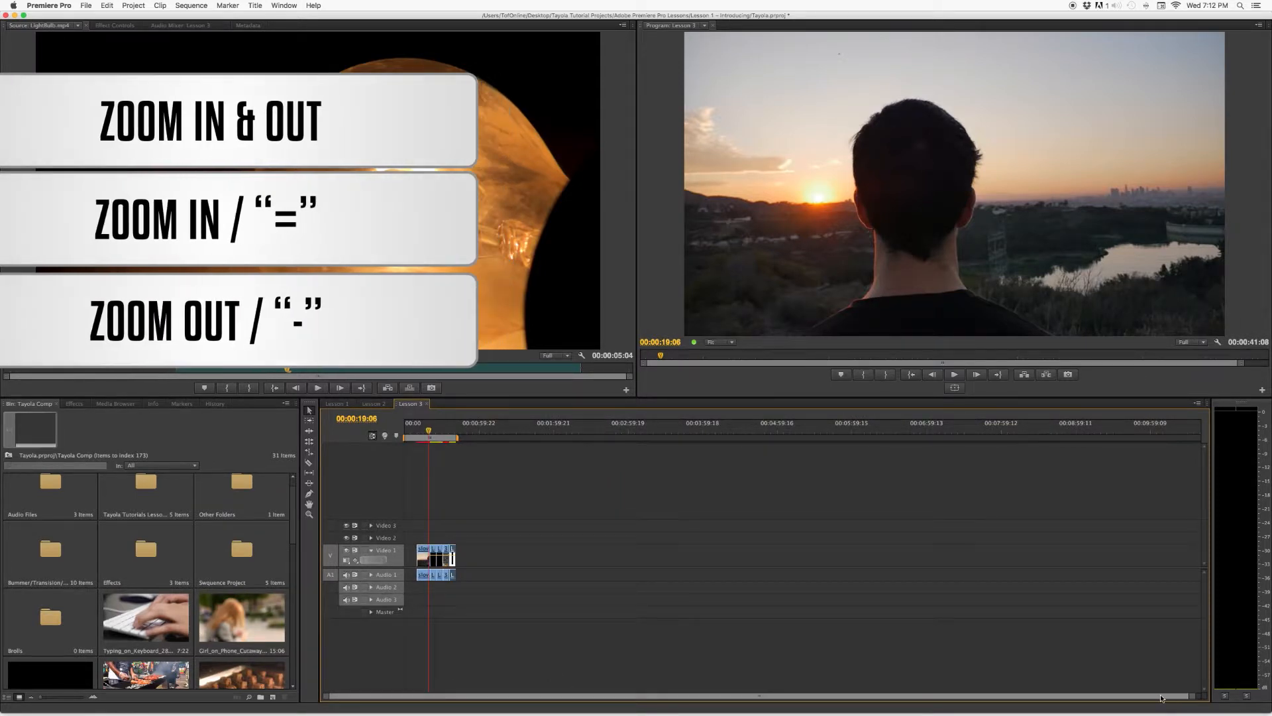
{"action": "left_click_drag", "start_coordinate": [1161, 698], "coordinate": [393, 697]}
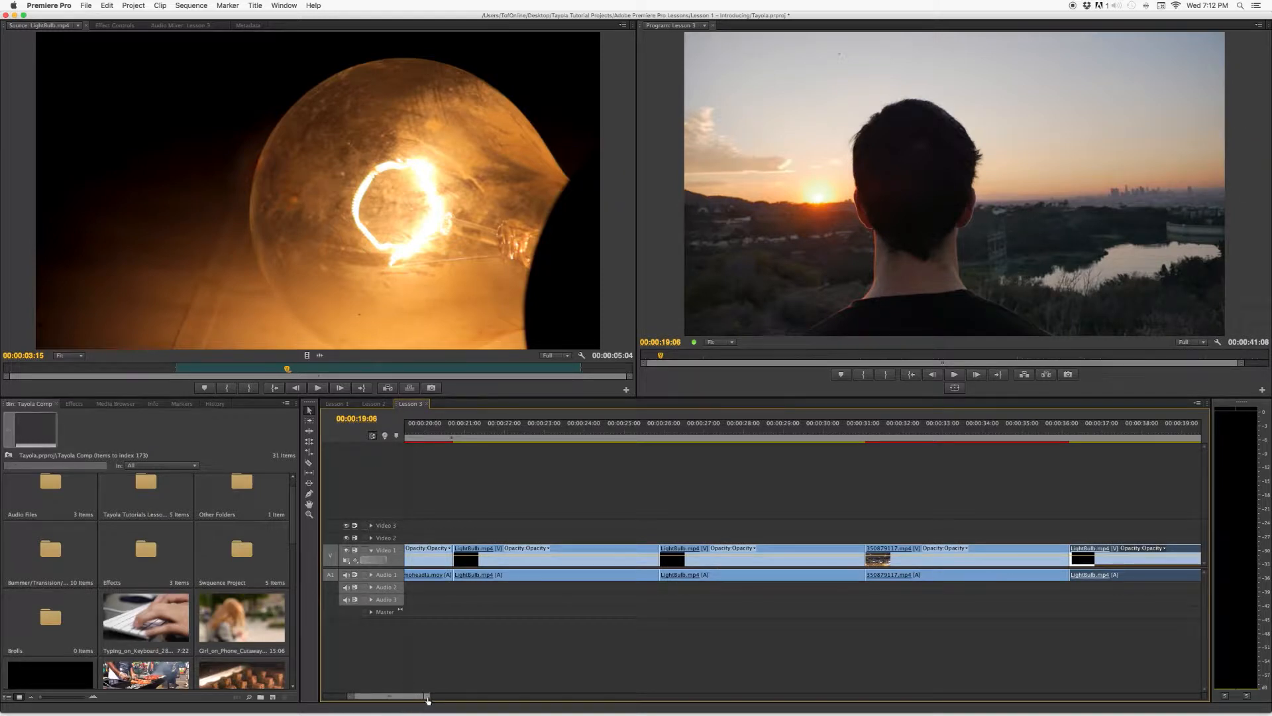
{"action": "left_click_drag", "start_coordinate": [427, 699], "coordinate": [718, 691]}
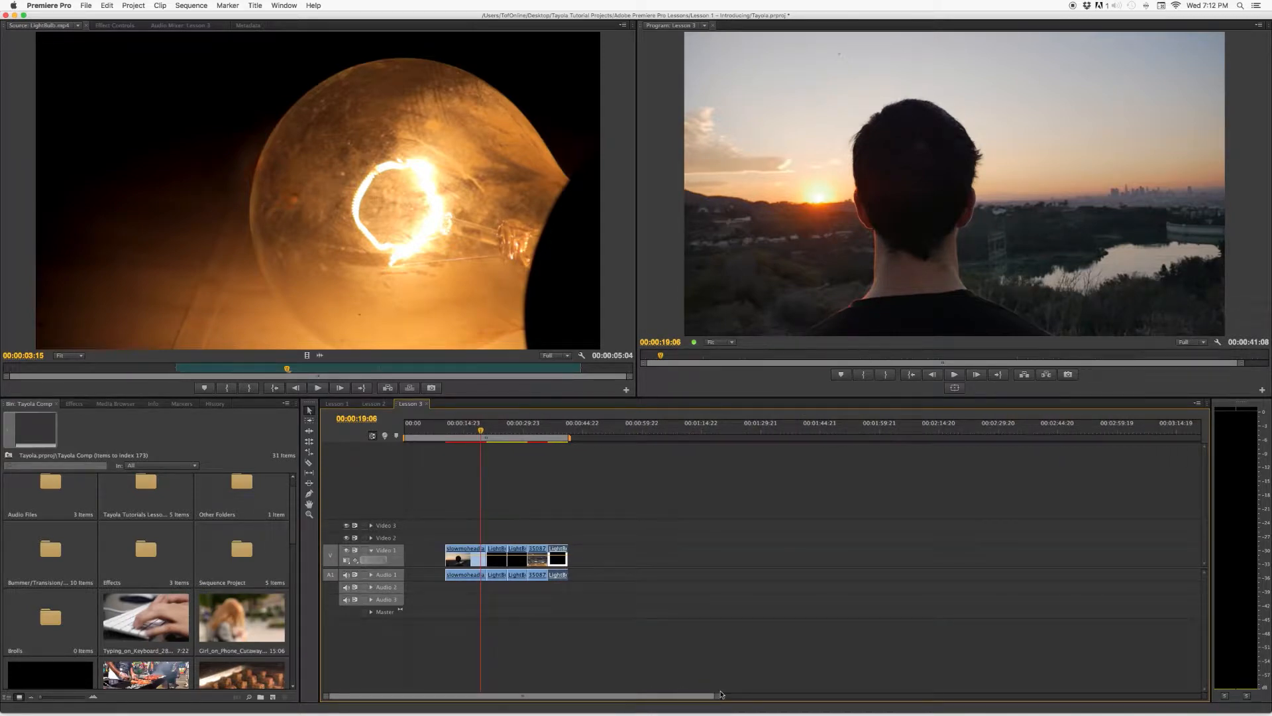
- Deselect the clips, return the playhead to the sequence start, and zoom the timeline so all five clips fill more of it
{"action": "left_click", "coordinate": [580, 594]}
{"action": "left_click_drag", "start_coordinate": [478, 431], "coordinate": [384, 439]}
{"action": "key", "text": "equal"}
{"action": "key", "text": "equal"}
{"action": "key", "text": "equal"}
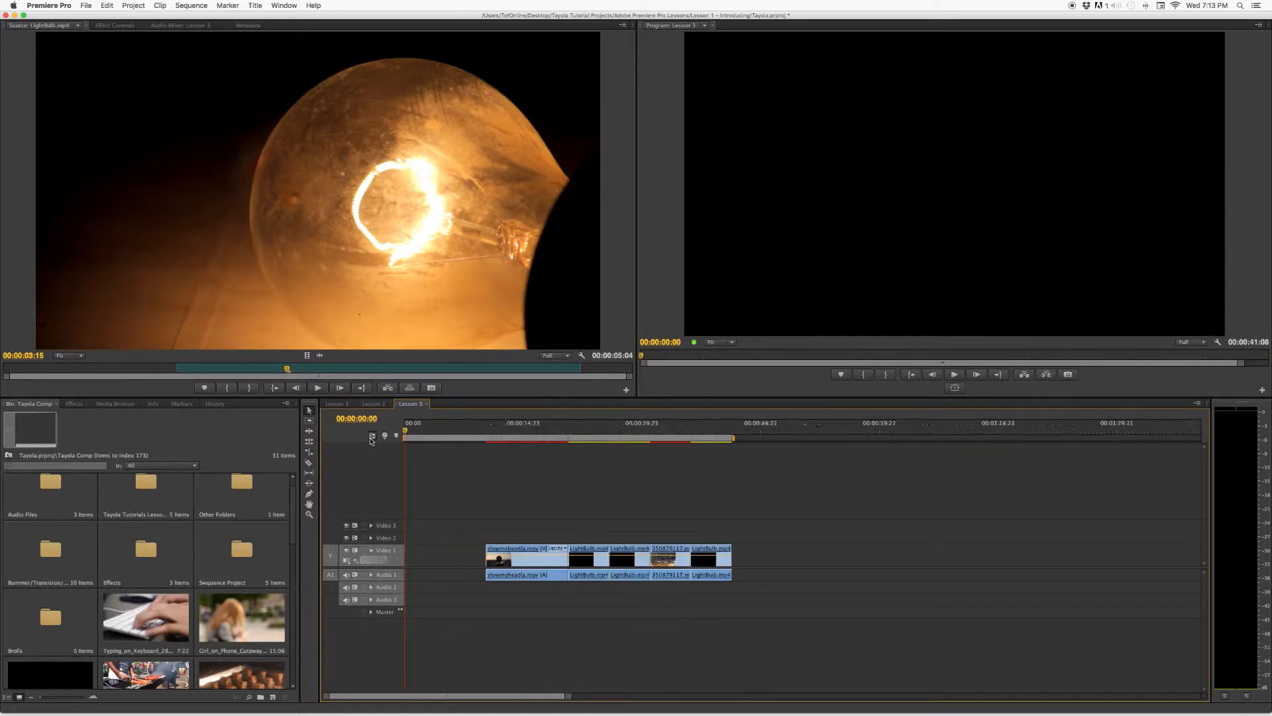
{"action": "key", "text": "minus"}
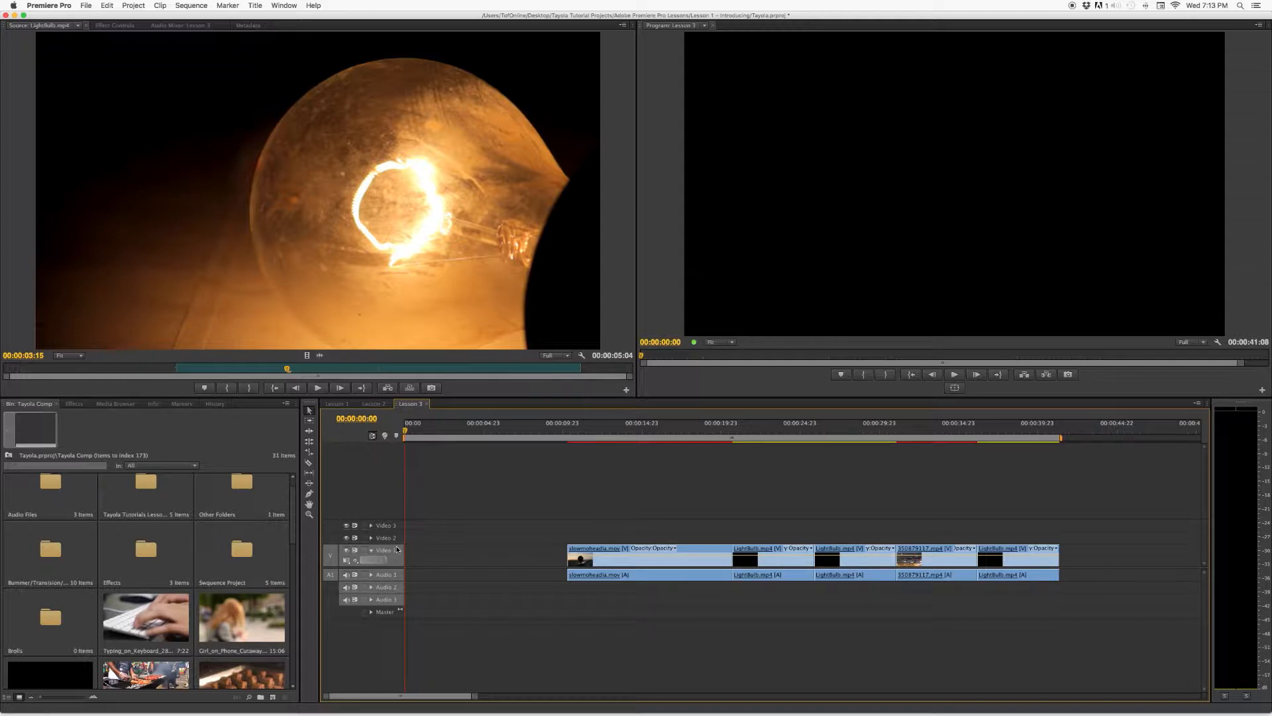
- Try selecting all five clips with a marquee and moving them together to the sequence start, and undo the move
{"action": "left_click_drag", "start_coordinate": [1113, 610], "coordinate": [494, 504]}
{"action": "left_click", "coordinate": [960, 595]}
{"action": "left_click_drag", "start_coordinate": [1108, 612], "coordinate": [492, 480]}
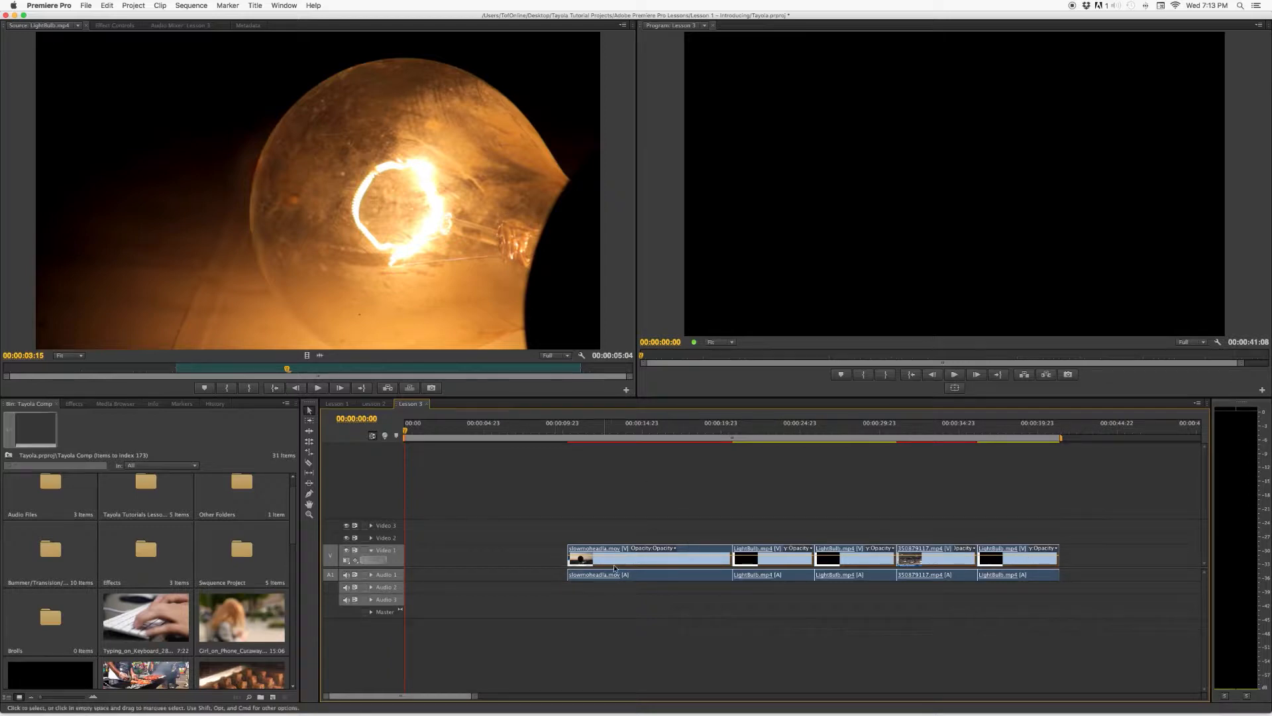
{"action": "left_click_drag", "start_coordinate": [600, 552], "coordinate": [404, 561]}
{"action": "left_click", "coordinate": [490, 522]}
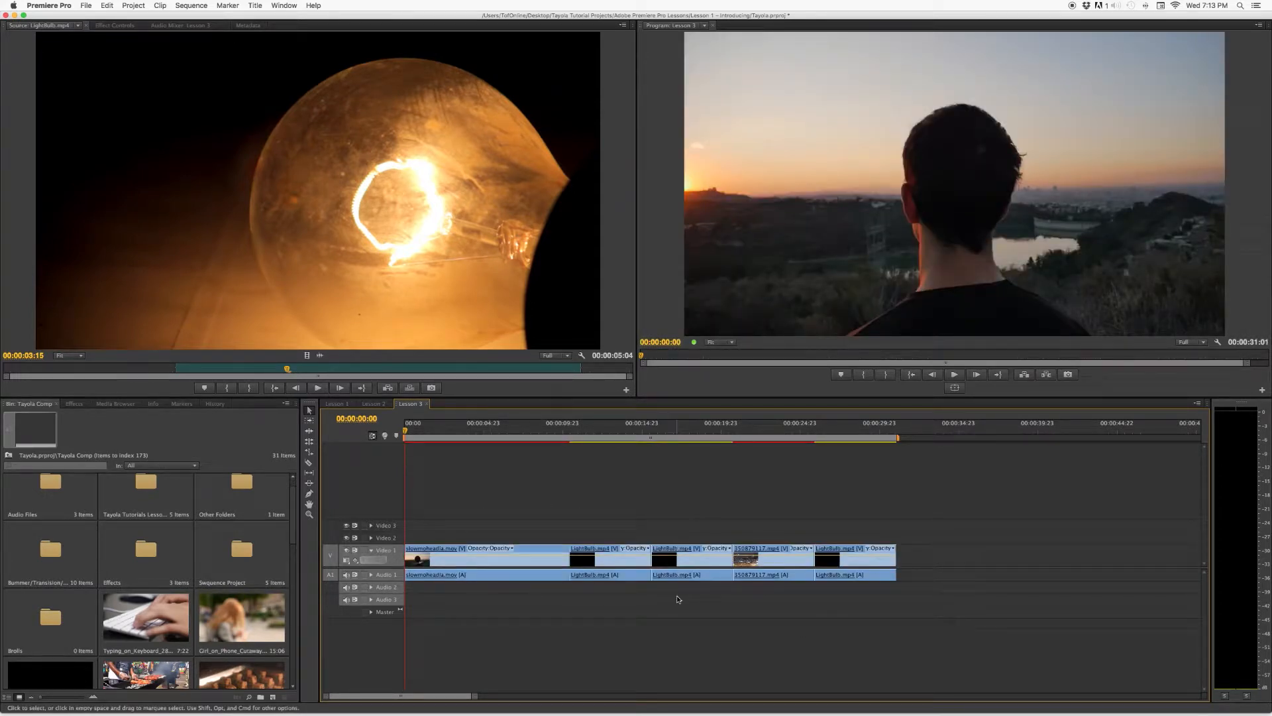
{"action": "key", "text": "super+z"}
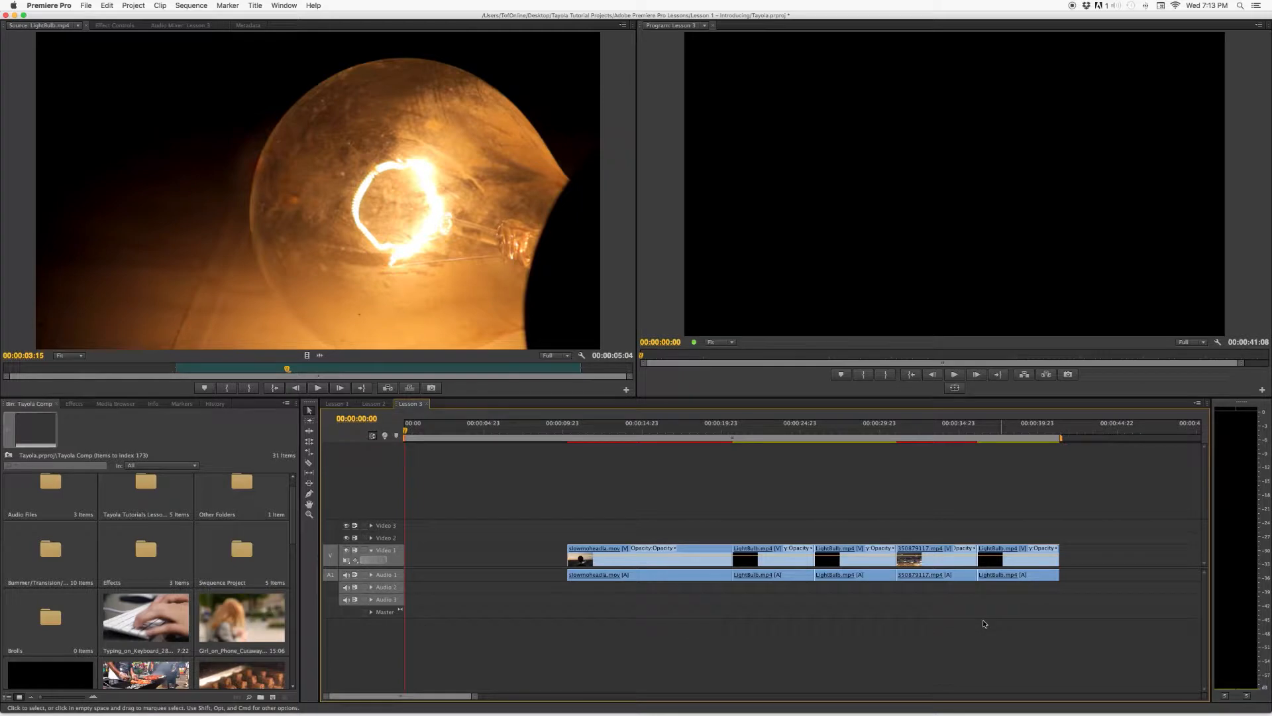
- Use the Track Select tool to move all five clips on Video 1 to the start of the sequence, closing the gap
{"action": "left_click_drag", "start_coordinate": [1067, 604], "coordinate": [404, 464]}
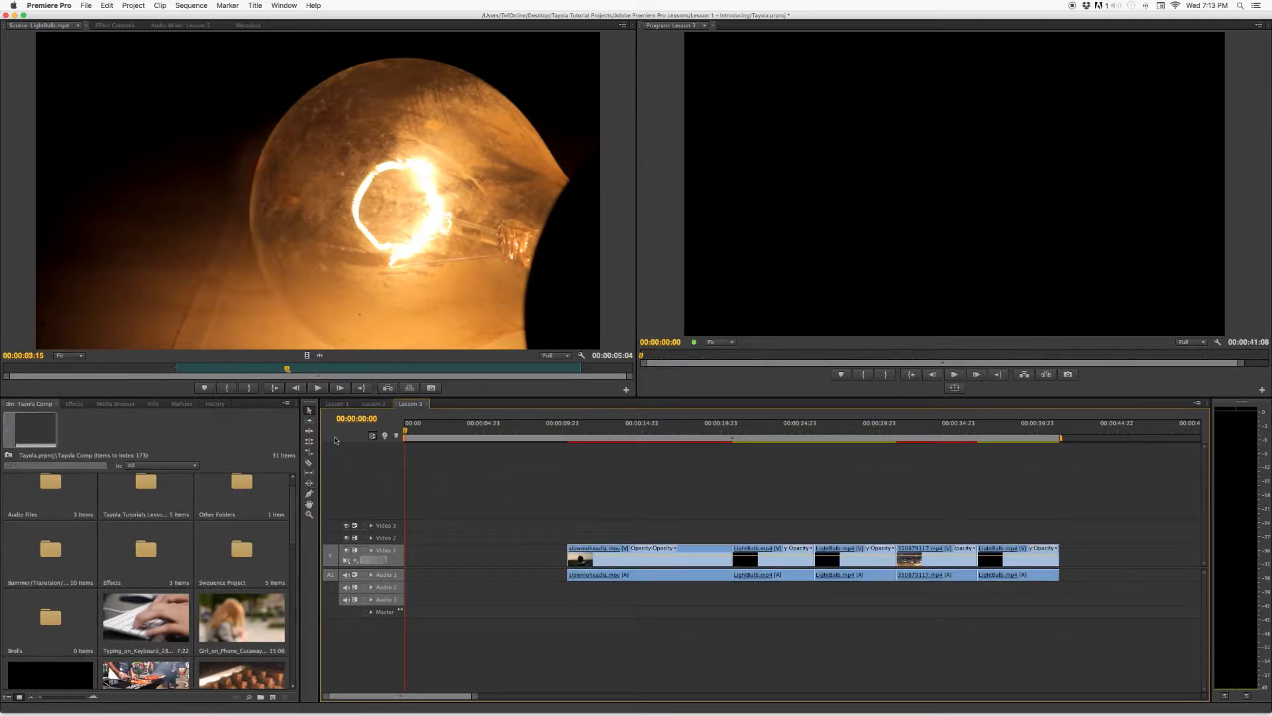
{"action": "left_click", "coordinate": [309, 422]}
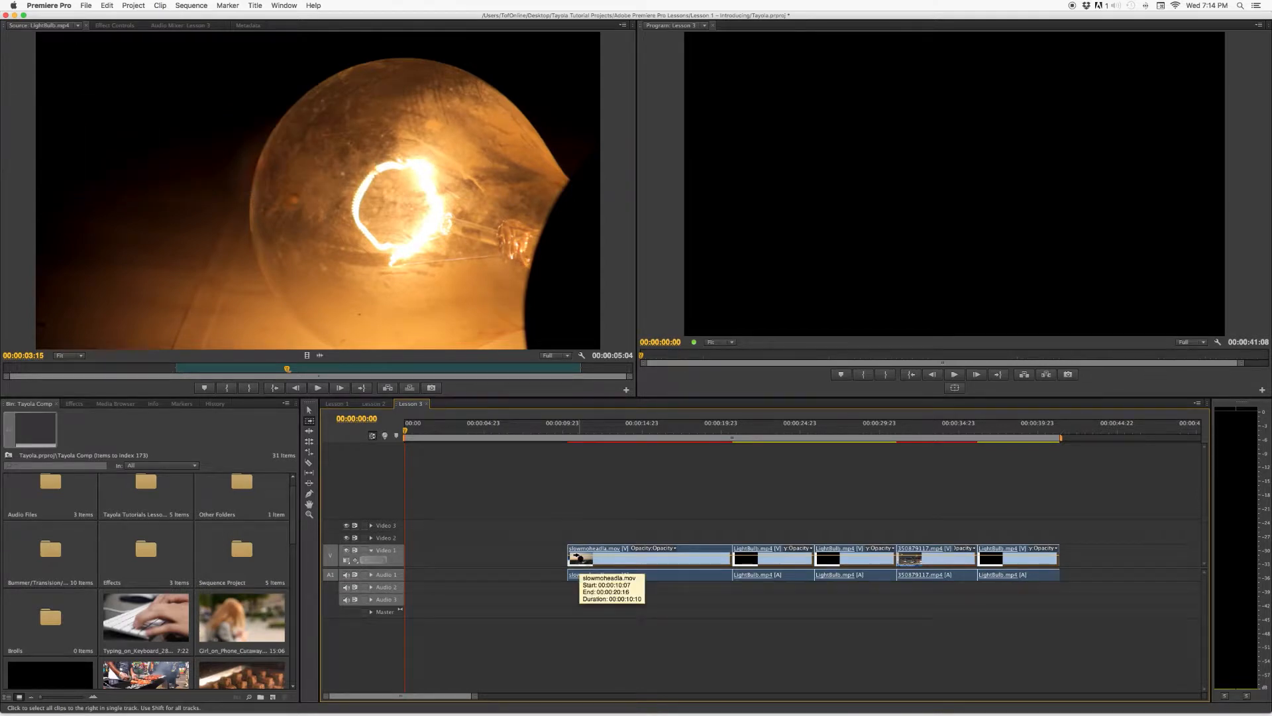
{"action": "scroll", "coordinate": [579, 555], "scroll_direction": "right", "scroll_amount": 1}
{"action": "scroll", "coordinate": [583, 556], "scroll_direction": "left", "scroll_amount": 1}
{"action": "left_click_drag", "start_coordinate": [584, 554], "coordinate": [381, 555]}
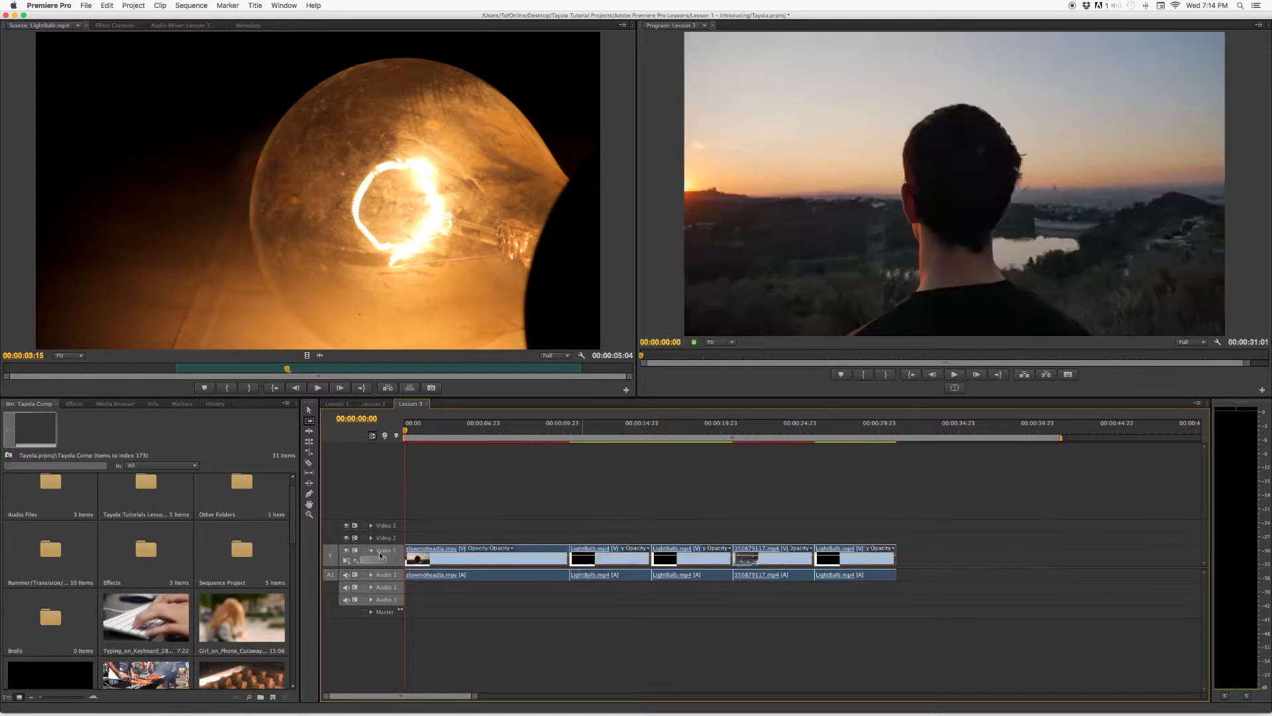
- Try shifting the last LightBulb.mp4 clip about 13 seconds later with the Track Select tool, and restore the gapless clip arrangement
{"action": "left_click", "coordinate": [864, 559]}
{"action": "left_click_drag", "start_coordinate": [864, 560], "coordinate": [1099, 564]}
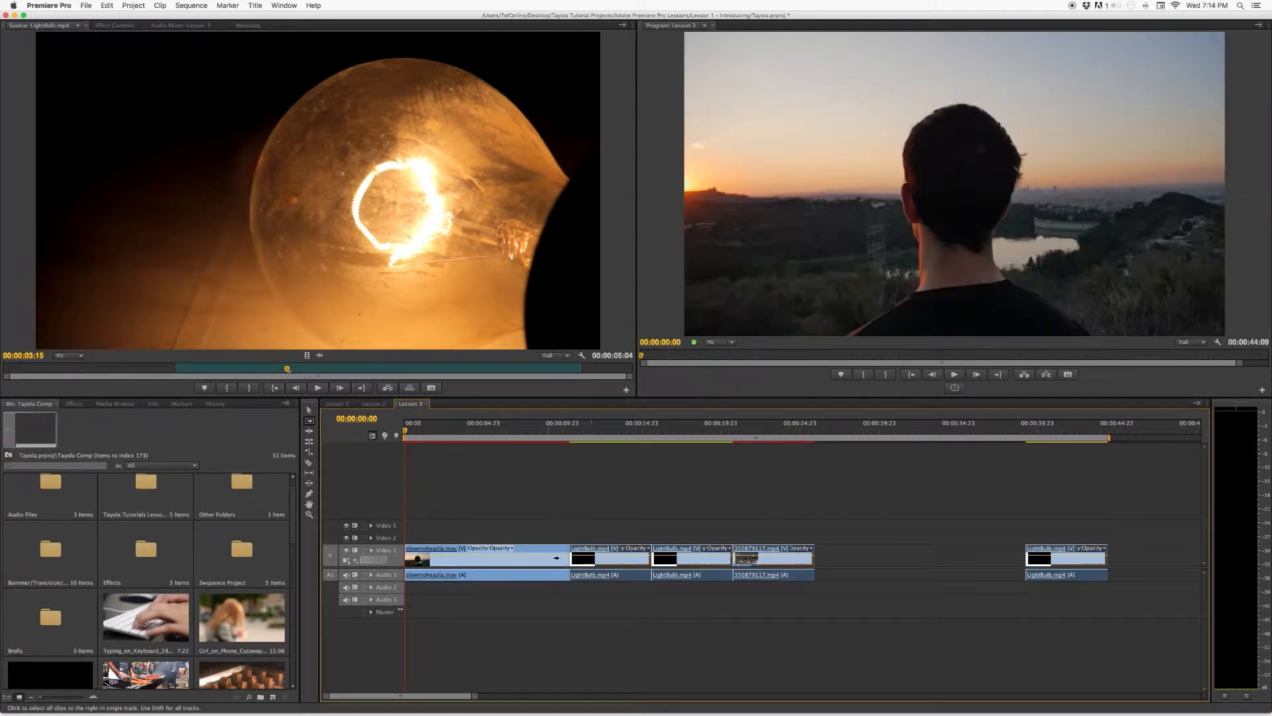
{"action": "left_click_drag", "start_coordinate": [601, 558], "coordinate": [573, 564]}
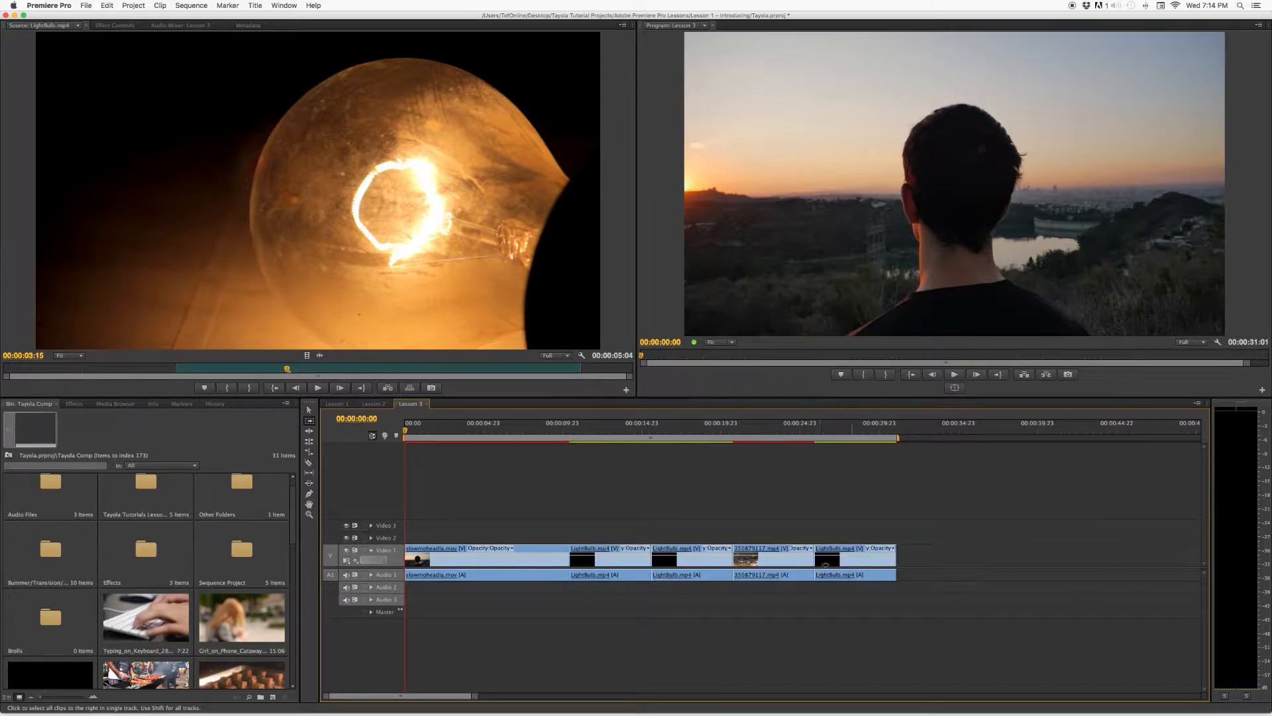
- Track-select 350879117.mp4 and the clip after it with the playhead at 00:00:23:02, deselect them, and return to the Selection tool
{"action": "left_click", "coordinate": [771, 482]}
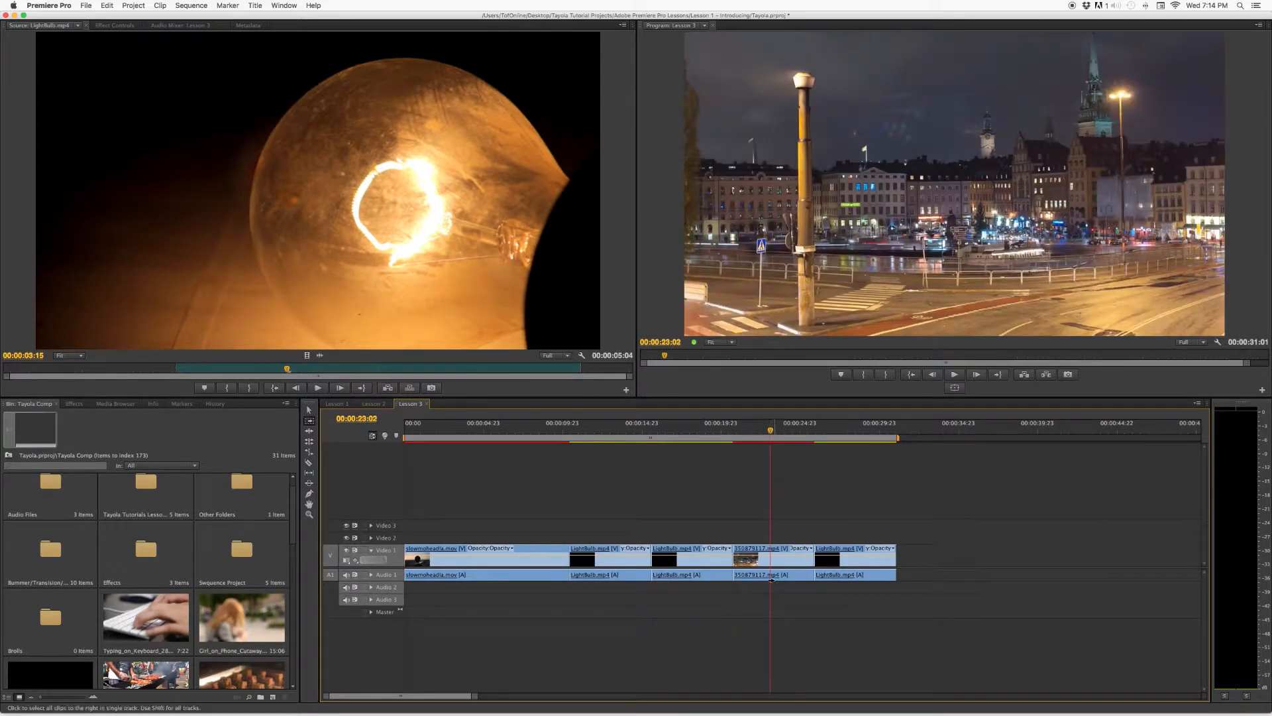
{"action": "left_click", "coordinate": [774, 561]}
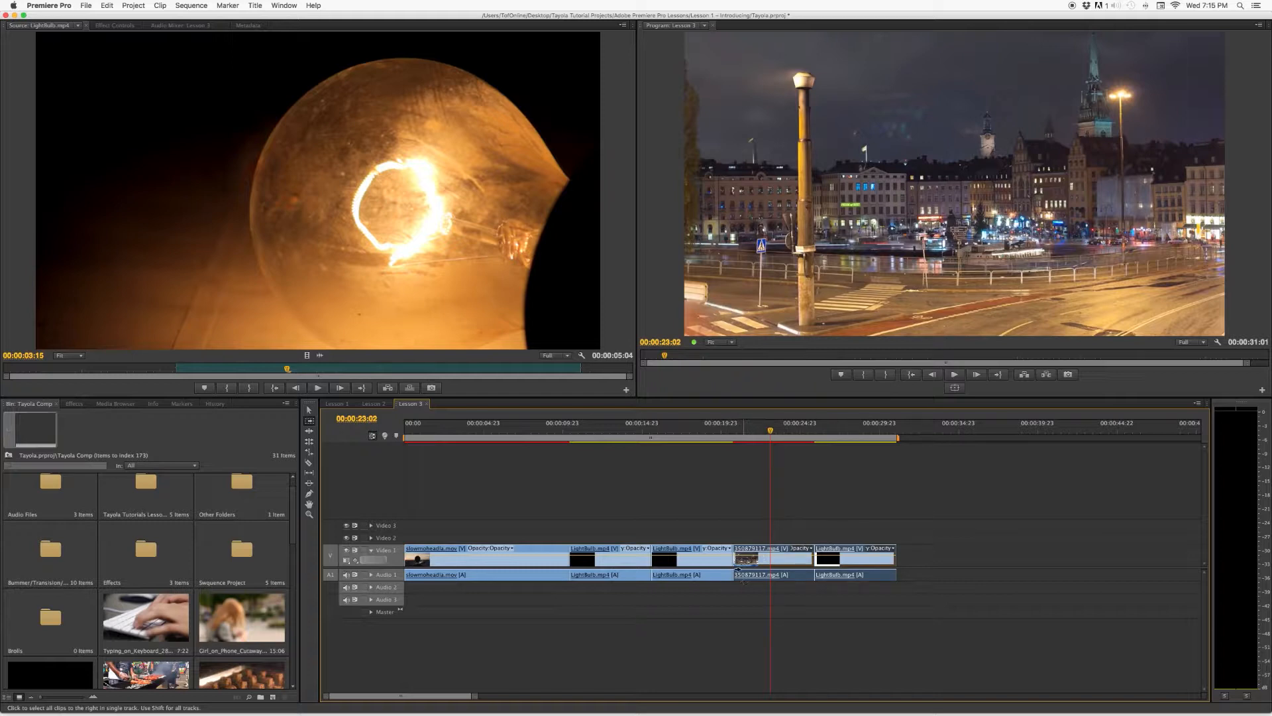
{"action": "left_click", "coordinate": [737, 571]}
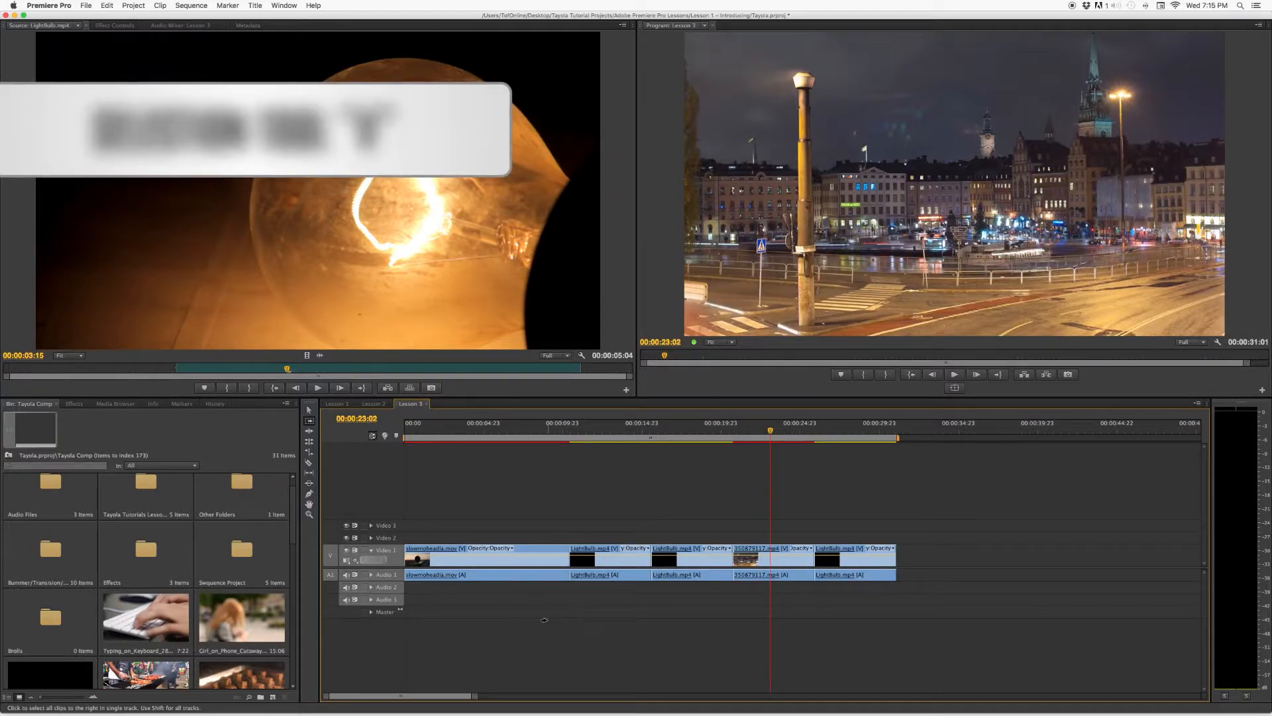
{"action": "key", "text": "v"}
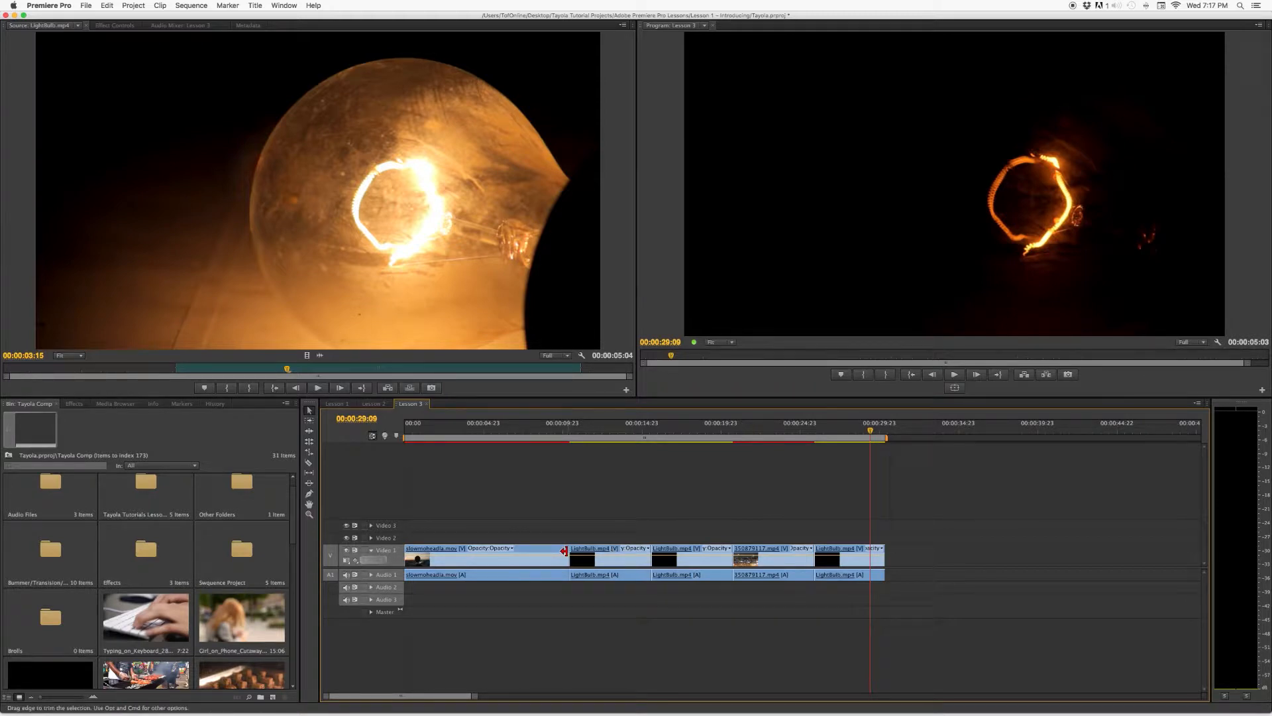
- Extend the end of slowmoheadla.mov by about two seconds, pushing the following clips later, and scrub through the sequence
{"action": "mouse_move", "coordinate": [573, 550]}
{"action": "left_mouse_down"}
{"action": "mouse_move", "coordinate": [596, 550]}
{"action": "mouse_move", "coordinate": [430, 555]}
{"action": "mouse_move", "coordinate": [568, 556]}
{"action": "left_mouse_up"}
{"action": "mouse_move", "coordinate": [409, 549]}
{"action": "left_mouse_down"}
{"action": "mouse_move", "coordinate": [501, 549]}
{"action": "mouse_move", "coordinate": [409, 556]}
{"action": "left_mouse_up"}
{"action": "key", "text": "super+z"}
{"action": "left_click_drag", "start_coordinate": [611, 431], "coordinate": [864, 440]}
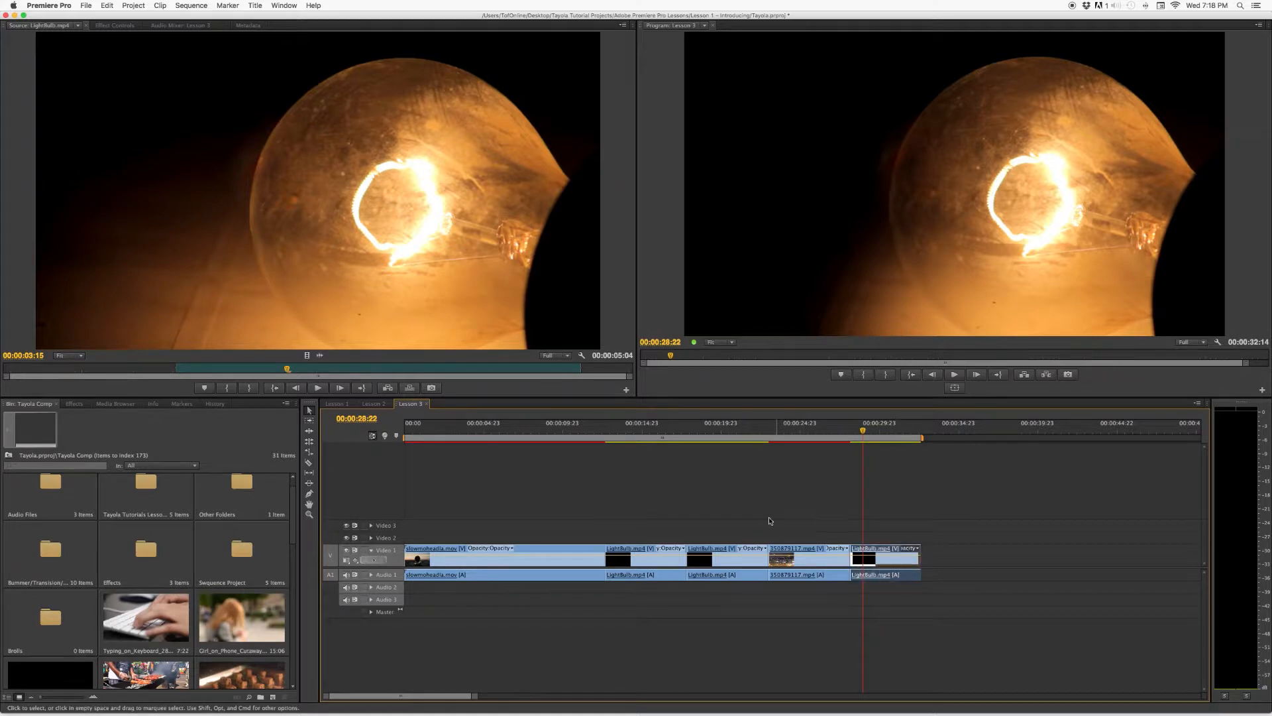
- Place the playhead at 00:00:14:14 and select single clips on Video 1 in turn, ending on the first LightBulb.mp4
{"action": "left_click", "coordinate": [715, 434]}
{"action": "left_click", "coordinate": [636, 435]}
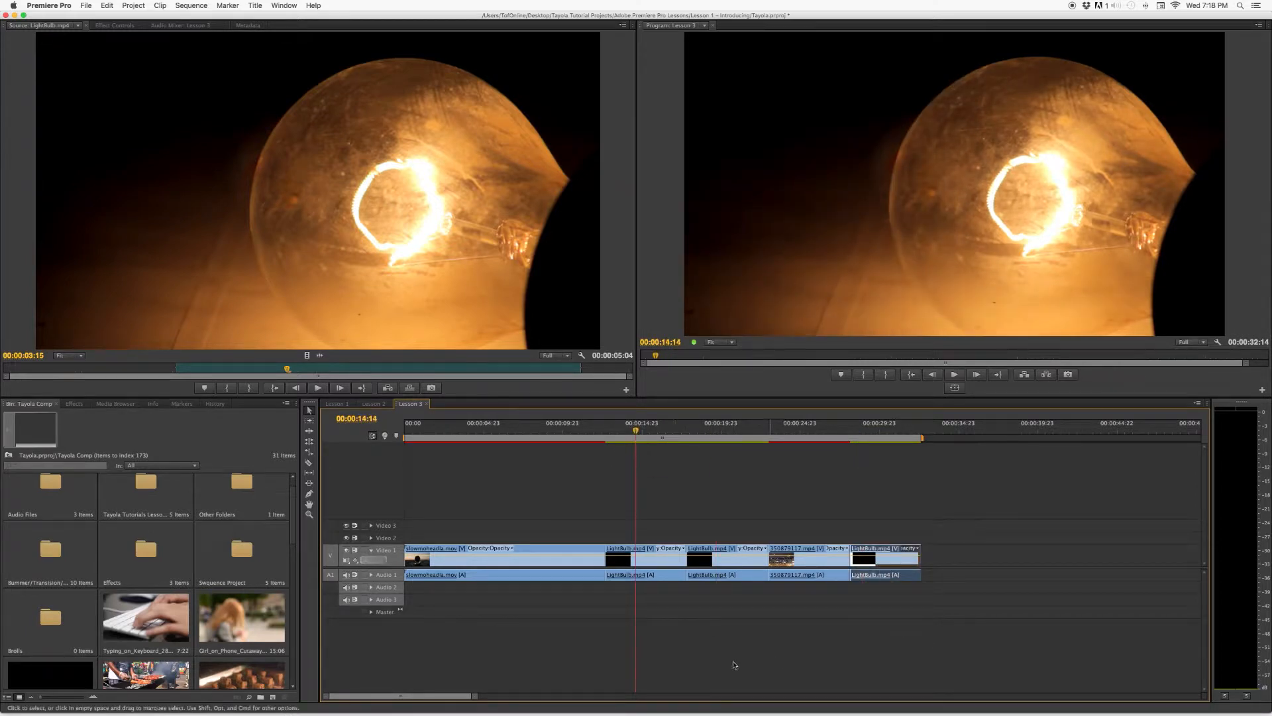
{"action": "left_click", "coordinate": [662, 567]}
{"action": "left_click", "coordinate": [759, 561]}
{"action": "left_click", "coordinate": [891, 563]}
{"action": "left_click", "coordinate": [743, 566]}
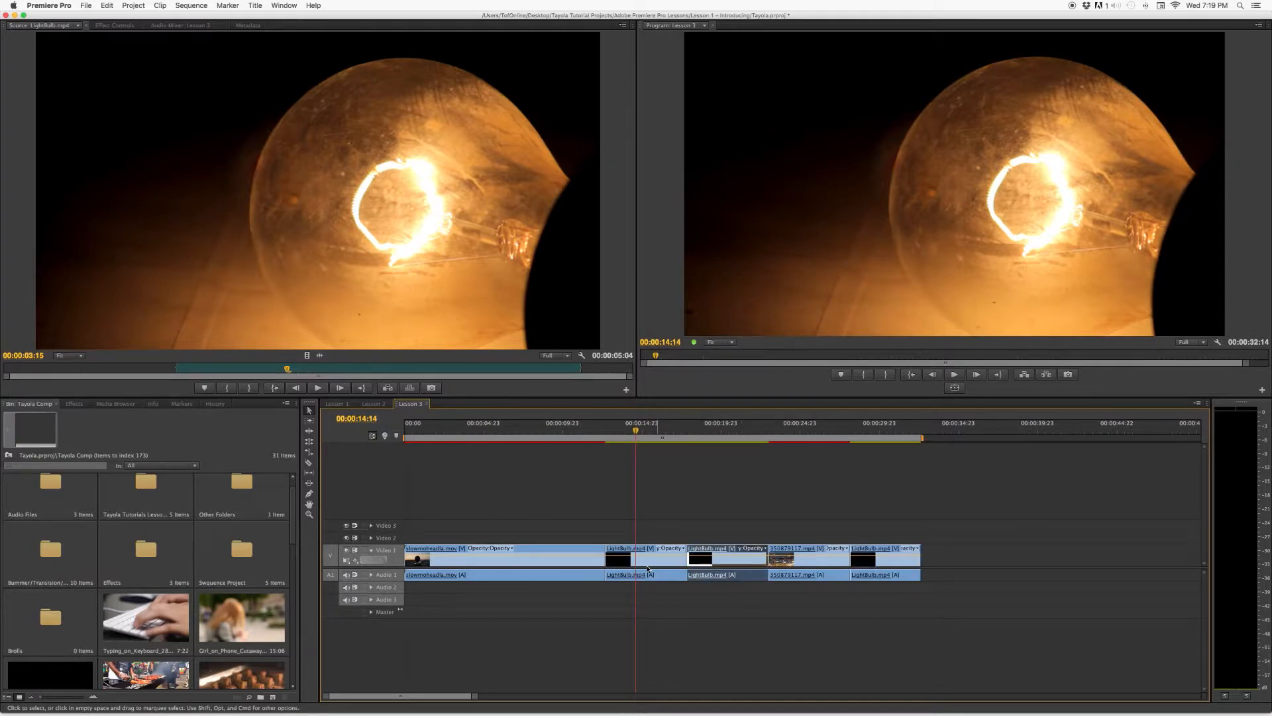
{"action": "left_click", "coordinate": [648, 569]}
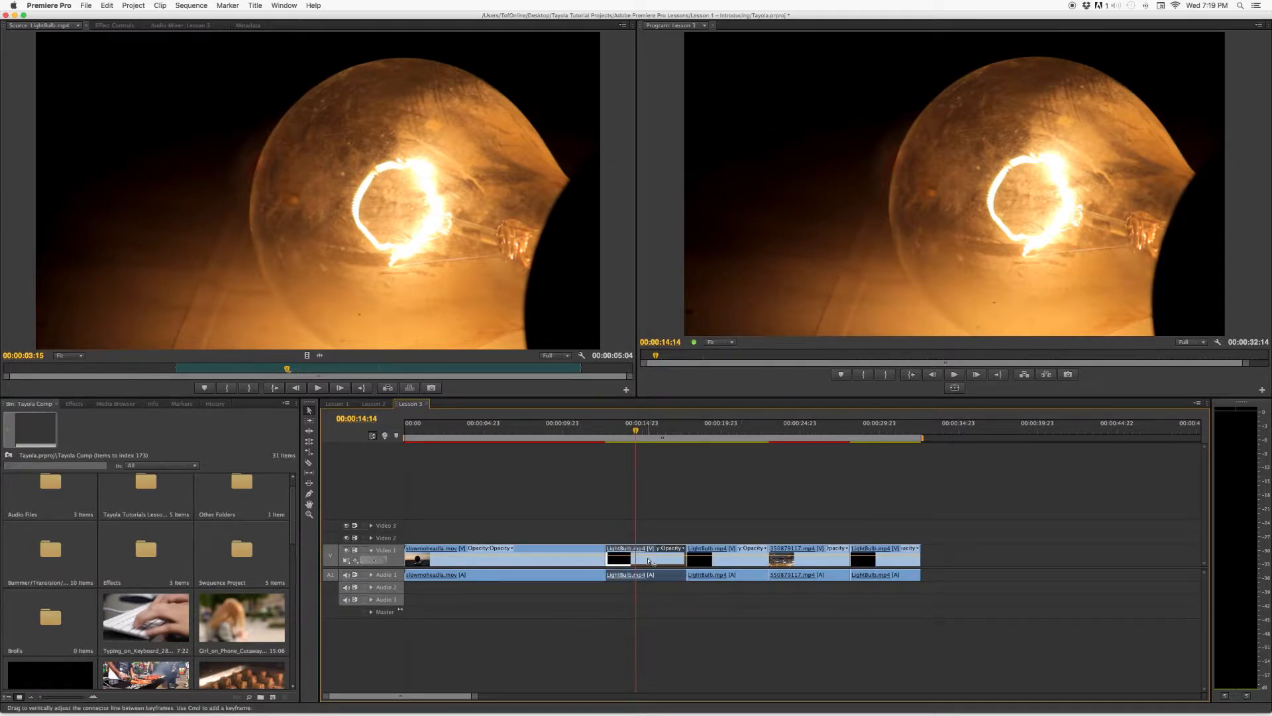
- Cut the first LightBulb.mp4 clip out of the sequence with the playhead at 00:00:14:21
{"action": "left_click", "coordinate": [647, 424]}
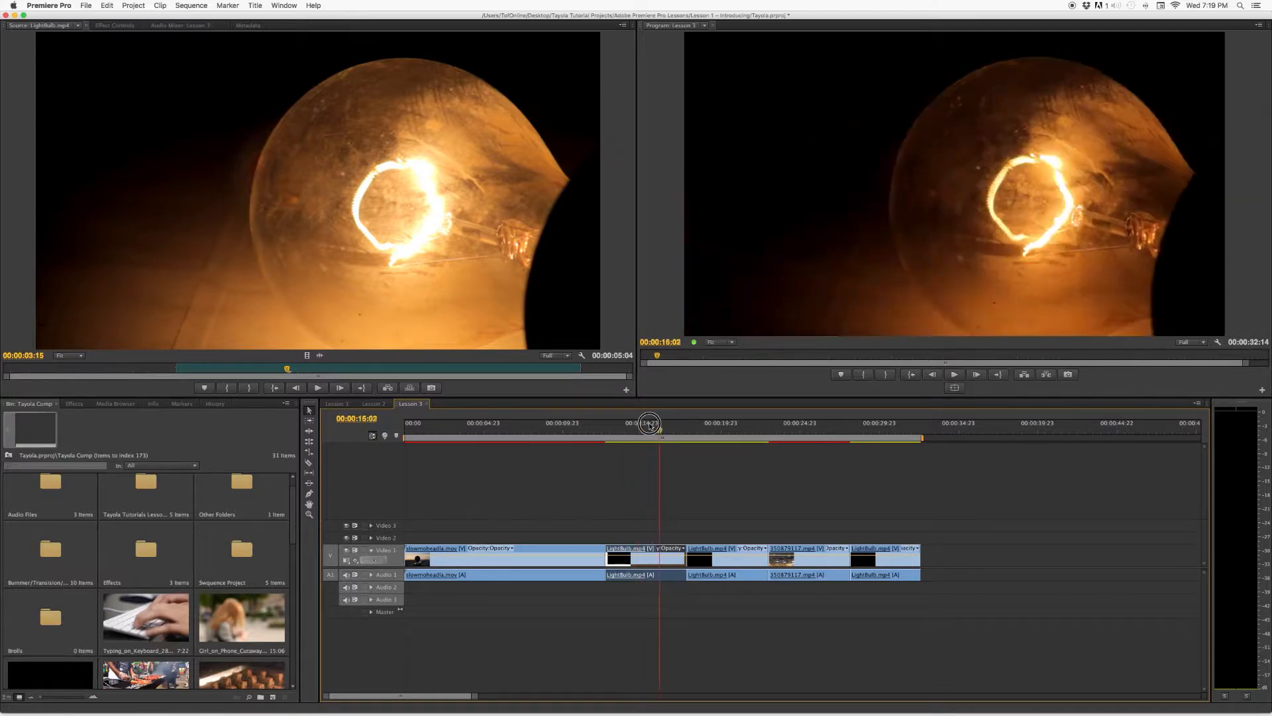
{"action": "right_click", "coordinate": [652, 564]}
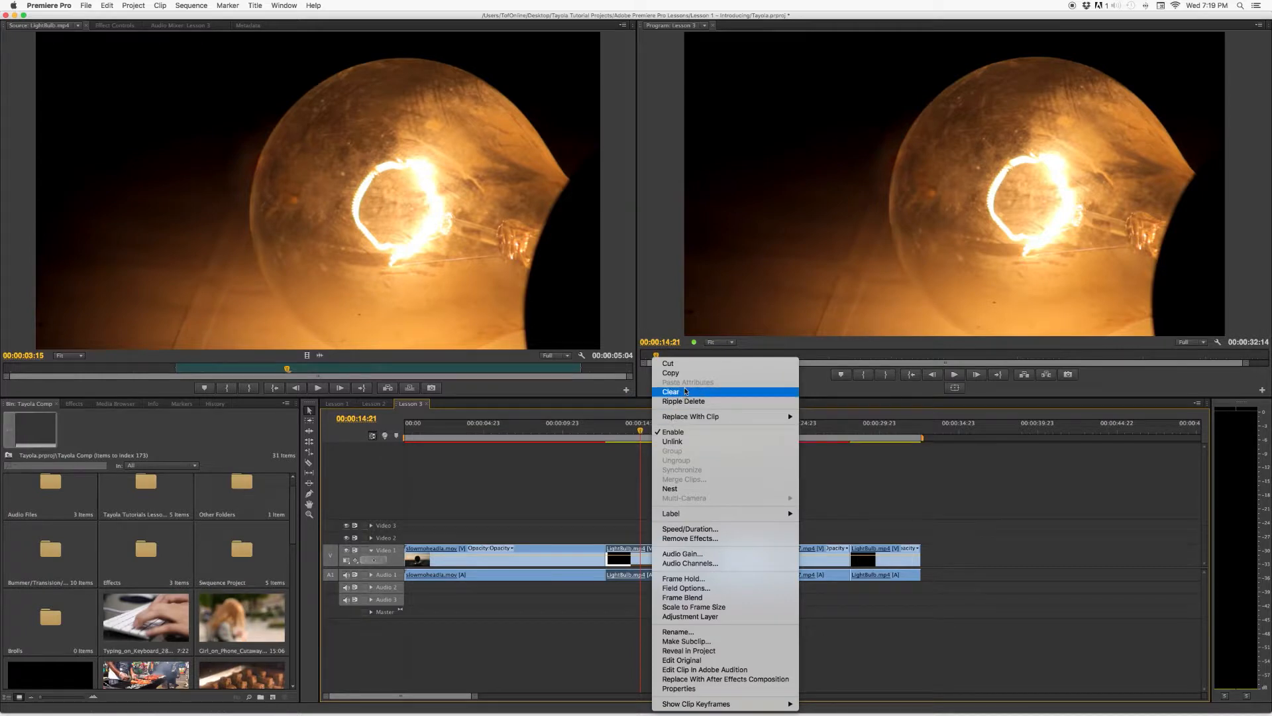
{"action": "left_click", "coordinate": [686, 365]}
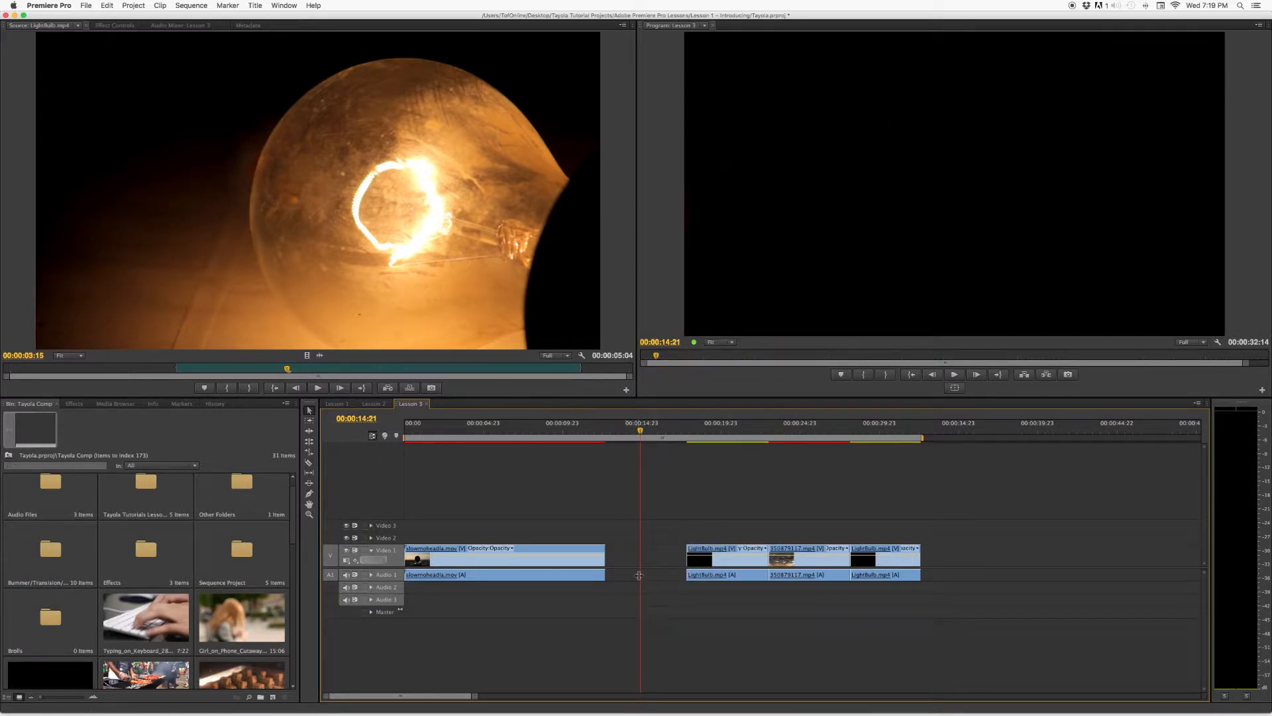
- Delete the next LightBulb.mp4 clip with the playhead at 00:00:19:19, and undo both clip removals
{"action": "left_click", "coordinate": [718, 424]}
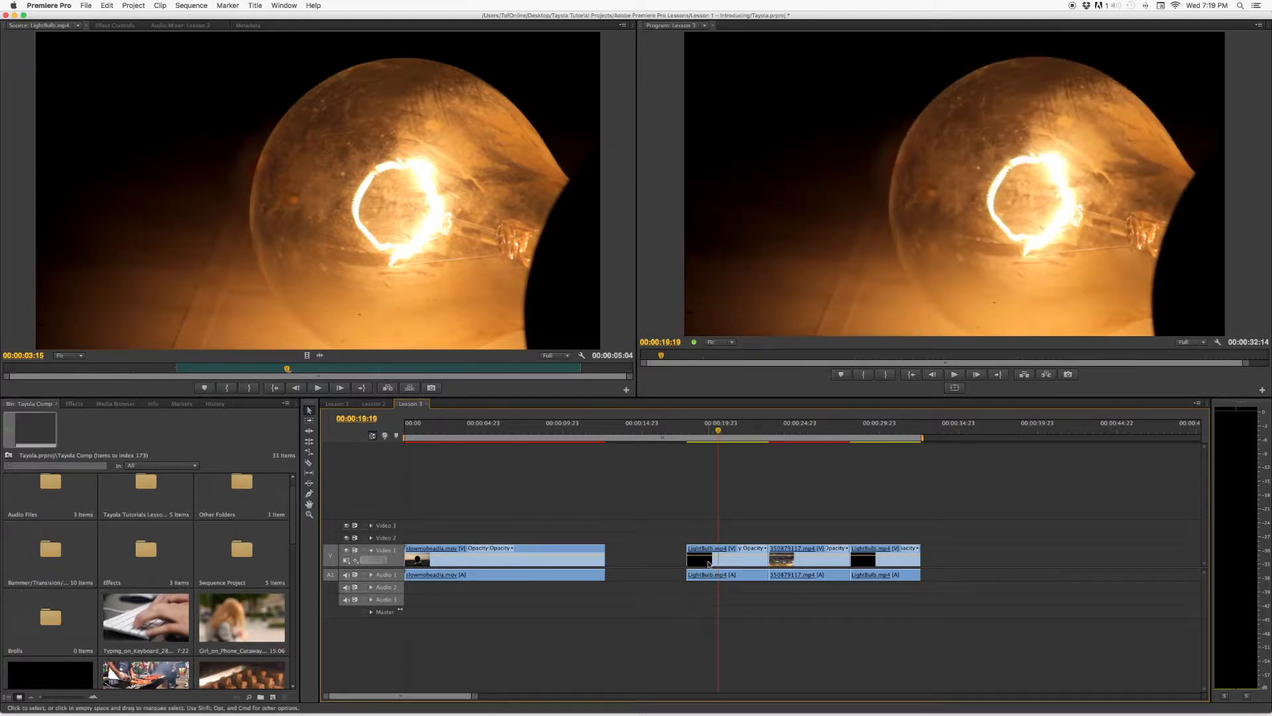
{"action": "left_click", "coordinate": [709, 563]}
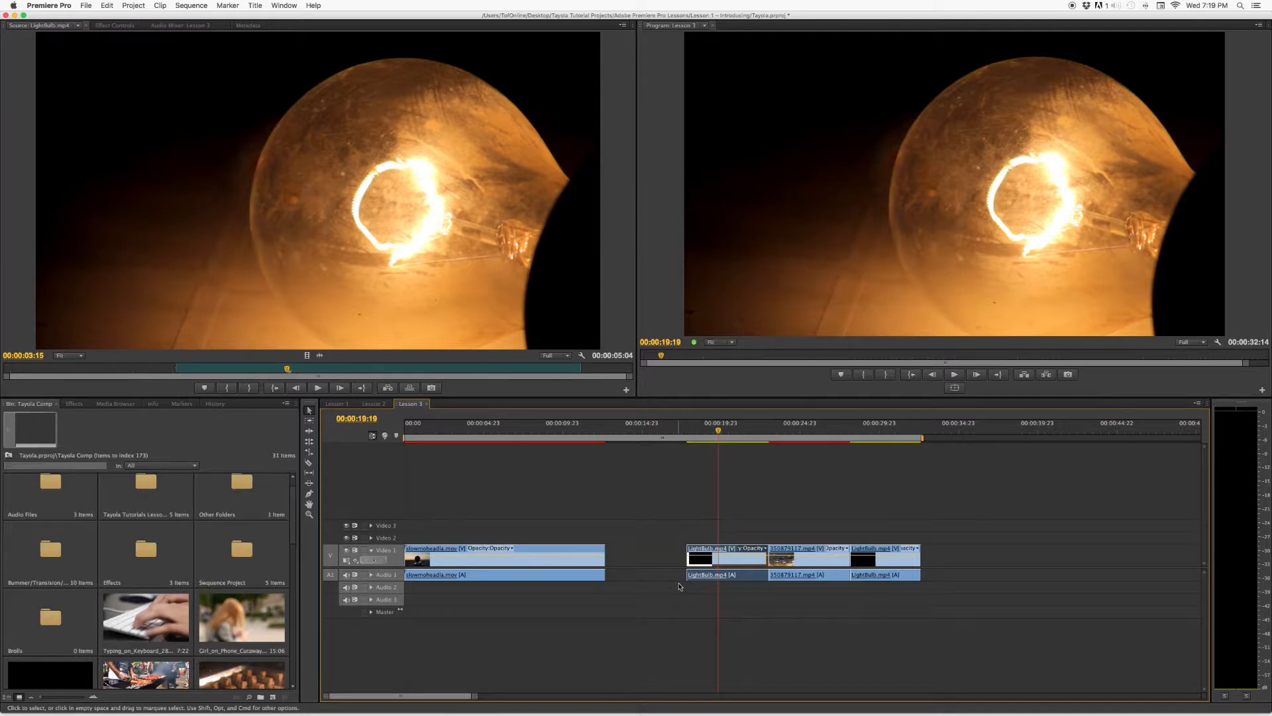
{"action": "key", "text": "Delete"}
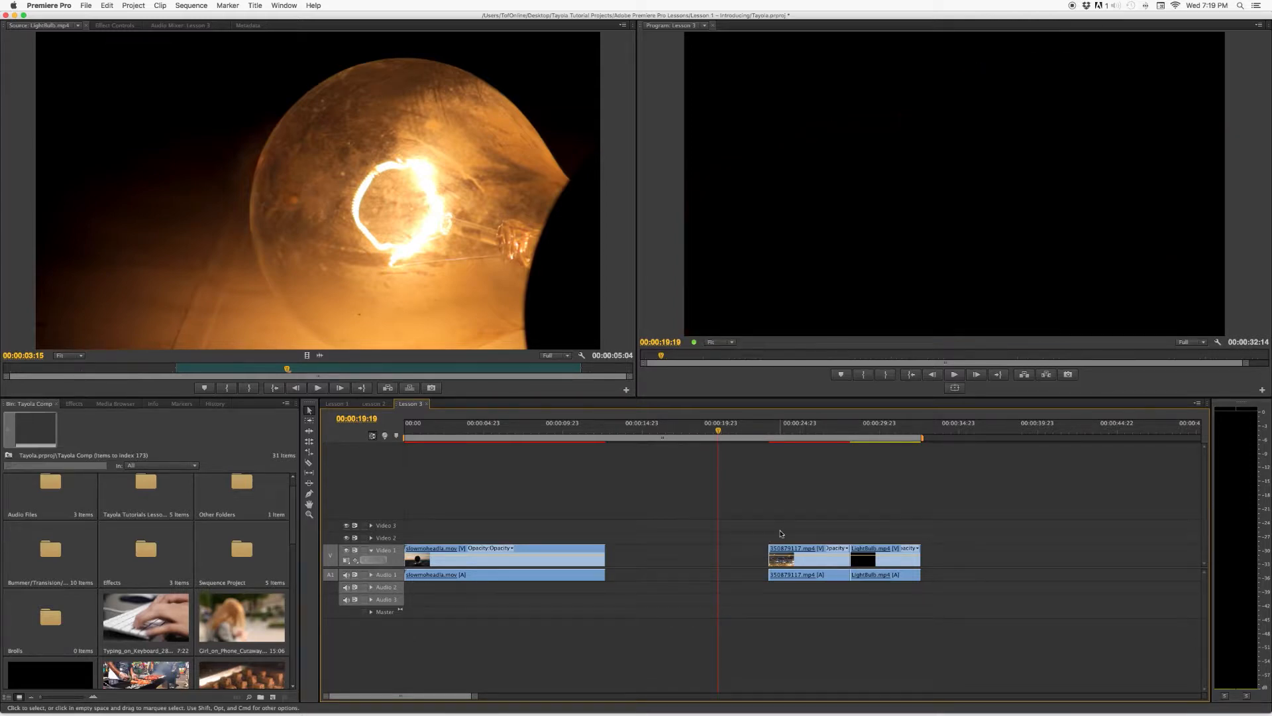
{"action": "key", "text": "super+z"}
{"action": "key", "text": "super+z"}
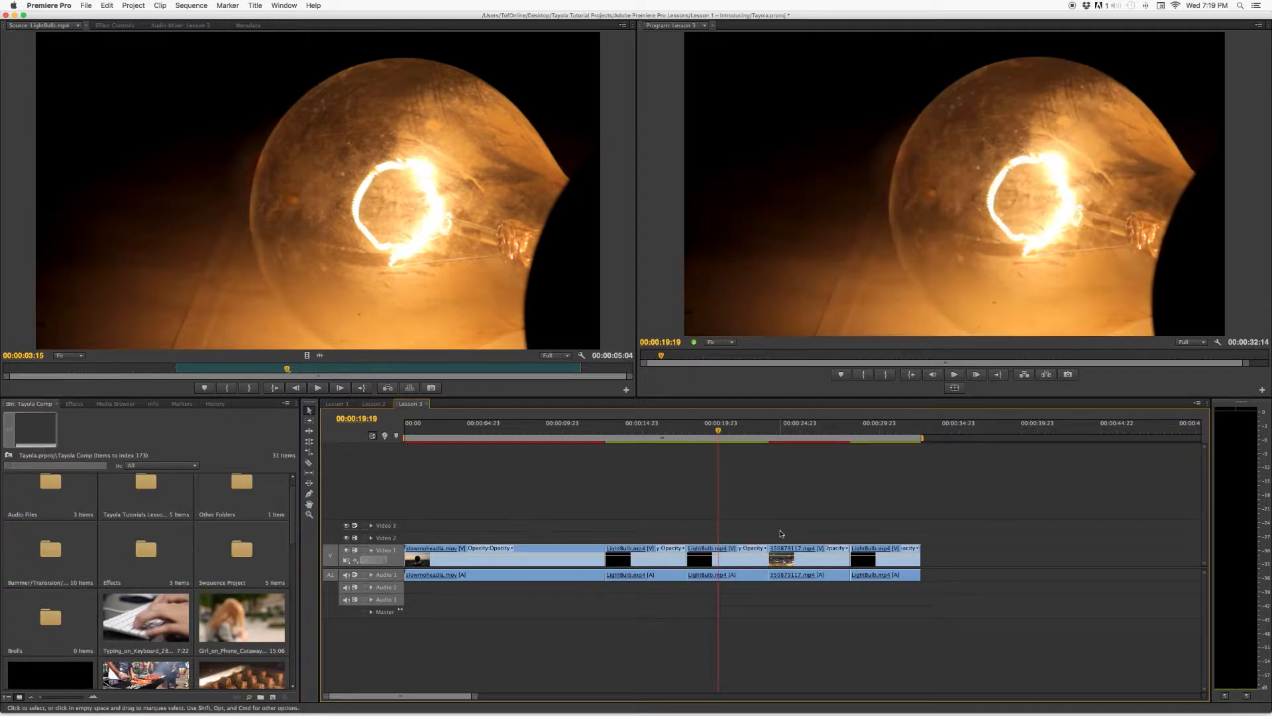
- Try deleting the first LightBulb.mp4 clip and closing its gap by moving the following clips earlier with the Track Select tool
{"action": "left_click", "coordinate": [637, 434]}
{"action": "left_click", "coordinate": [652, 568]}
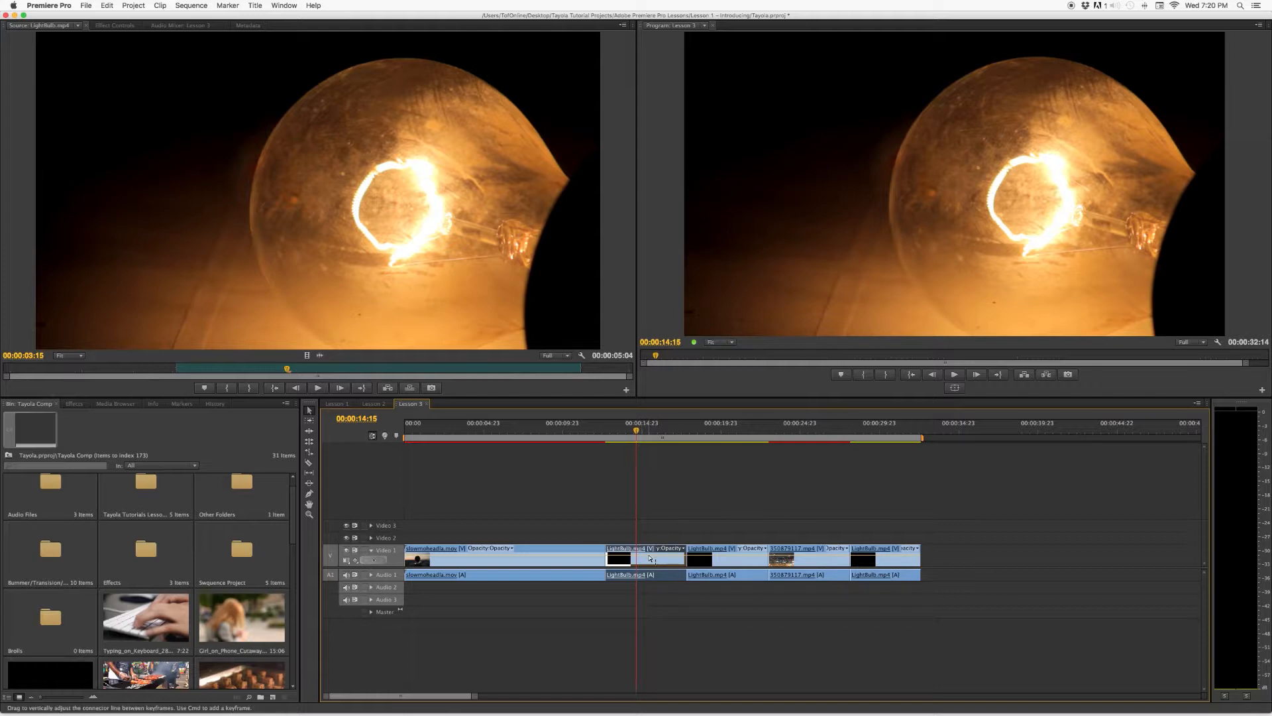
{"action": "key", "text": "Delete"}
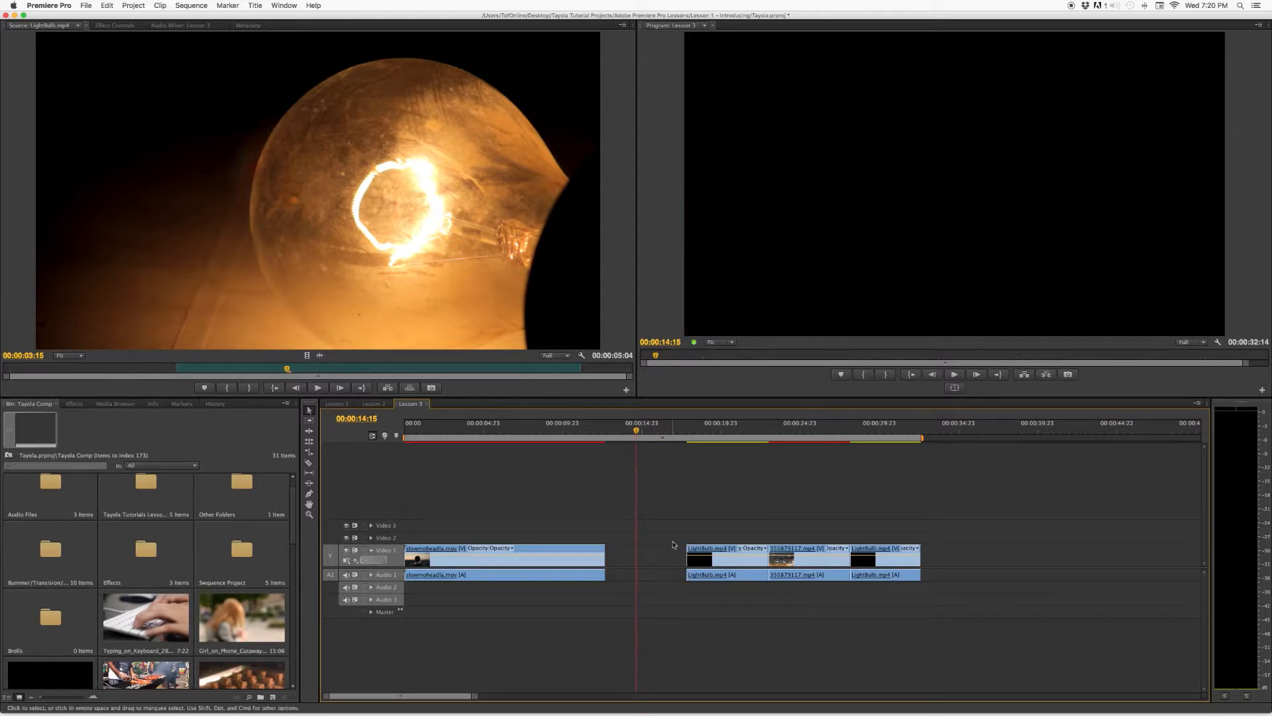
{"action": "left_click_drag", "start_coordinate": [686, 514], "coordinate": [921, 589]}
{"action": "key", "text": "a"}
{"action": "left_click_drag", "start_coordinate": [714, 556], "coordinate": [634, 565]}
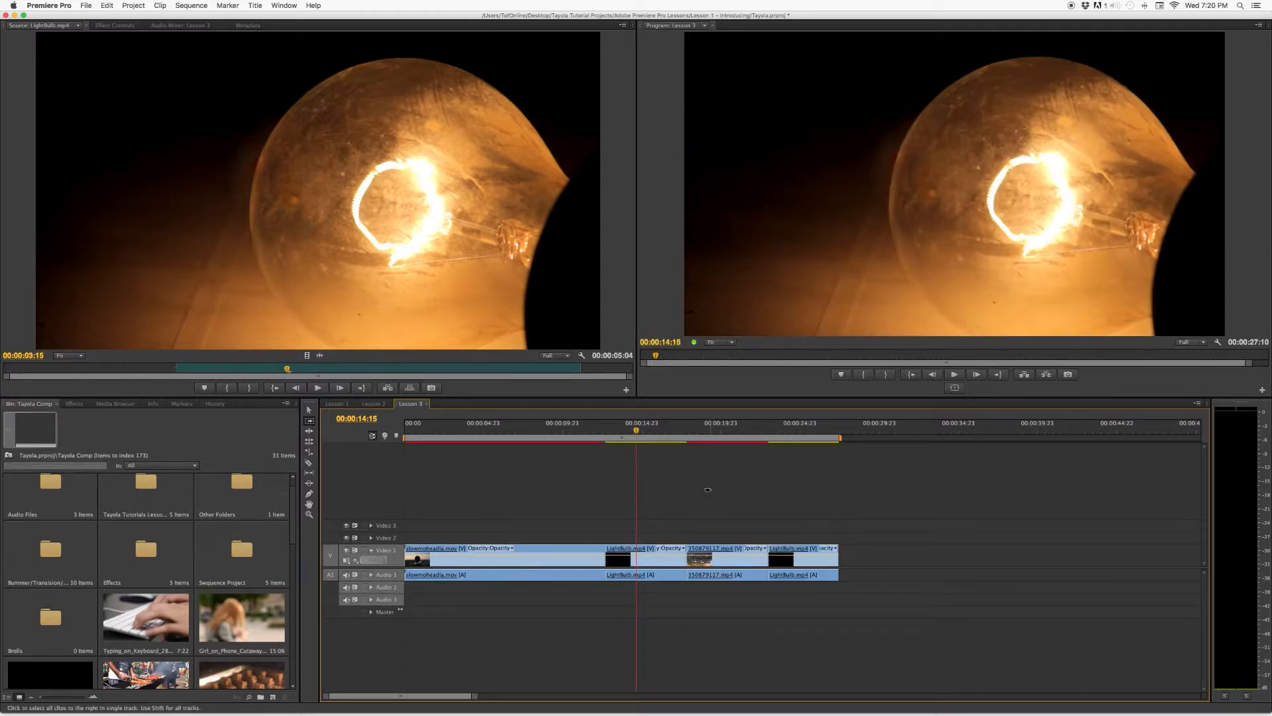
- Undo the clip move and the LightBulb.mp4 deletion, and return to the Selection tool
{"action": "key", "text": "super+z"}
{"action": "key", "text": "super+z"}
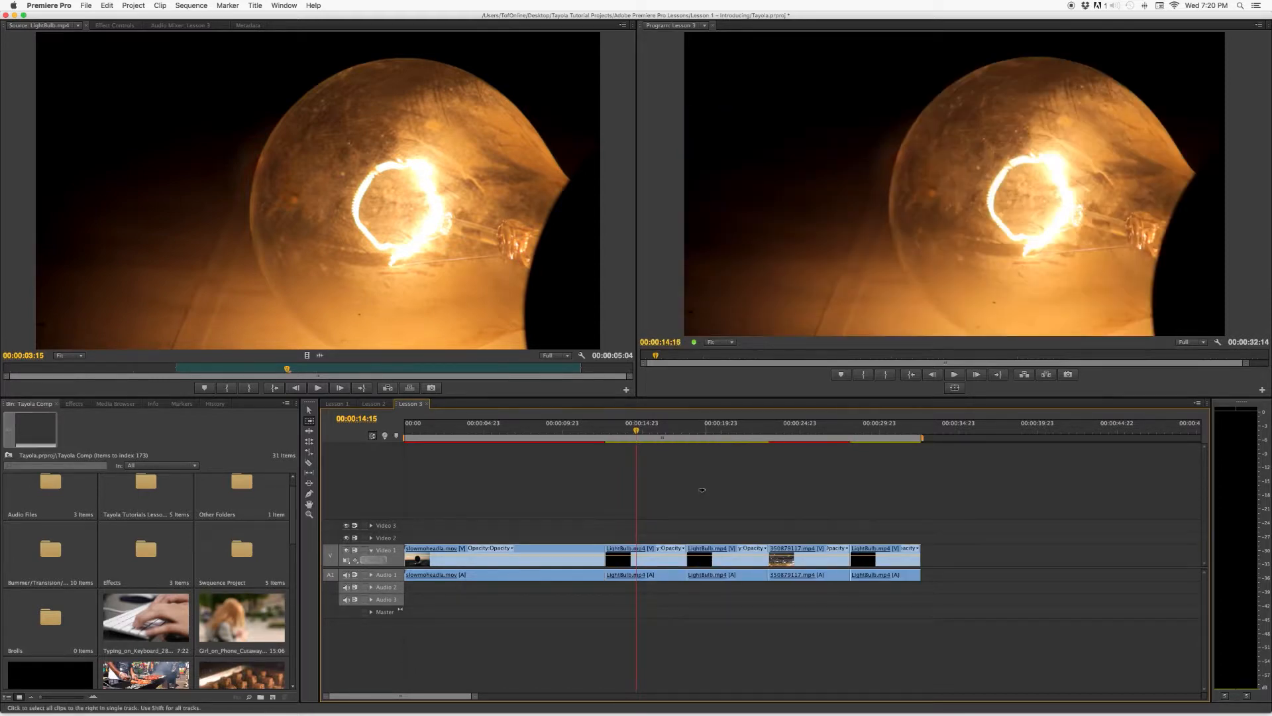
{"action": "key", "text": "v"}
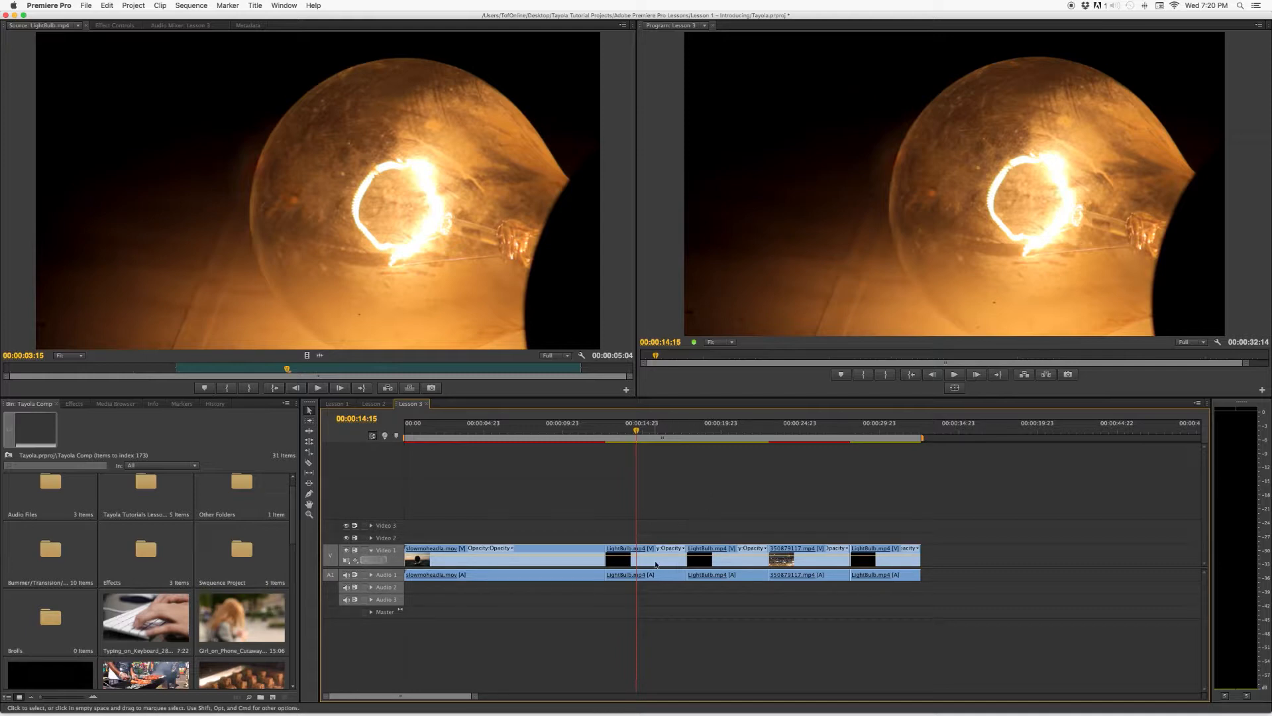
- Ripple delete the first LightBulb.mp4 clip, and undo the ripple delete
{"action": "left_click", "coordinate": [655, 565]}
{"action": "right_click", "coordinate": [656, 564]}
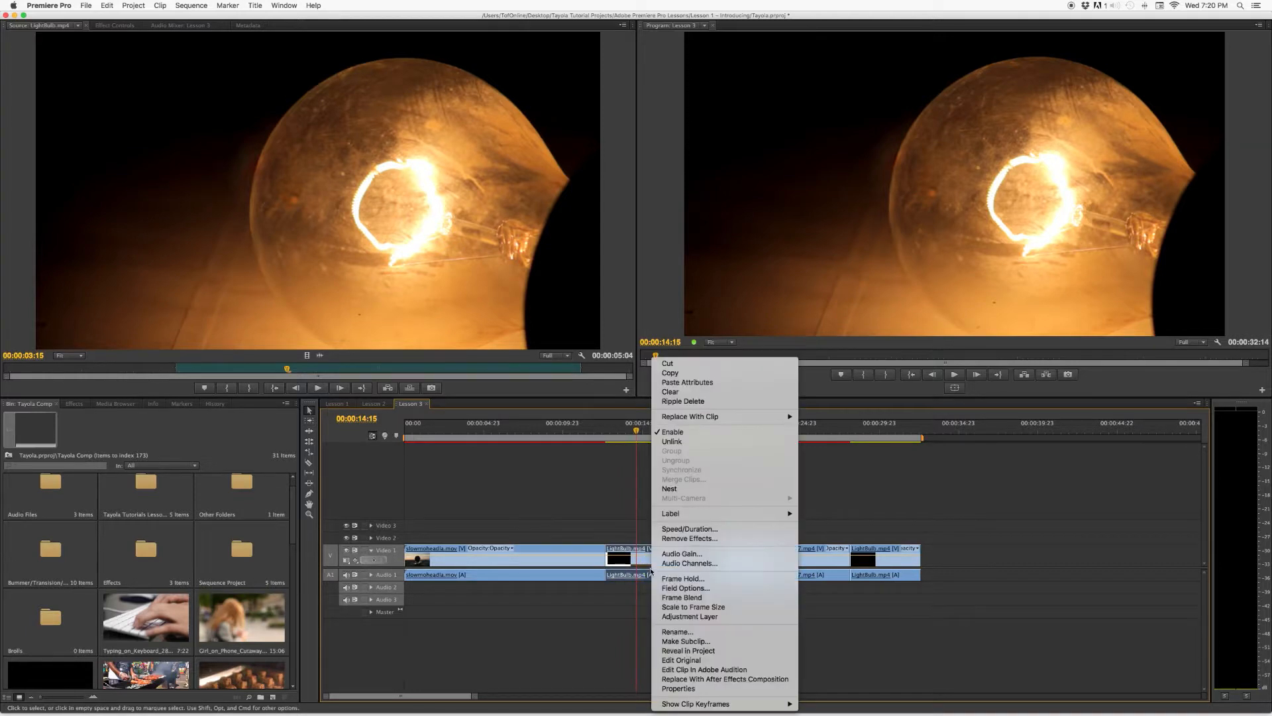
{"action": "left_click", "coordinate": [712, 402]}
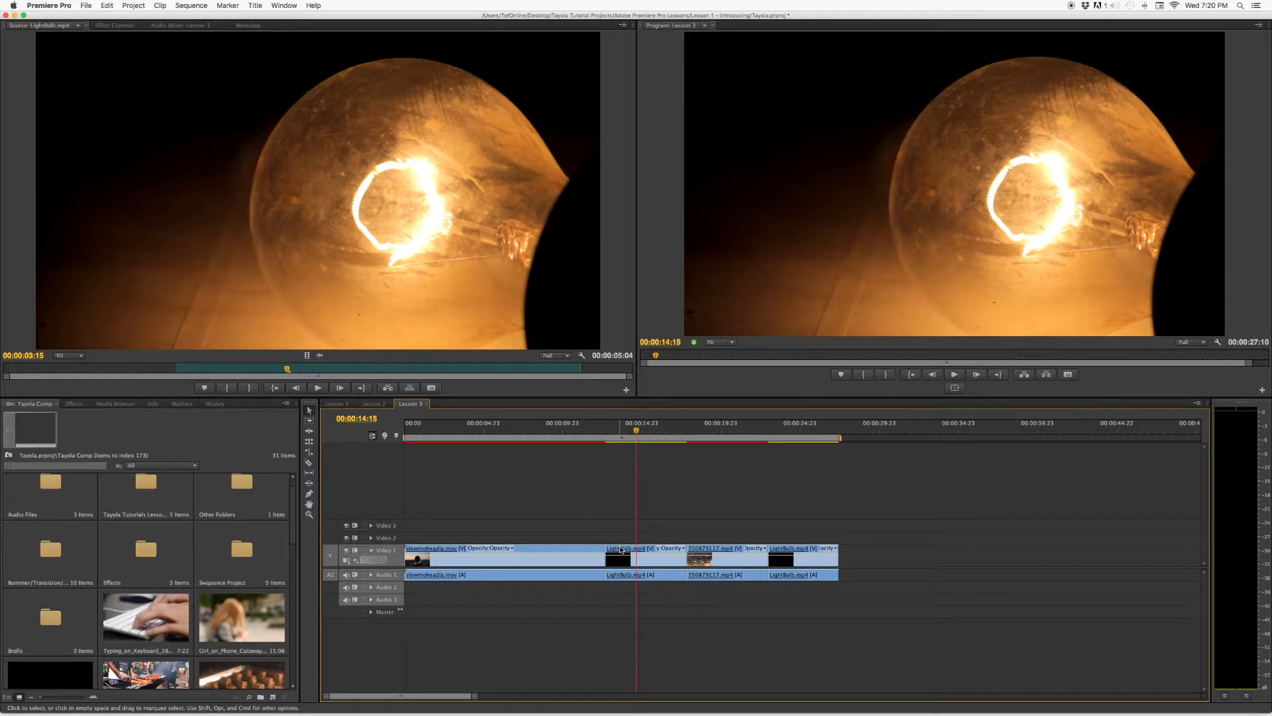
{"action": "key", "text": "super+z"}
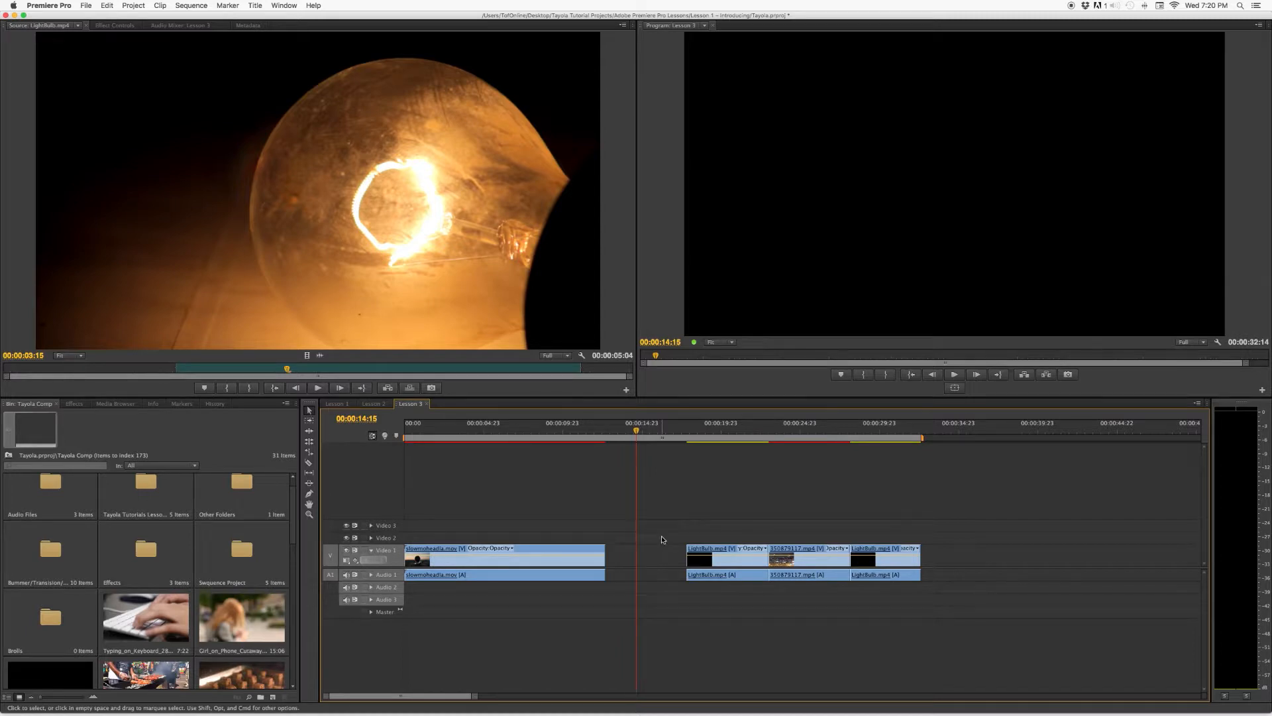
- Try filling the gap after slowmoheadla.mov by shifting the three following clips 00:00:05:04 earlier with the Track Select tool
{"action": "left_click_drag", "start_coordinate": [766, 533], "coordinate": [993, 585]}
{"action": "left_click", "coordinate": [780, 536]}
{"action": "key", "text": "a"}
{"action": "left_click_drag", "start_coordinate": [701, 556], "coordinate": [623, 561]}
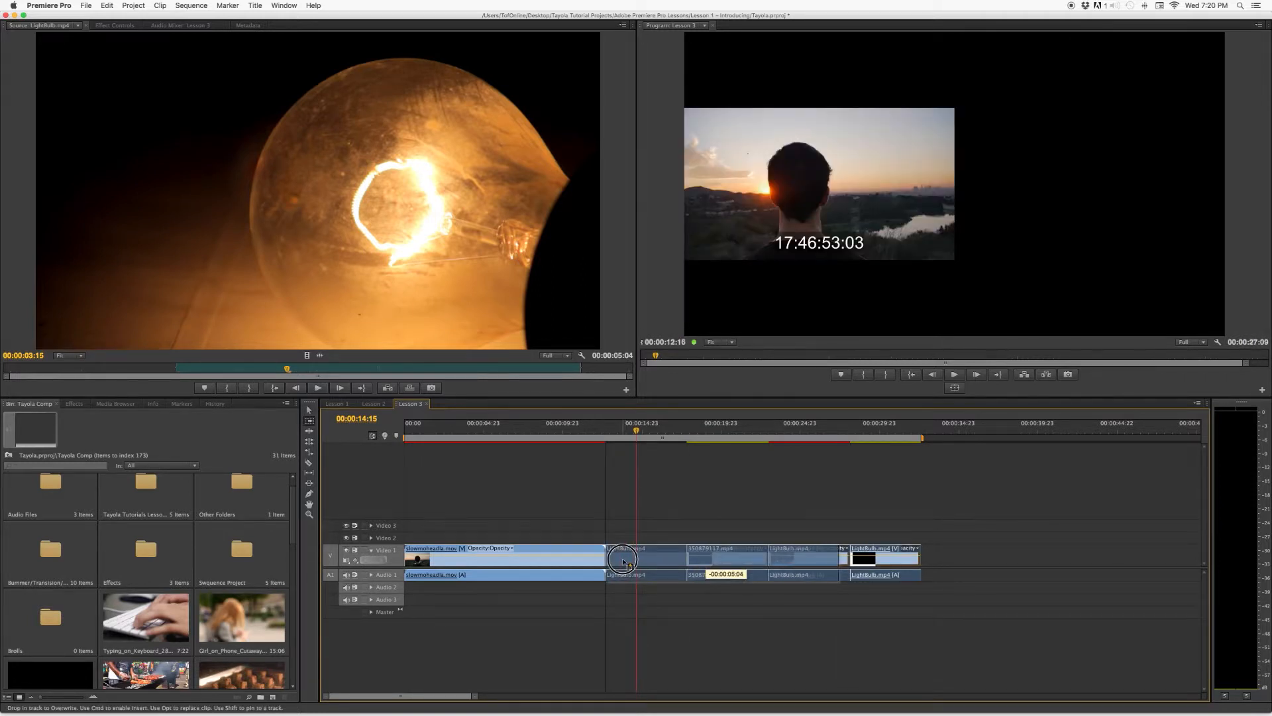
{"action": "left_click_drag", "start_coordinate": [623, 560], "coordinate": [622, 560]}
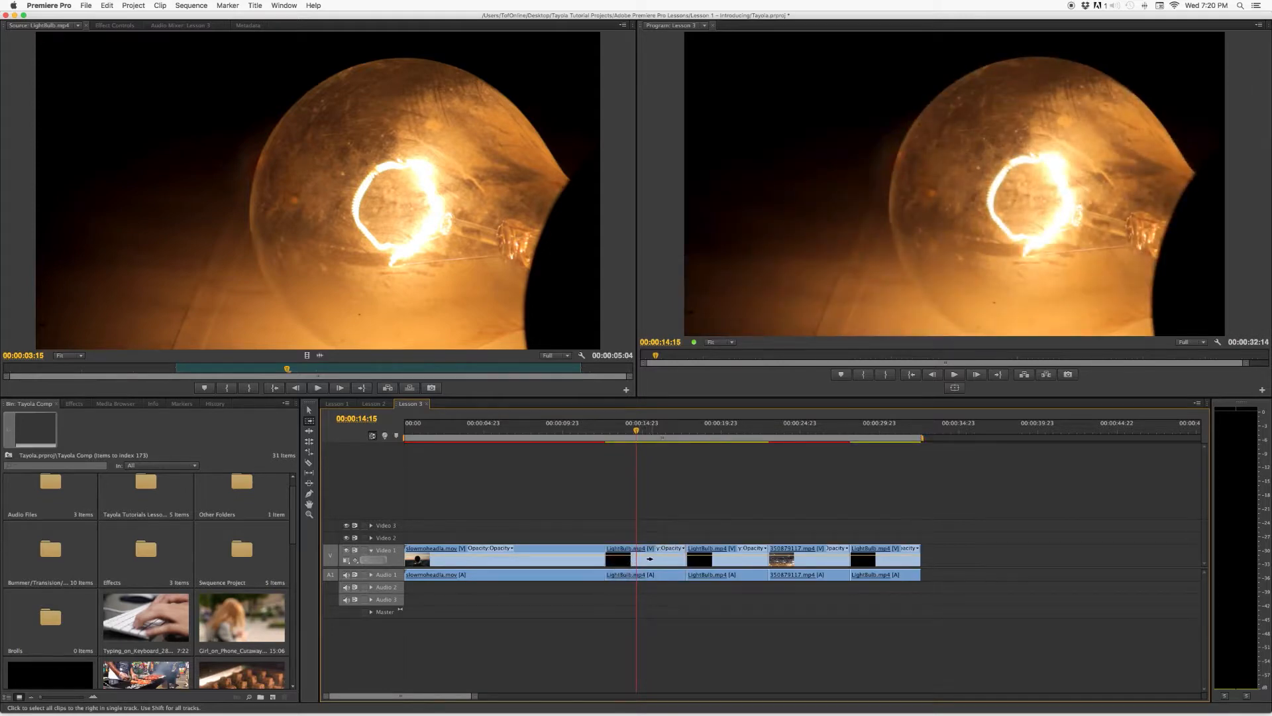
- Ripple delete the first LightBulb.mp4 clip using the Selection tool, and move the playhead to 00:00:12:03
{"action": "key", "text": "v"}
{"action": "right_click", "coordinate": [644, 560]}
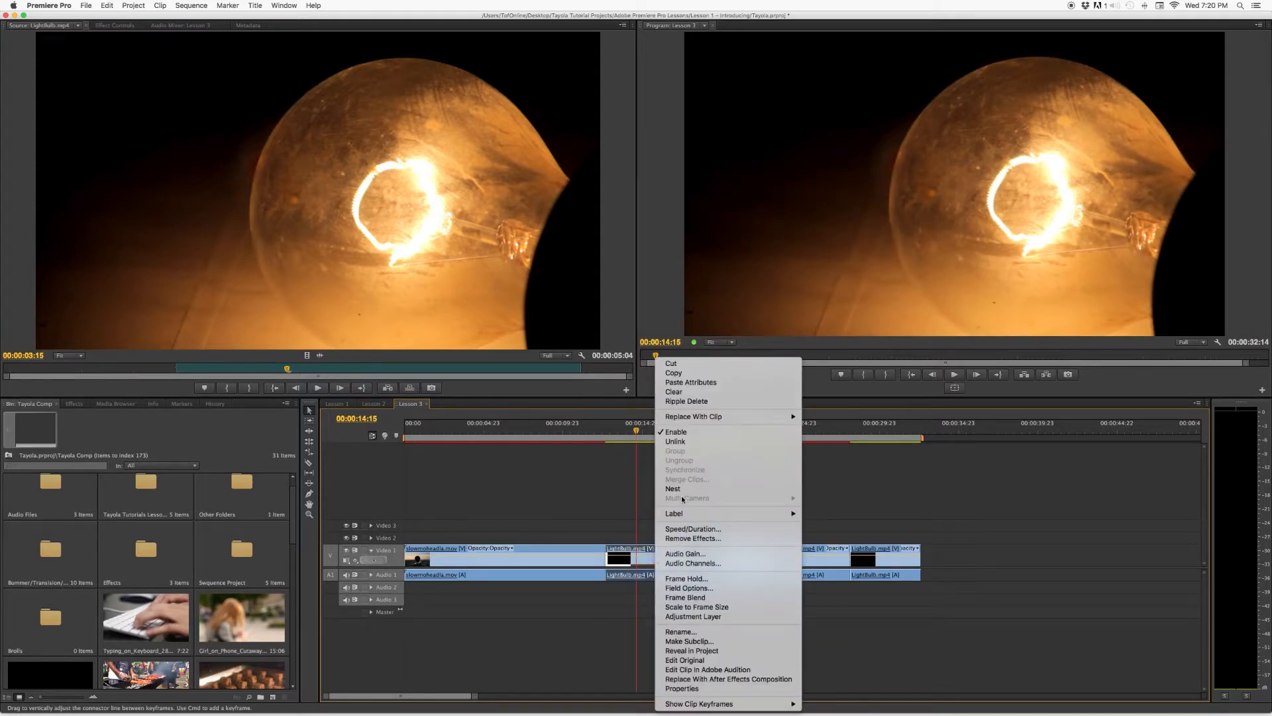
{"action": "left_click", "coordinate": [703, 401]}
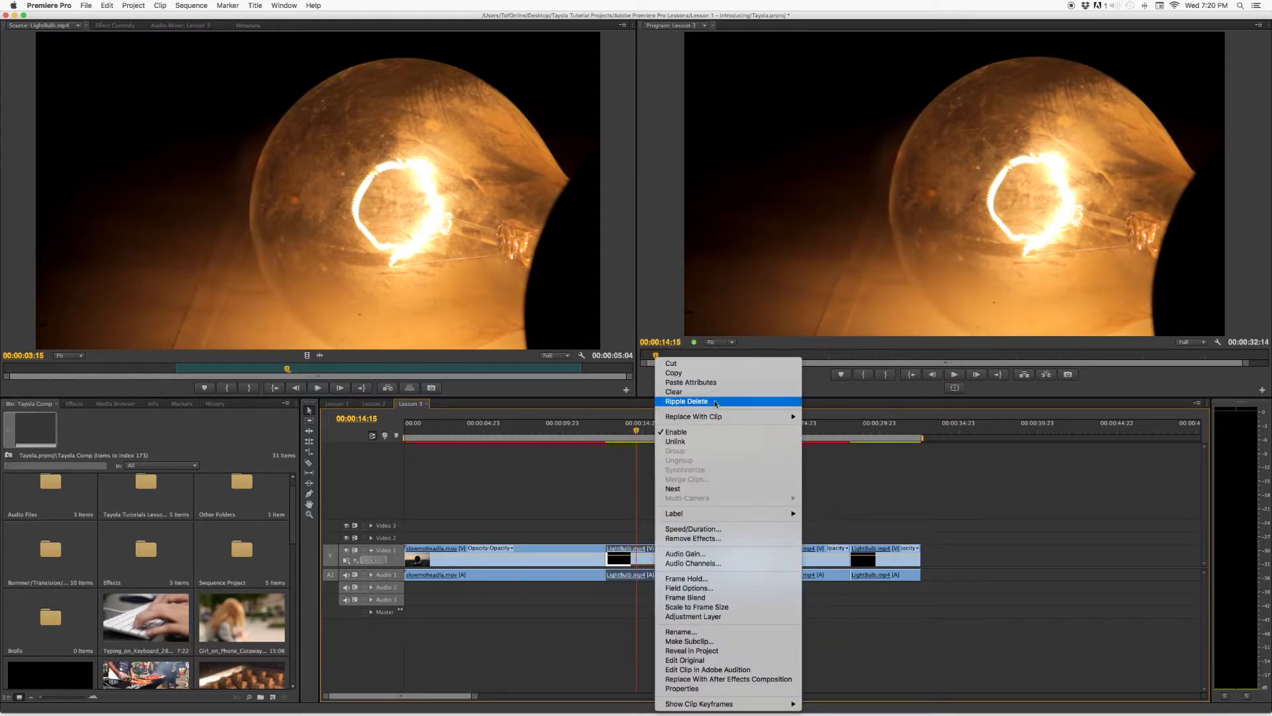
{"action": "left_click", "coordinate": [598, 436]}
{"action": "mouse_move", "coordinate": [598, 436]}
{"action": "left_mouse_down"}
{"action": "mouse_move", "coordinate": [647, 436]}
{"action": "mouse_move", "coordinate": [577, 436]}
{"action": "mouse_move", "coordinate": [669, 445]}
{"action": "mouse_move", "coordinate": [596, 443]}
{"action": "left_mouse_up"}
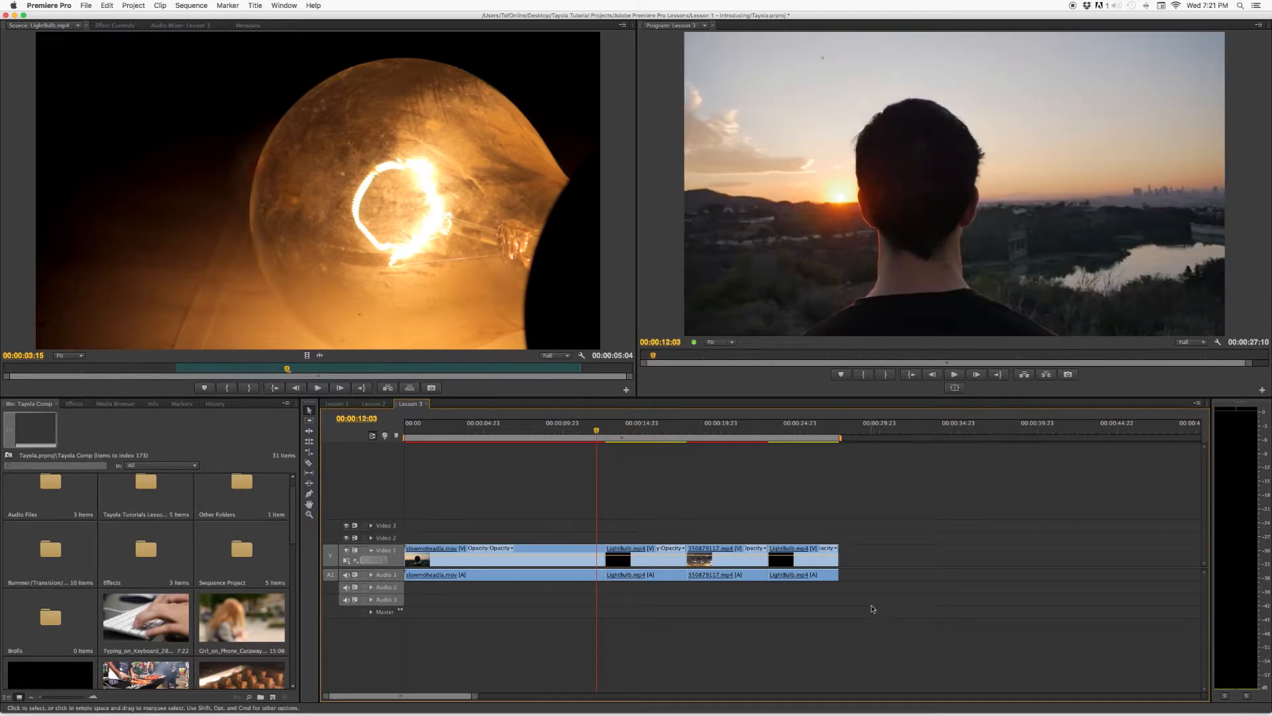
- Delete the last LightBulb.mp4 clip at the end of the sequence, with the playhead at 00:00:25:00
{"action": "left_click_drag", "start_coordinate": [768, 429], "coordinate": [801, 429]}
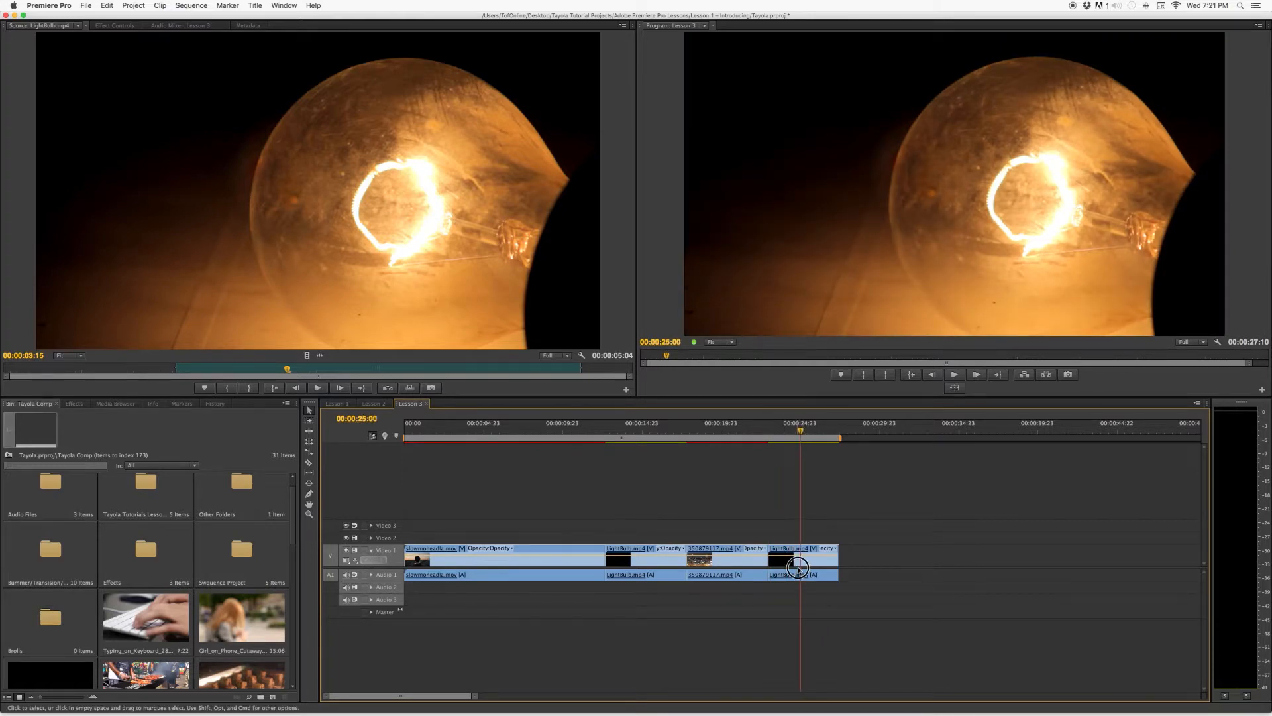
{"action": "left_click", "coordinate": [814, 565]}
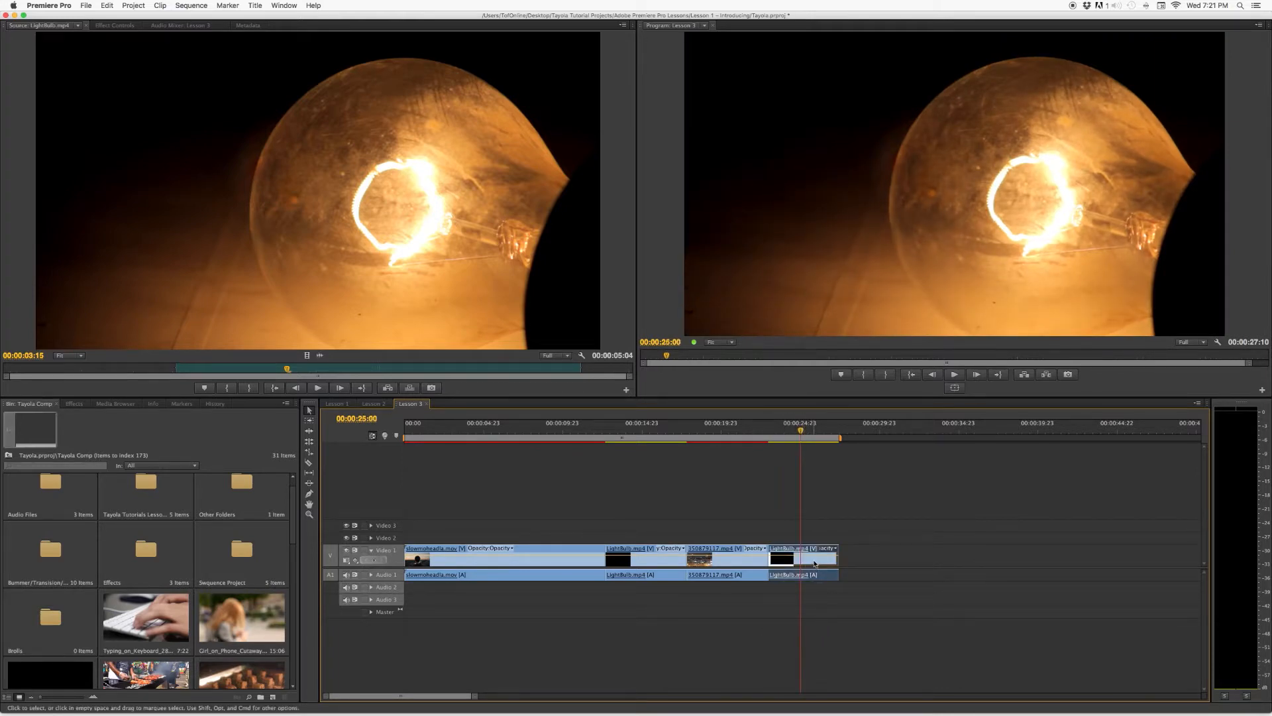
{"action": "key", "text": "Delete"}
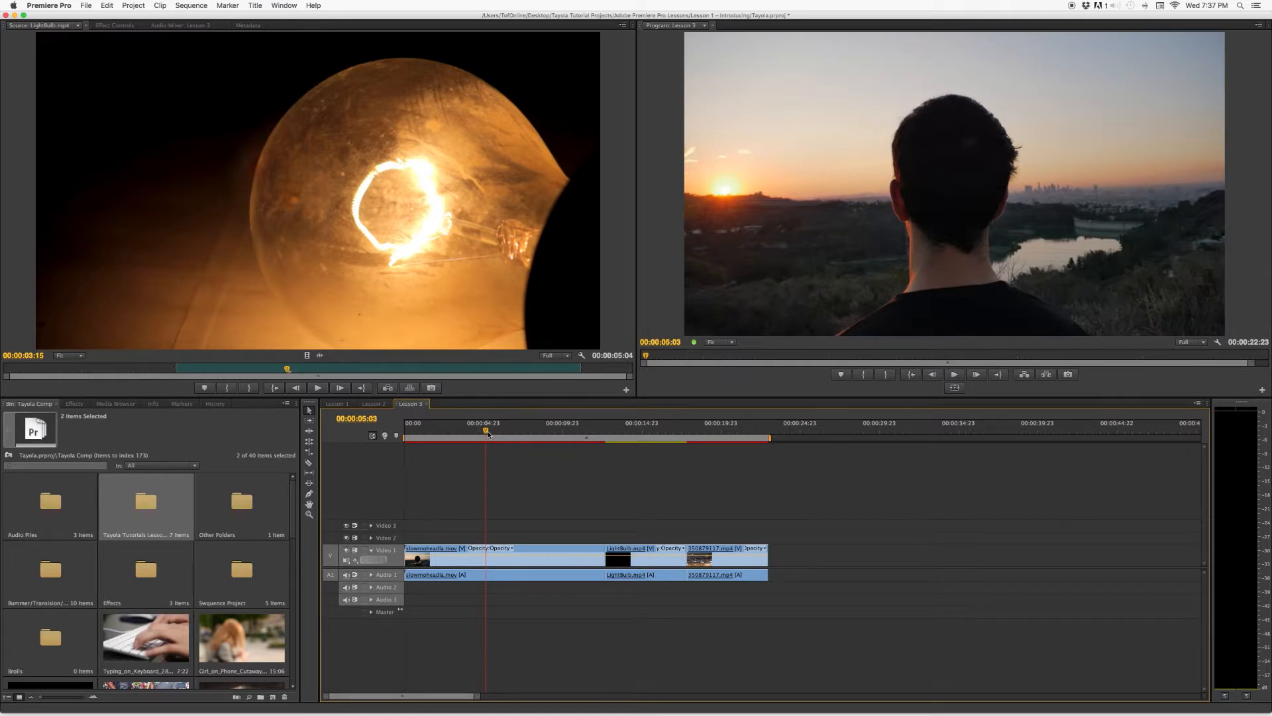
- Split slowmoheadla.mov at 00:00:06:15 with the Razor tool
{"action": "left_click_drag", "start_coordinate": [485, 430], "coordinate": [495, 437]}
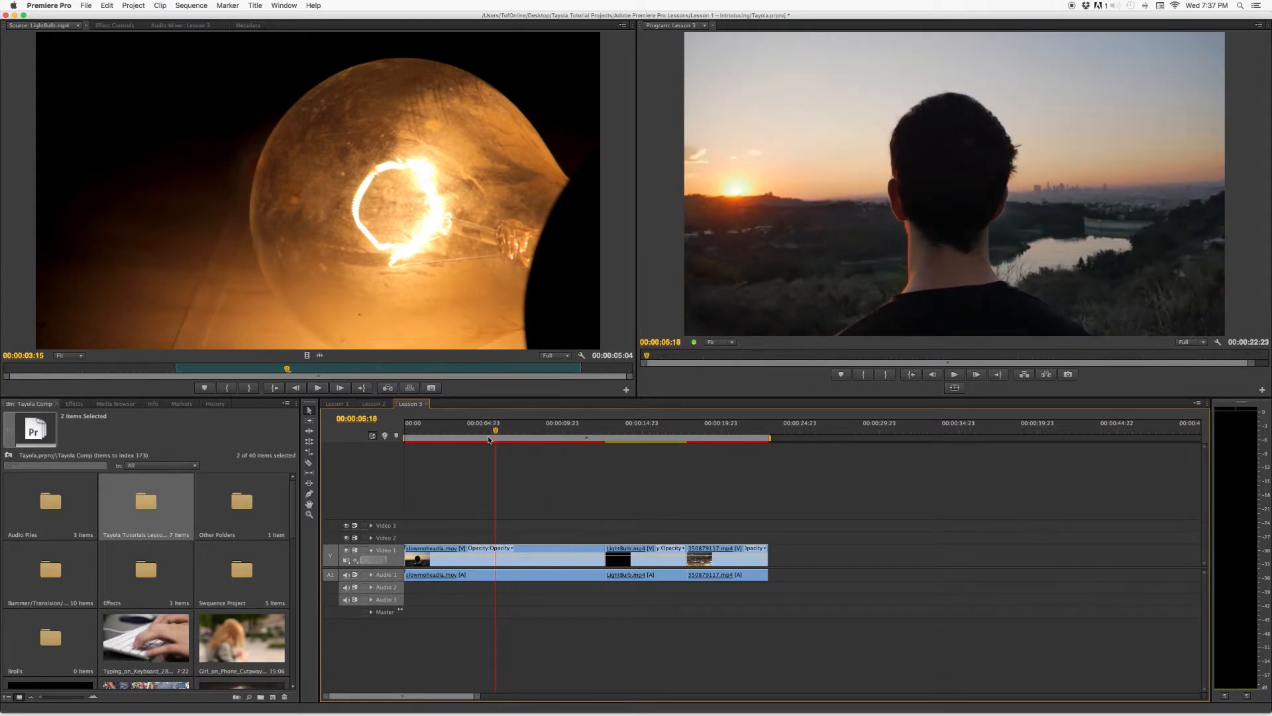
{"action": "left_click", "coordinate": [309, 465]}
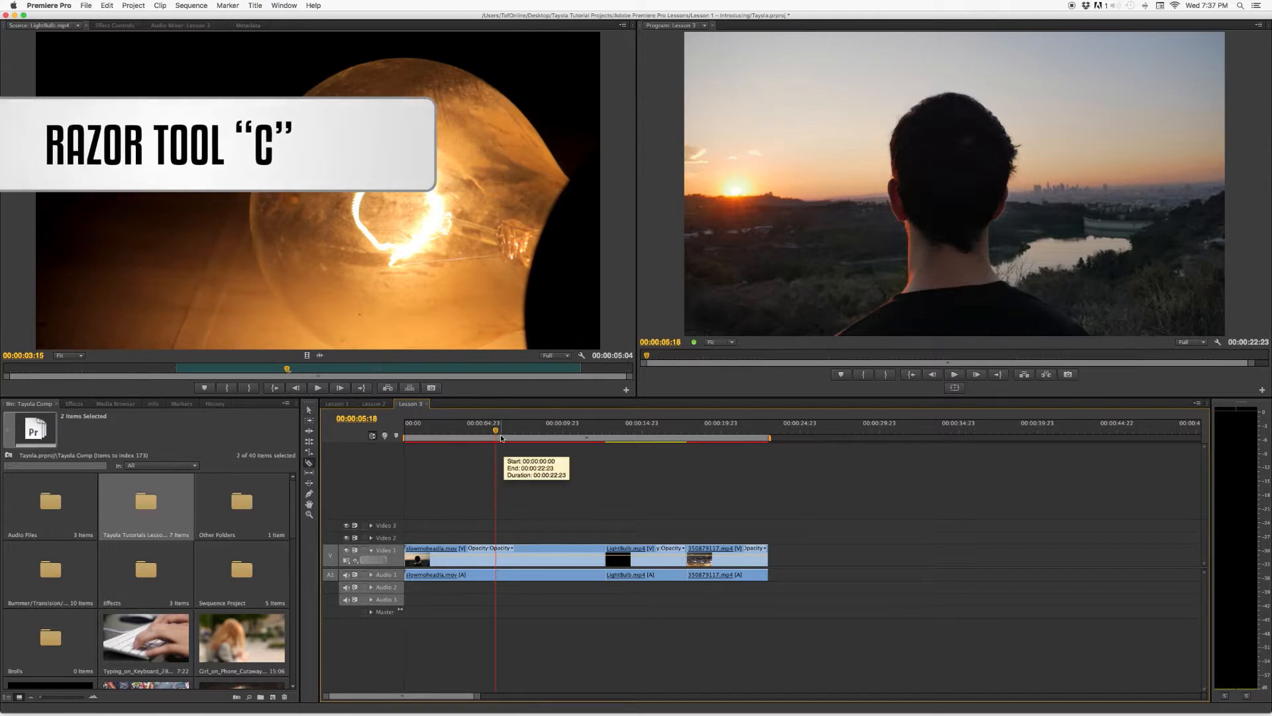
{"action": "left_click", "coordinate": [541, 440]}
{"action": "left_click_drag", "start_coordinate": [540, 440], "coordinate": [509, 483]}
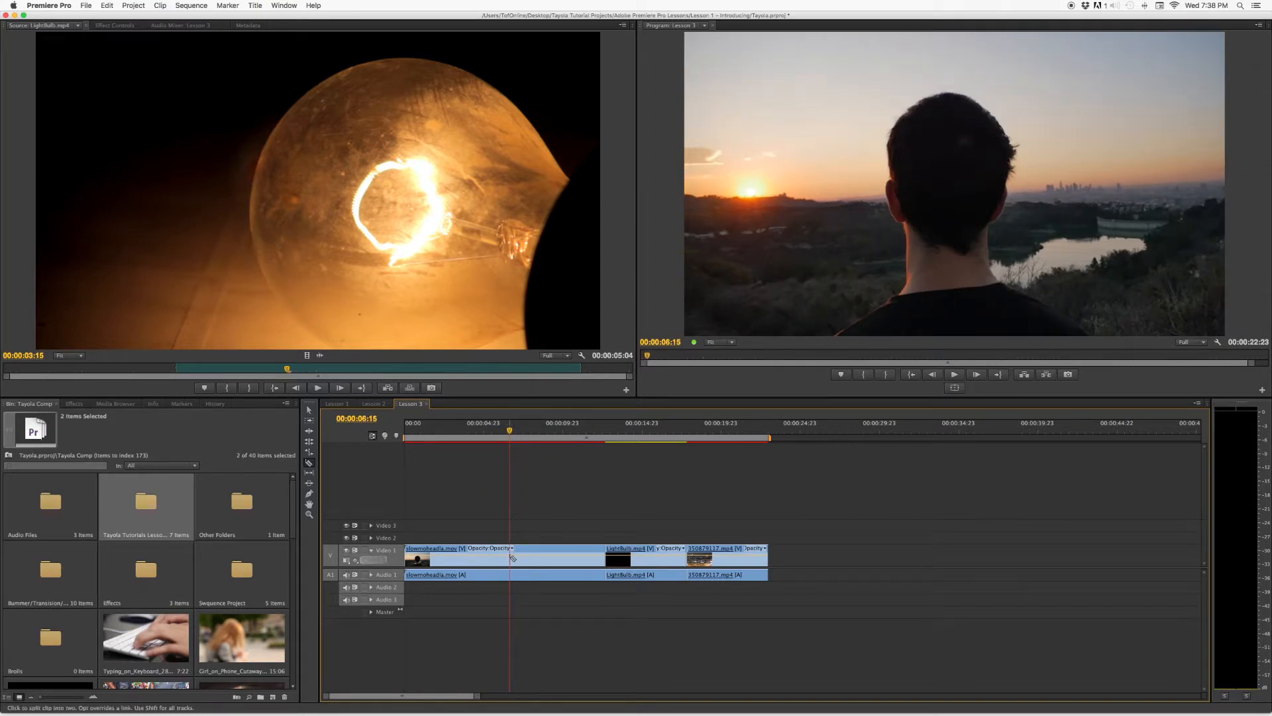
{"action": "left_click", "coordinate": [511, 559]}
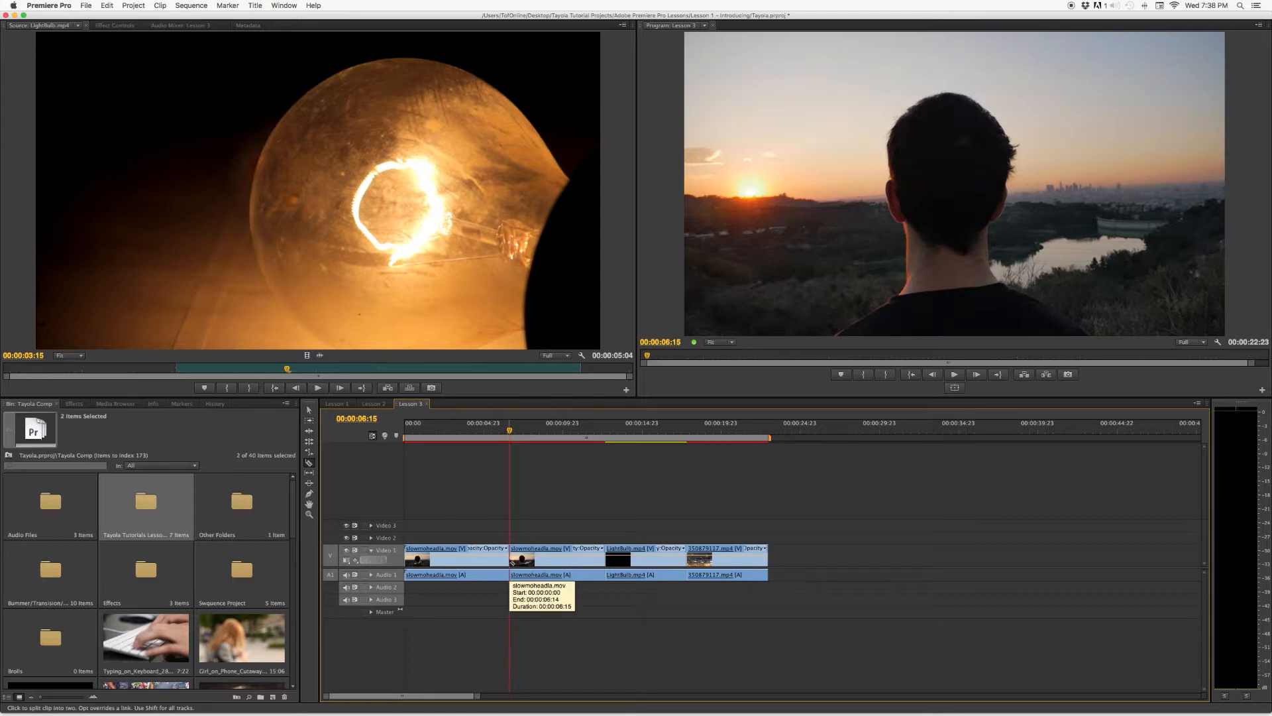
- Scrub across the split to 00:00:09:13 and select the first piece of slowmoheadla.mov
{"action": "left_click_drag", "start_coordinate": [509, 430], "coordinate": [490, 436]}
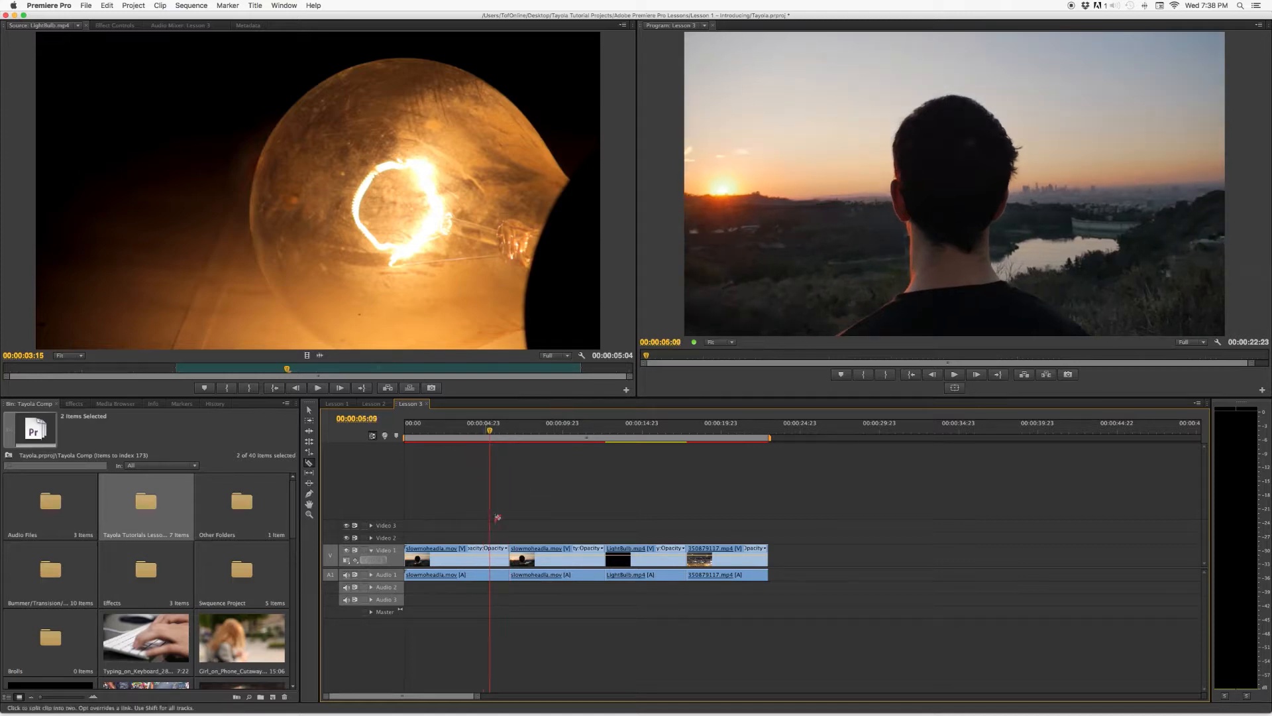
{"action": "left_click", "coordinate": [553, 440]}
{"action": "mouse_move", "coordinate": [552, 439]}
{"action": "left_mouse_down"}
{"action": "mouse_move", "coordinate": [497, 448]}
{"action": "mouse_move", "coordinate": [556, 448]}
{"action": "left_mouse_up"}
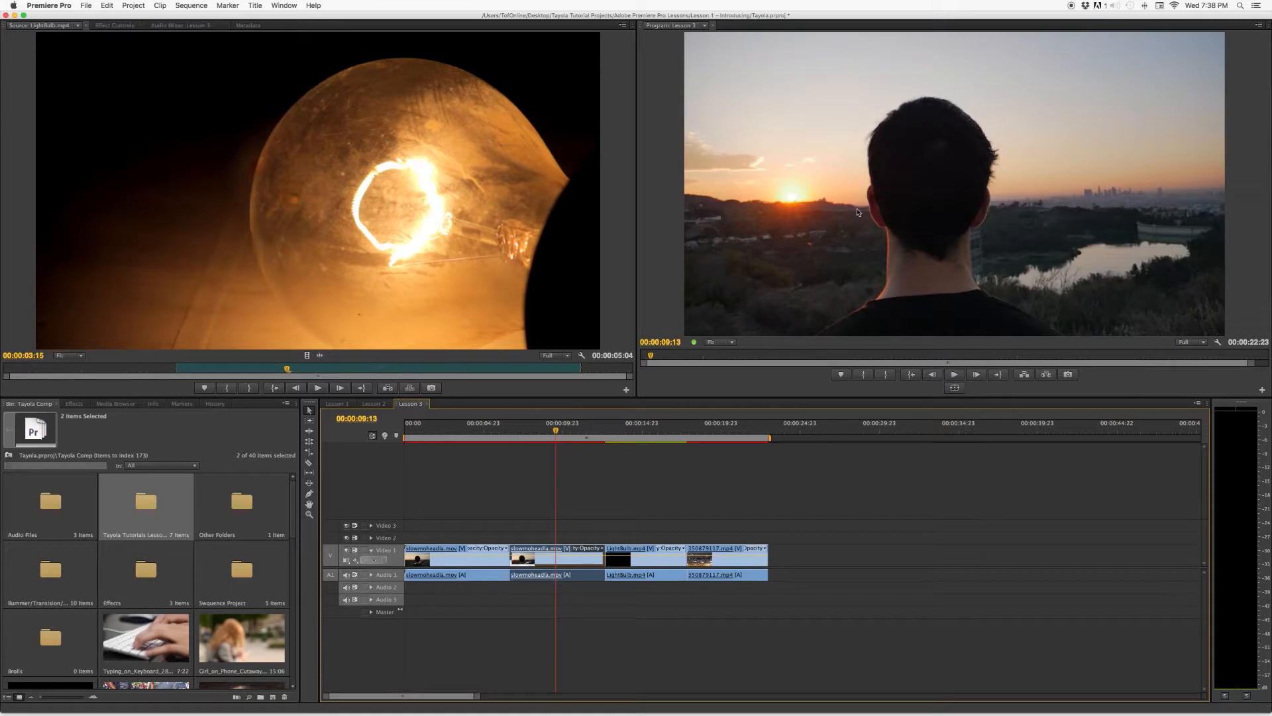
{"action": "left_click", "coordinate": [542, 505]}
{"action": "left_click", "coordinate": [486, 561]}
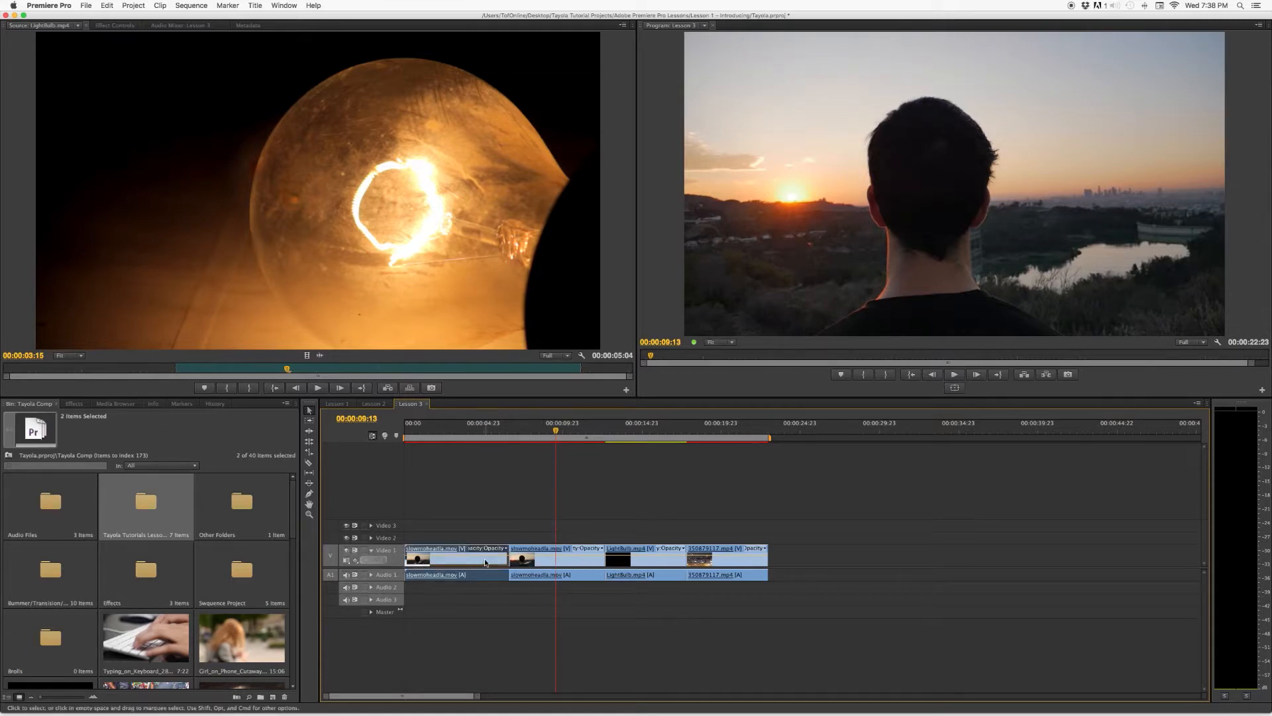
- Try trimming the start of the second slowmoheadla.mov piece to 00:00:09:13, and select the gap between the two pieces
{"action": "left_click_drag", "start_coordinate": [514, 550], "coordinate": [556, 553]}
{"action": "left_click", "coordinate": [520, 554]}
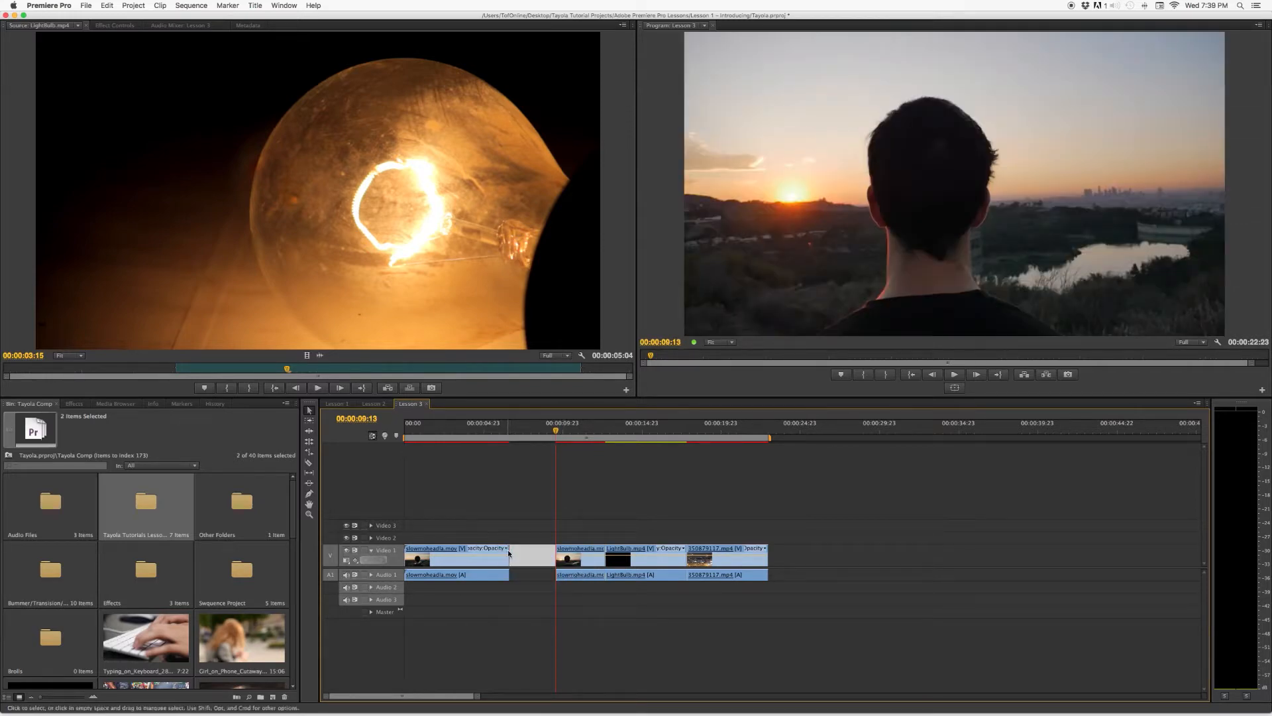
{"action": "right_click", "coordinate": [517, 554]}
{"action": "key", "text": "Escape"}
- Try extending the end of the first slowmoheadla.mov piece to 00:00:09:13 to fill the gap
{"action": "left_click", "coordinate": [509, 548]}
{"action": "left_click_drag", "start_coordinate": [508, 548], "coordinate": [556, 549]}
{"action": "left_click", "coordinate": [582, 561]}
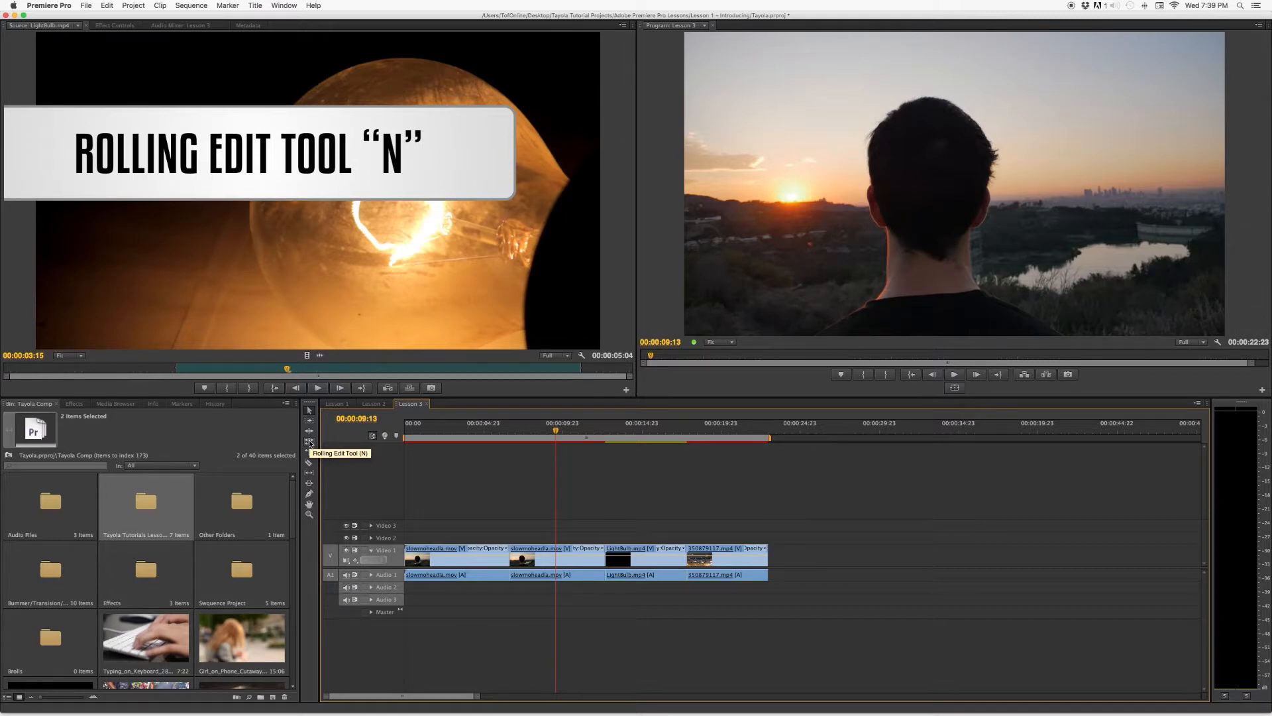
- Roll the cut between the two slowmoheadla.mov pieces to the playhead at 00:00:09:13 with the Rolling Edit tool, and scrub across it
{"action": "key", "text": "n"}
{"action": "left_click_drag", "start_coordinate": [511, 553], "coordinate": [554, 547]}
{"action": "left_click_drag", "start_coordinate": [523, 436], "coordinate": [570, 436]}
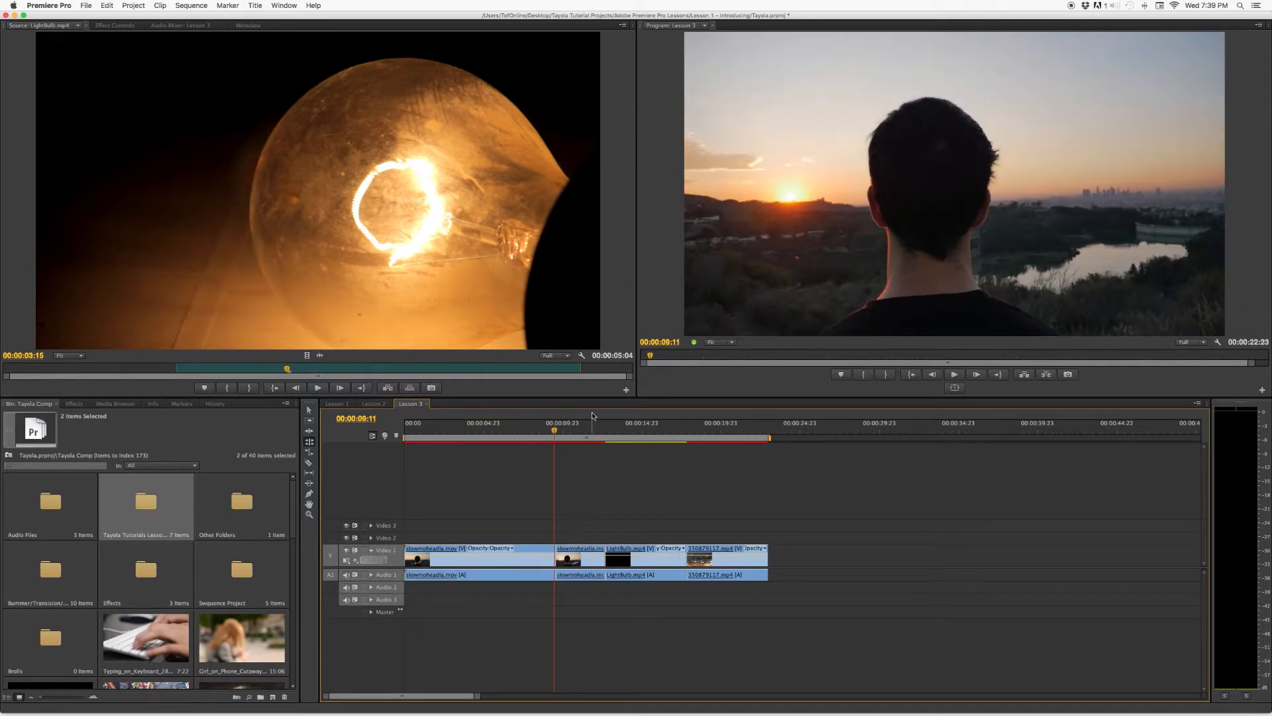
- Ripple delete the second slowmoheadla.mov piece, and scrub the sequence to 00:00:11:03
{"action": "key", "text": "v"}
{"action": "left_click", "coordinate": [577, 555]}
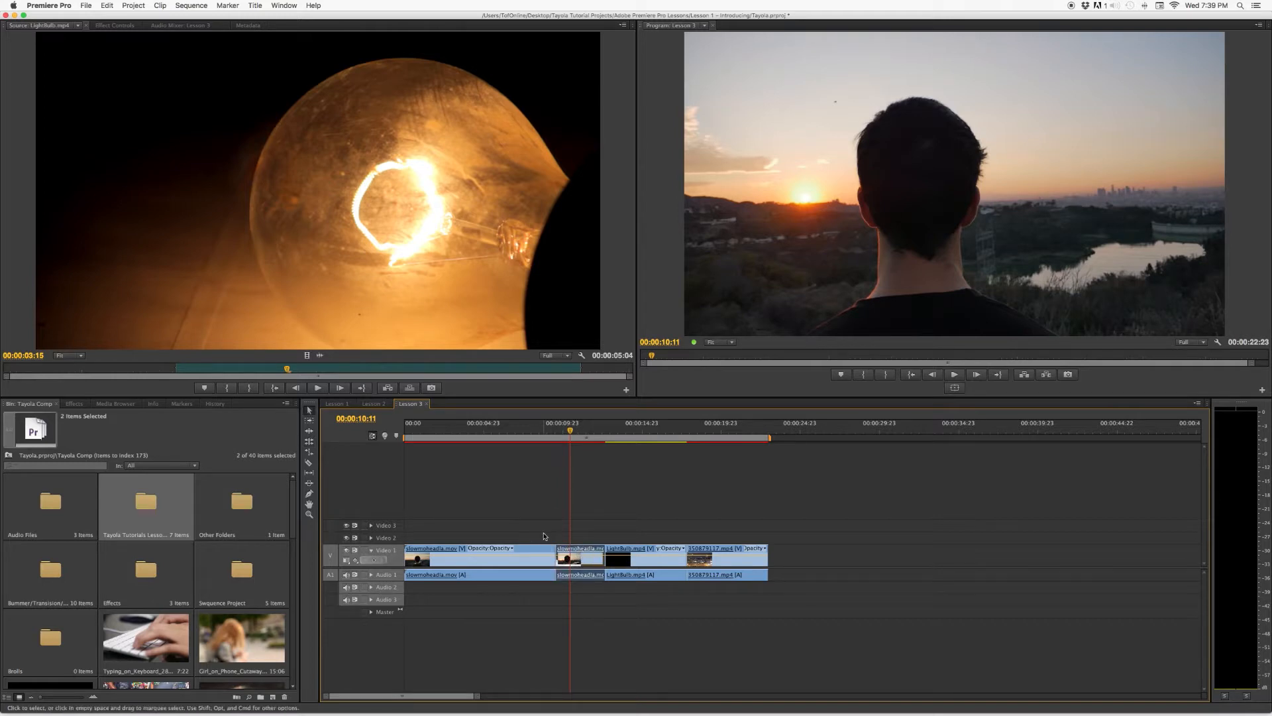
{"action": "right_click", "coordinate": [590, 555]}
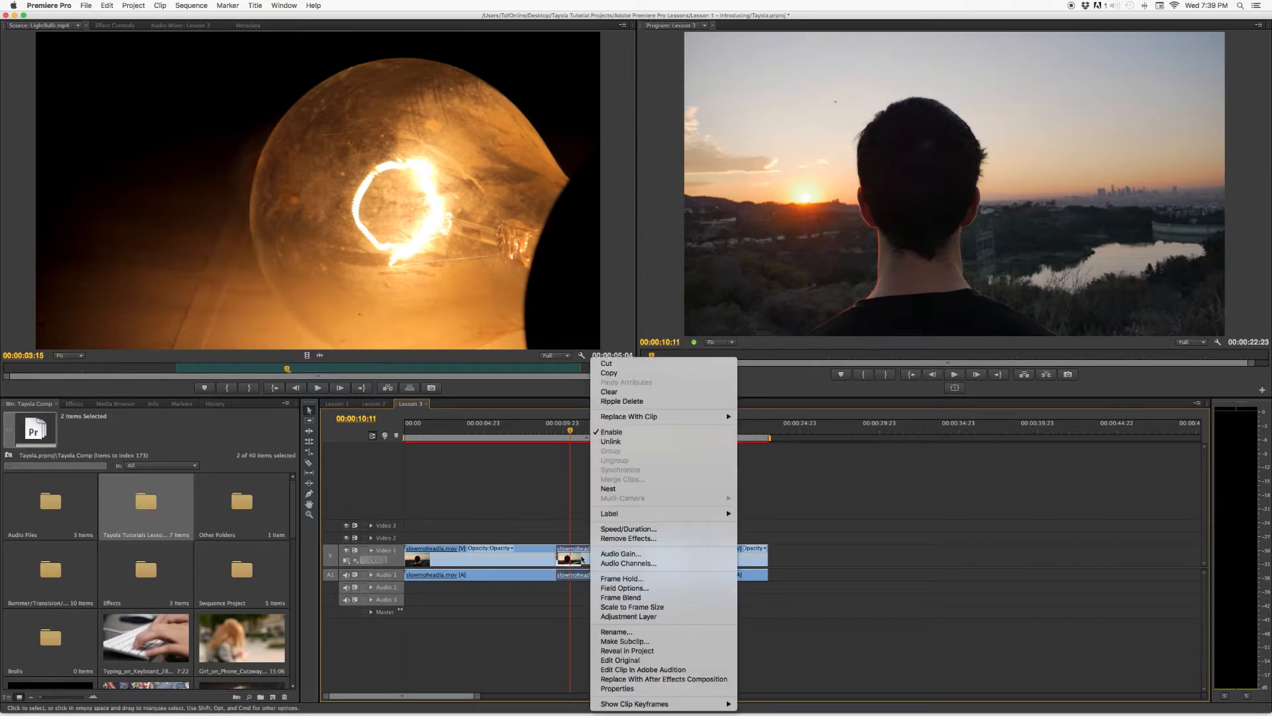
{"action": "left_click", "coordinate": [649, 402]}
{"action": "left_click_drag", "start_coordinate": [563, 437], "coordinate": [528, 432]}
{"action": "left_click_drag", "start_coordinate": [540, 430], "coordinate": [622, 428]}
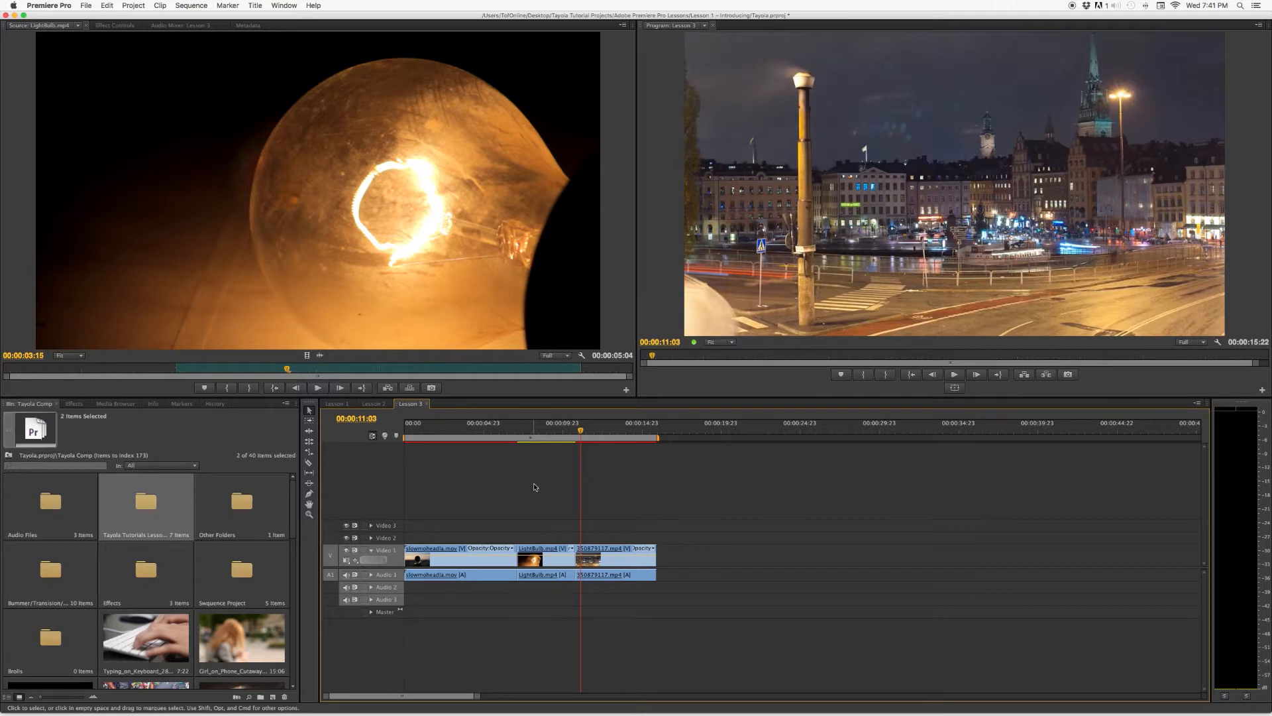
- Zoom the timeline in around the playhead, back out past the full sequence, and adjust the visible time range again
{"action": "key", "text": "equal"}
{"action": "key", "text": "equal"}
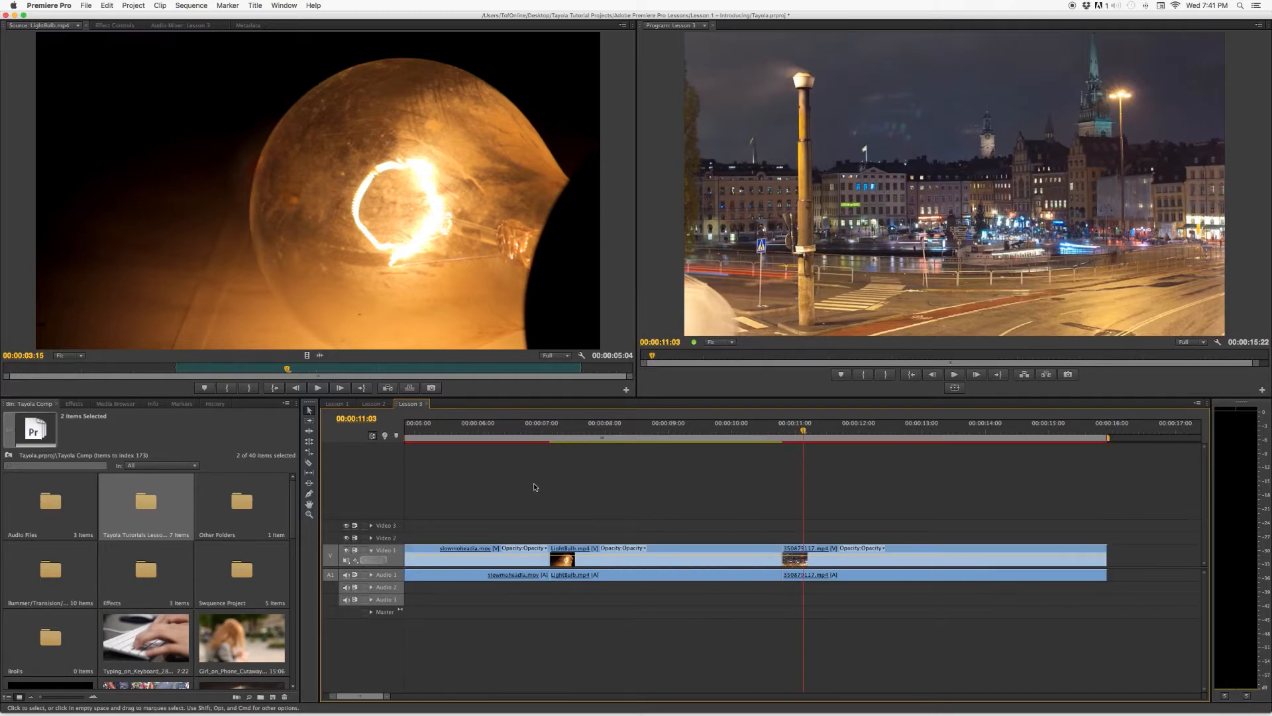
{"action": "key", "text": "minus"}
{"action": "key", "text": "minus"}
{"action": "key", "text": "minus"}
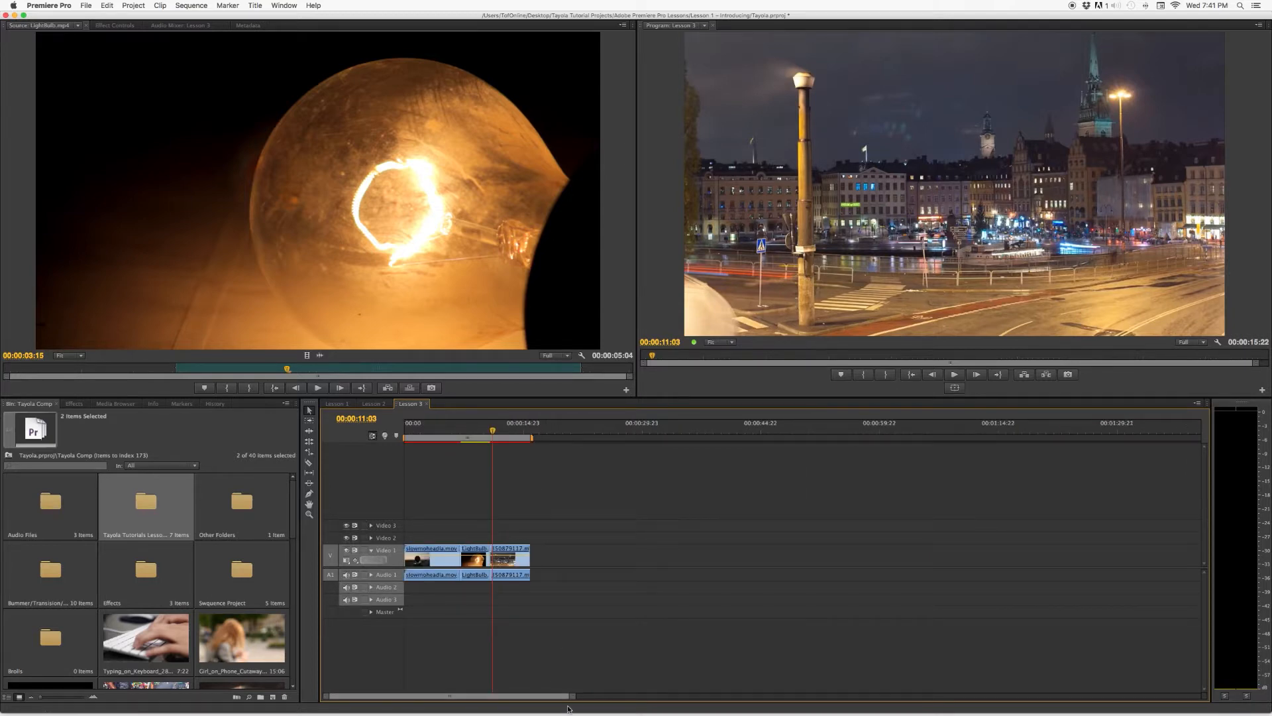
{"action": "left_click_drag", "start_coordinate": [574, 699], "coordinate": [692, 685]}
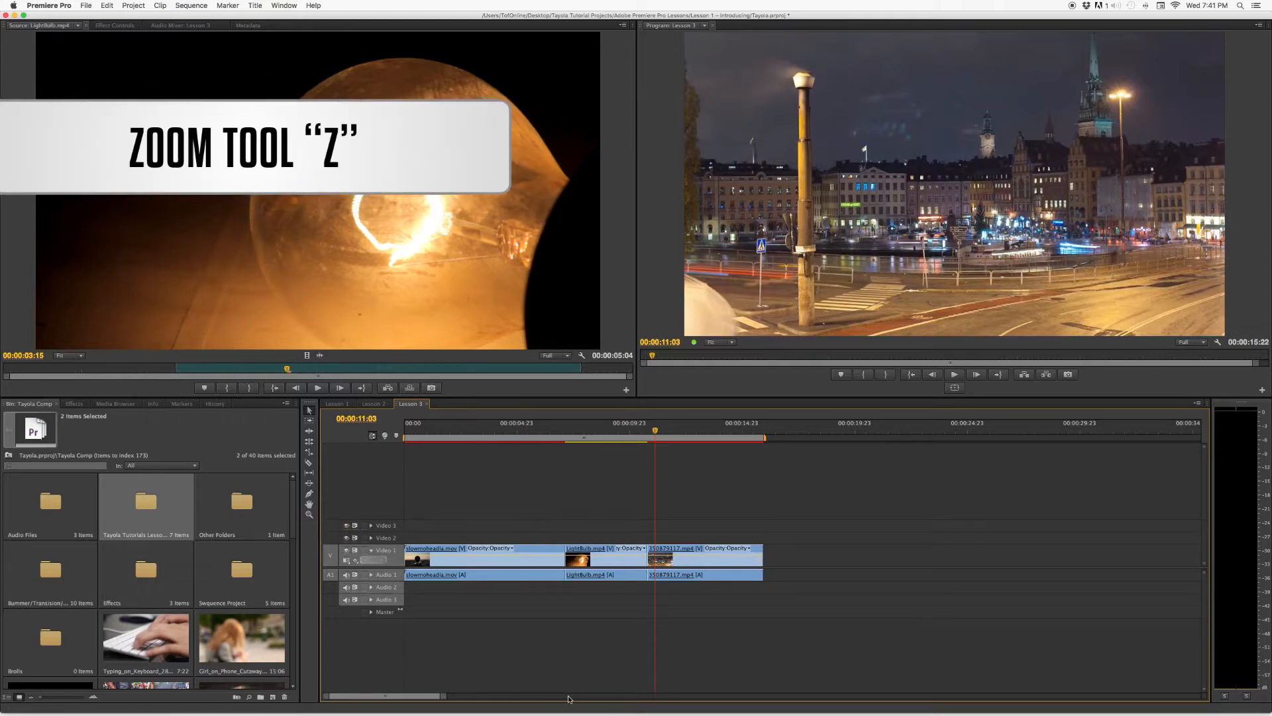
- Zoom into slowmoheadla.mov on the timeline with the Zoom tool and back out to the whole sequence
{"action": "key", "text": "z"}
{"action": "left_click", "coordinate": [623, 572]}
{"action": "left_click", "coordinate": [619, 566]}
{"action": "right_click", "coordinate": [625, 562]}
{"action": "left_click", "coordinate": [649, 558]}
{"action": "left_click", "coordinate": [649, 558]}
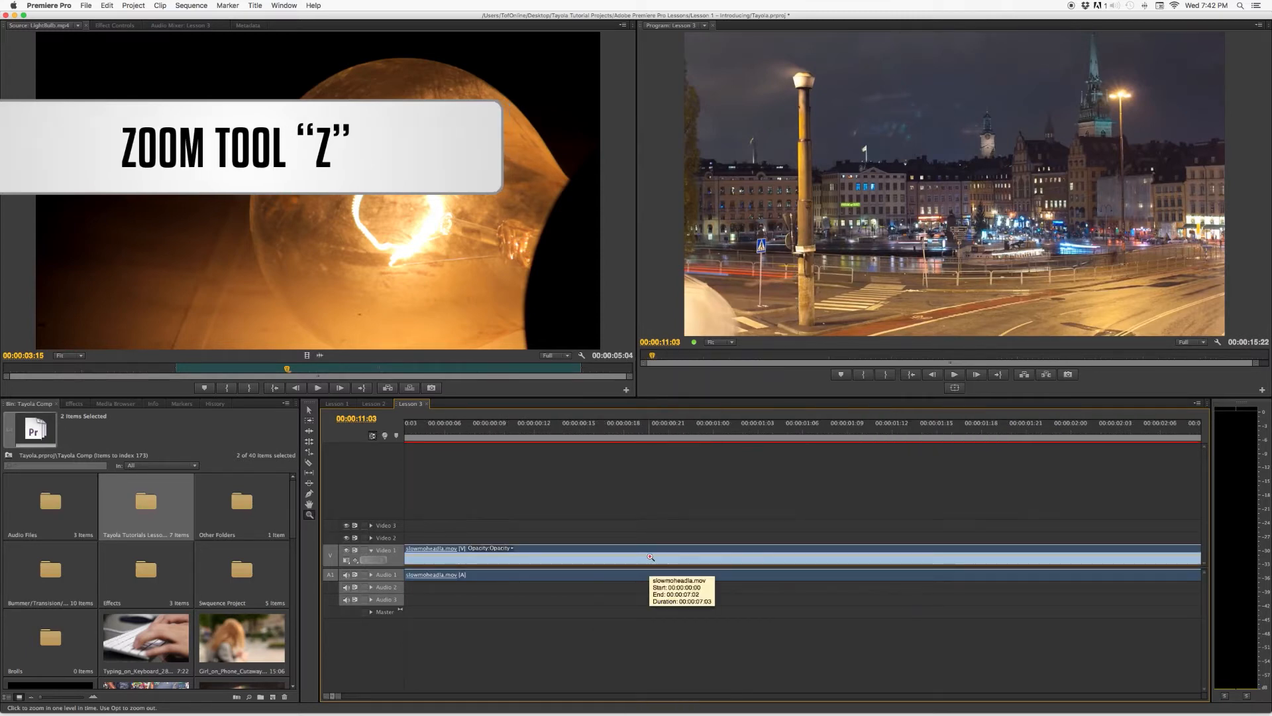
{"action": "left_click", "coordinate": [934, 548], "text": "alt"}
{"action": "left_click", "coordinate": [991, 557], "text": "alt"}
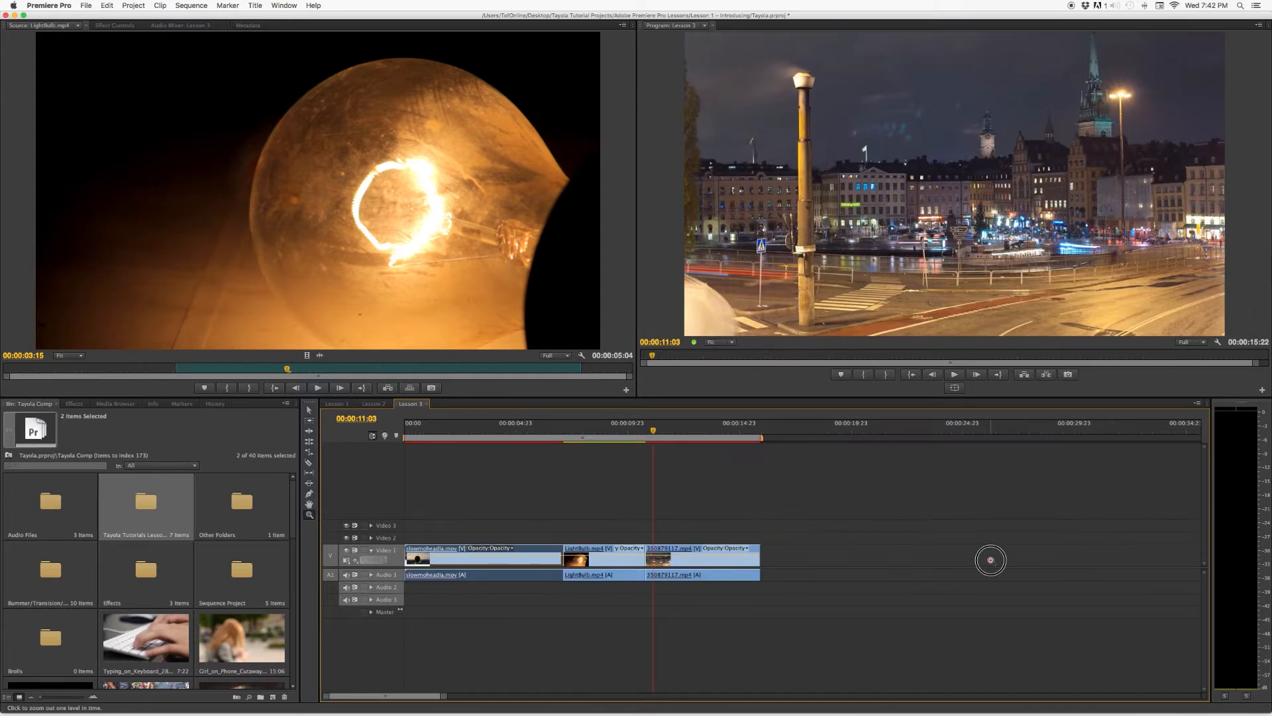
- Magnify the last clip, the night city shot, with the Zoom tool down to frame level
{"action": "left_click", "coordinate": [913, 555]}
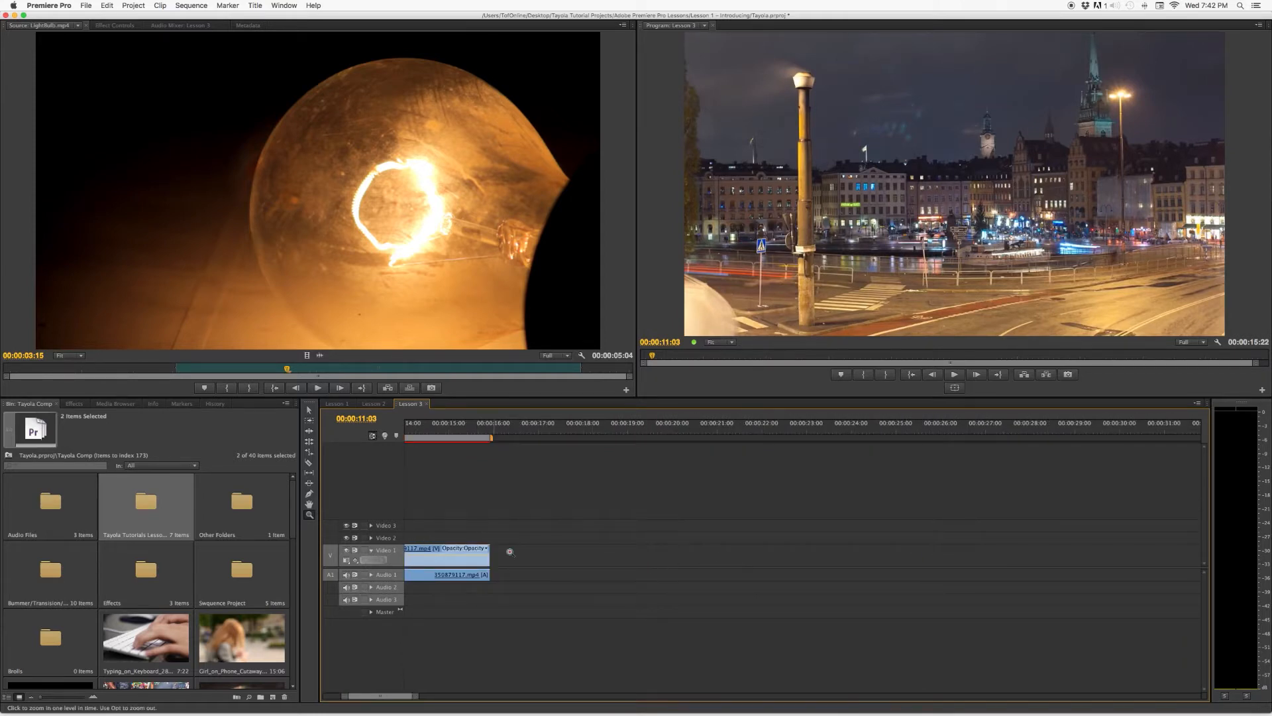
{"action": "left_click", "coordinate": [446, 551]}
{"action": "left_click", "coordinate": [416, 533]}
{"action": "left_click", "coordinate": [426, 561]}
{"action": "scroll", "coordinate": [1078, 532], "scroll_direction": "down", "scroll_amount": 10}
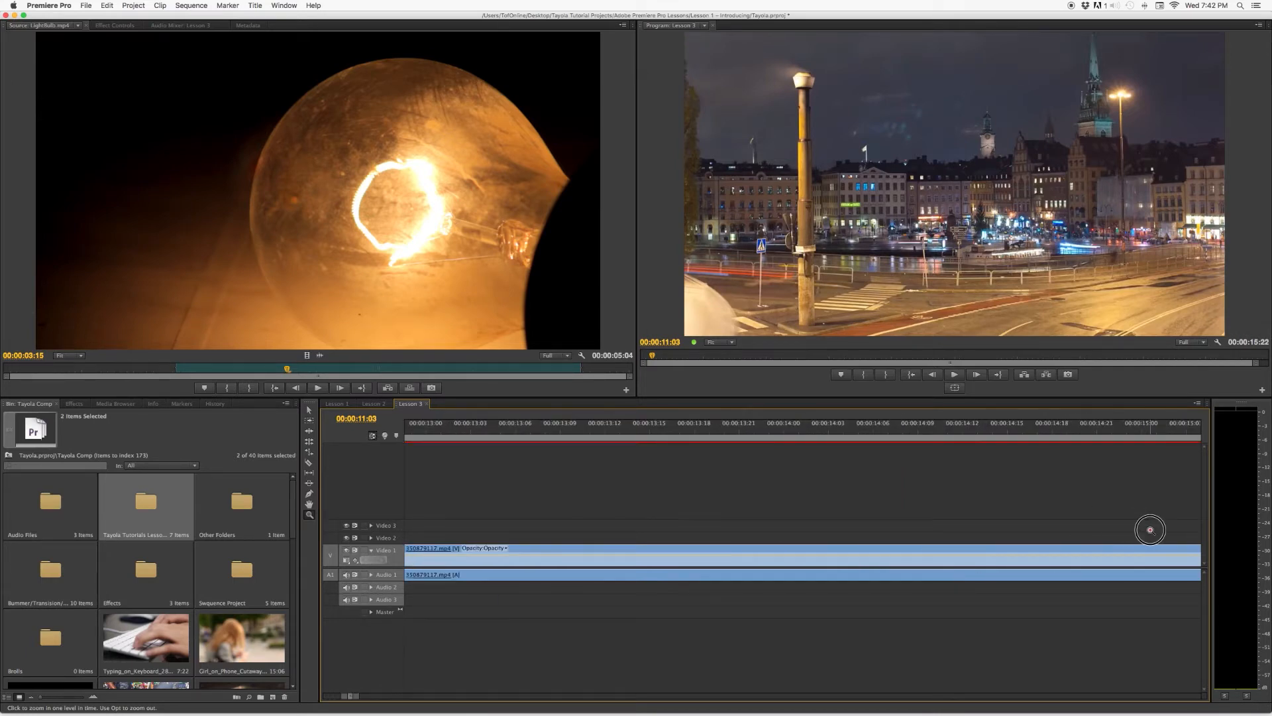
{"action": "left_click", "coordinate": [1150, 530]}
{"action": "left_click", "coordinate": [1178, 533]}
- Zoom back out, return to the Selection tool, and move the playhead to the start of the night city clip at 00:00:10:19
{"action": "key", "text": "minus"}
{"action": "key", "text": "minus"}
{"action": "key", "text": "minus"}
{"action": "key", "text": "minus"}
{"action": "key", "text": "minus"}
{"action": "key", "text": "v"}
{"action": "key", "text": "equal"}
{"action": "key", "text": "equal"}
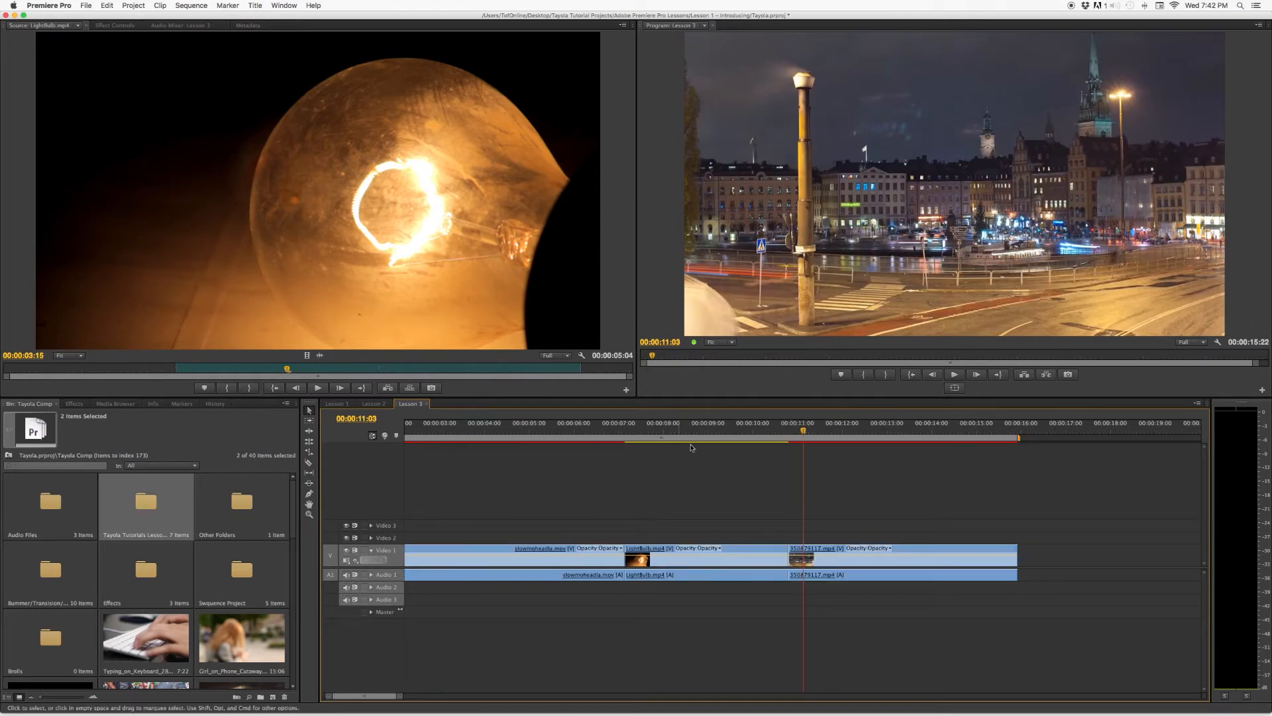
{"action": "left_click_drag", "start_coordinate": [803, 431], "coordinate": [783, 431]}
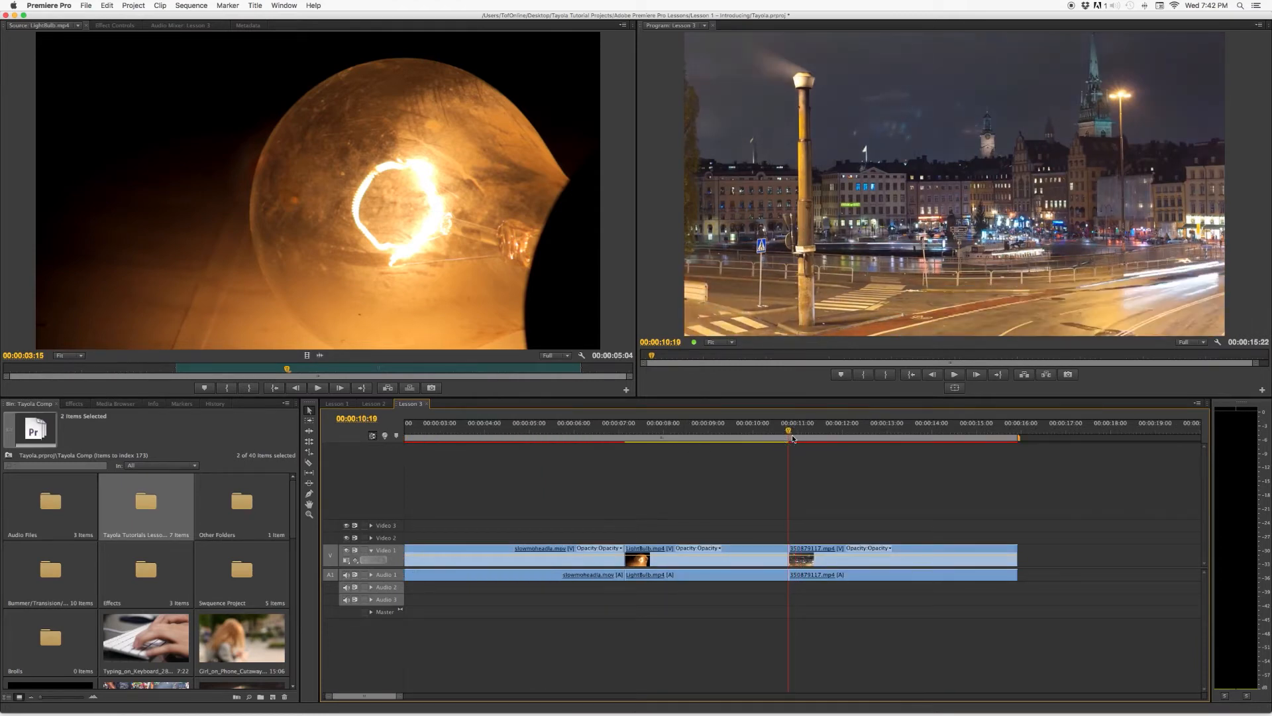
- Fit the sequence in the timeline, zoom in on the cut between LightBulb.mp4 and the night city clip, and zoom out again
{"action": "key", "text": "backslash"}
{"action": "key", "text": "equal"}
{"action": "key", "text": "equal"}
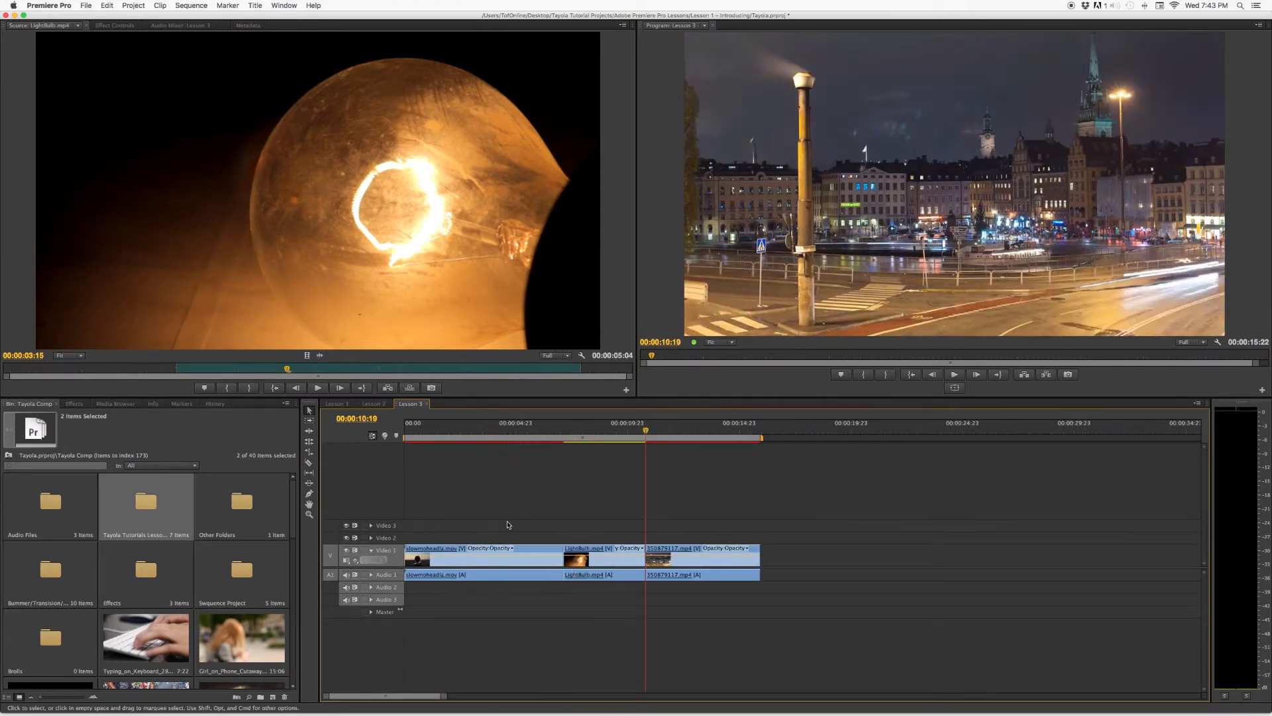
{"action": "key", "text": "equal"}
{"action": "key", "text": "equal"}
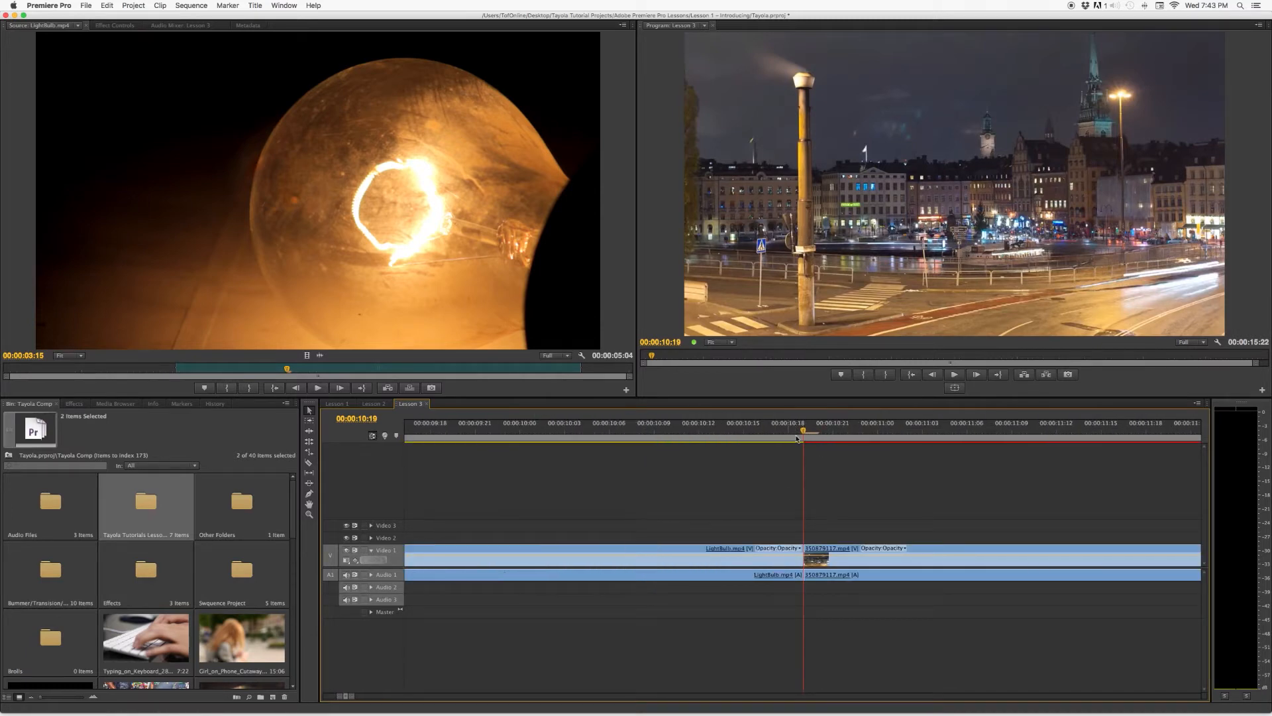
{"action": "key", "text": "minus"}
{"action": "key", "text": "minus"}
{"action": "key", "text": "minus"}
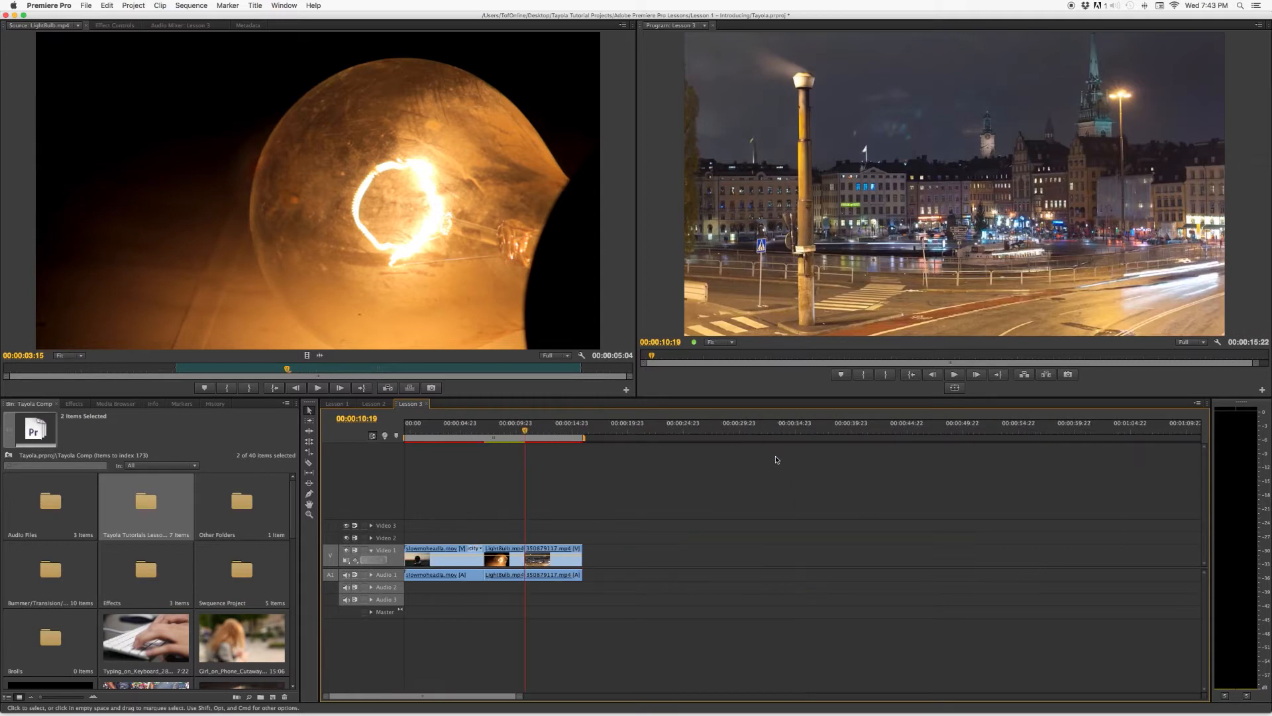
- Zoom in on the end of the sequence and place the playhead at 00:00:15:22, exactly where the last clip ends
{"action": "key", "text": "End"}
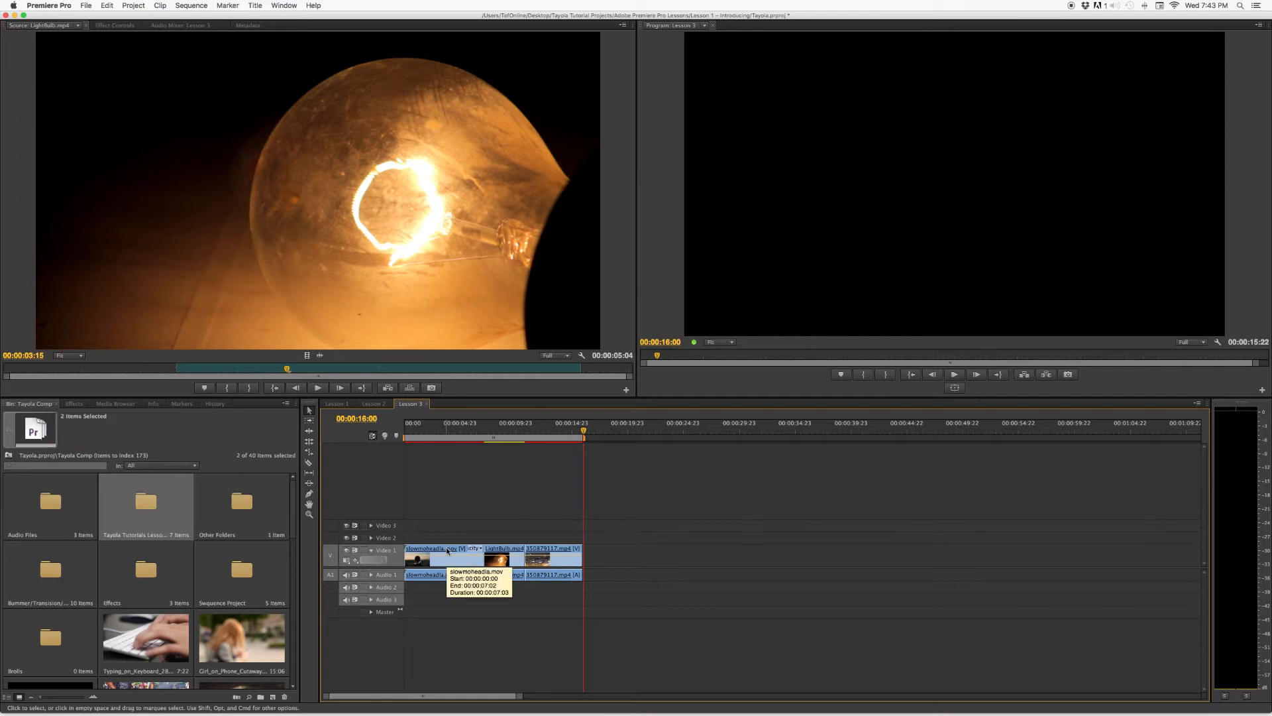
{"action": "key", "text": "="}
{"action": "key", "text": "="}
{"action": "key", "text": "="}
{"action": "key", "text": "="}
{"action": "key", "text": "="}
{"action": "key", "text": "="}
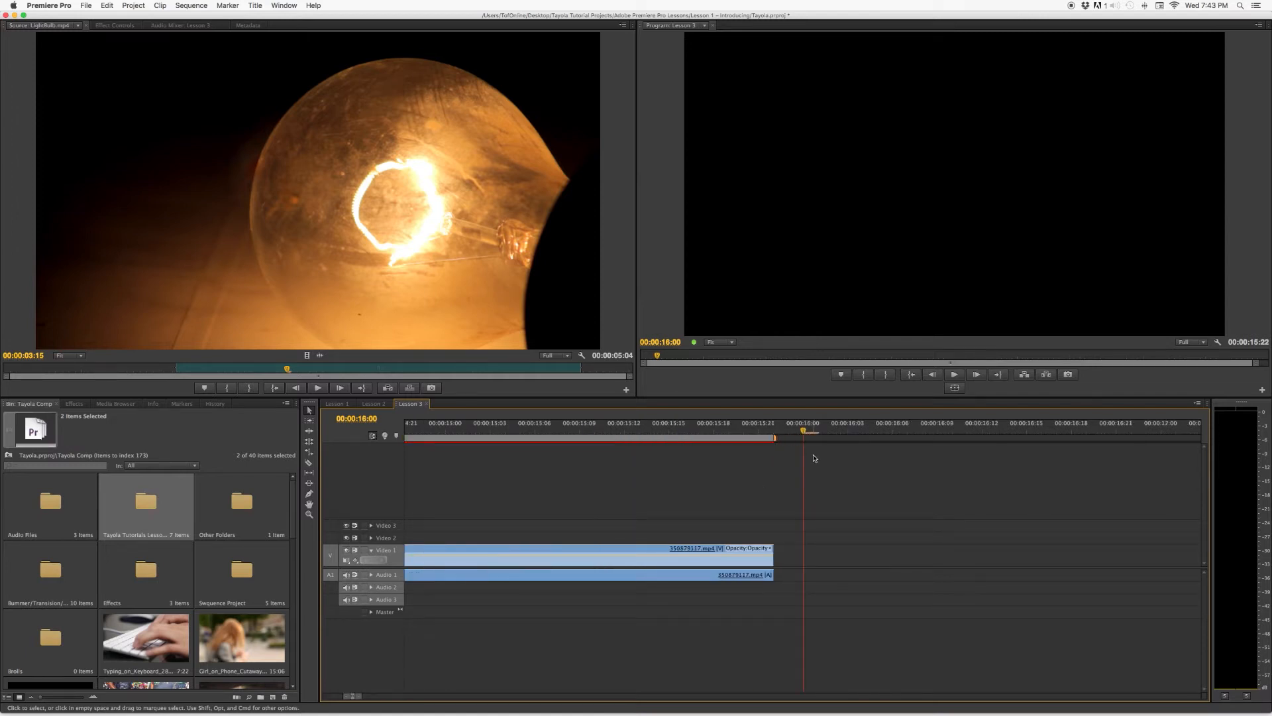
{"action": "left_click_drag", "start_coordinate": [804, 428], "coordinate": [772, 429]}
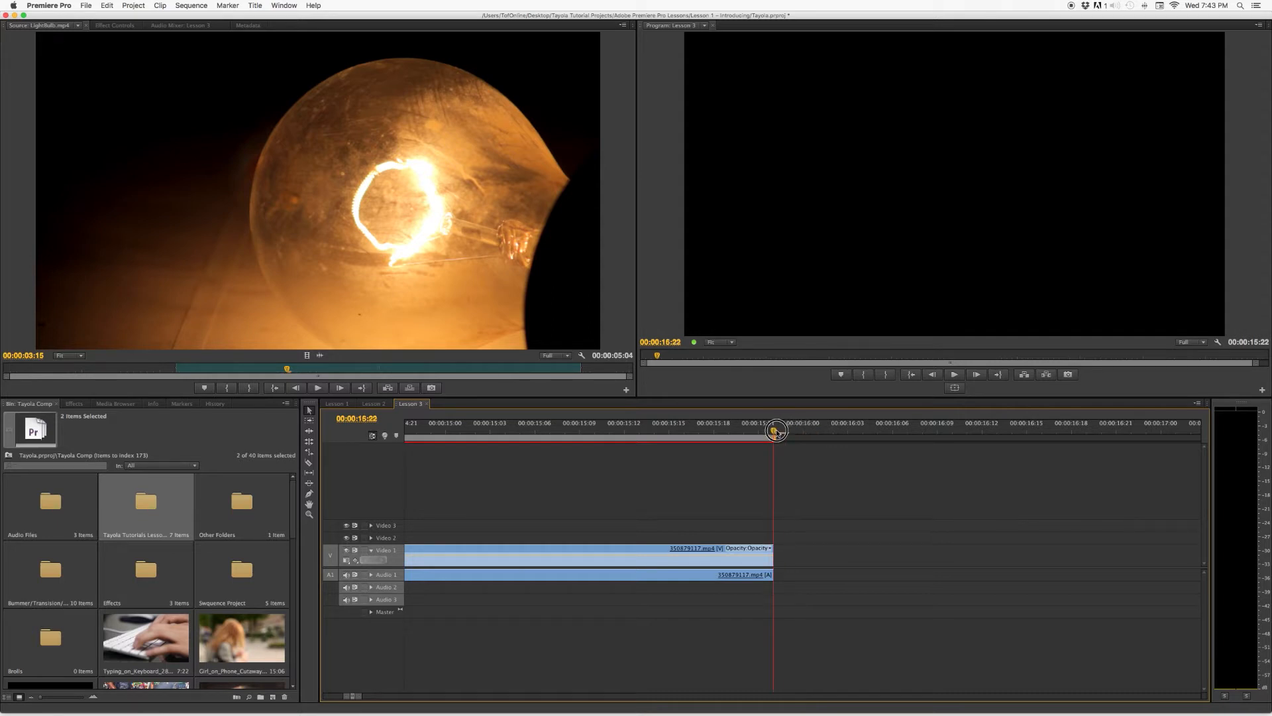
- Zoom out to the whole sequence and return the playhead to its start
{"action": "key", "text": "-"}
{"action": "key", "text": "-"}
{"action": "key", "text": "-"}
{"action": "key", "text": "-"}
{"action": "key", "text": "-"}
{"action": "key", "text": "-"}
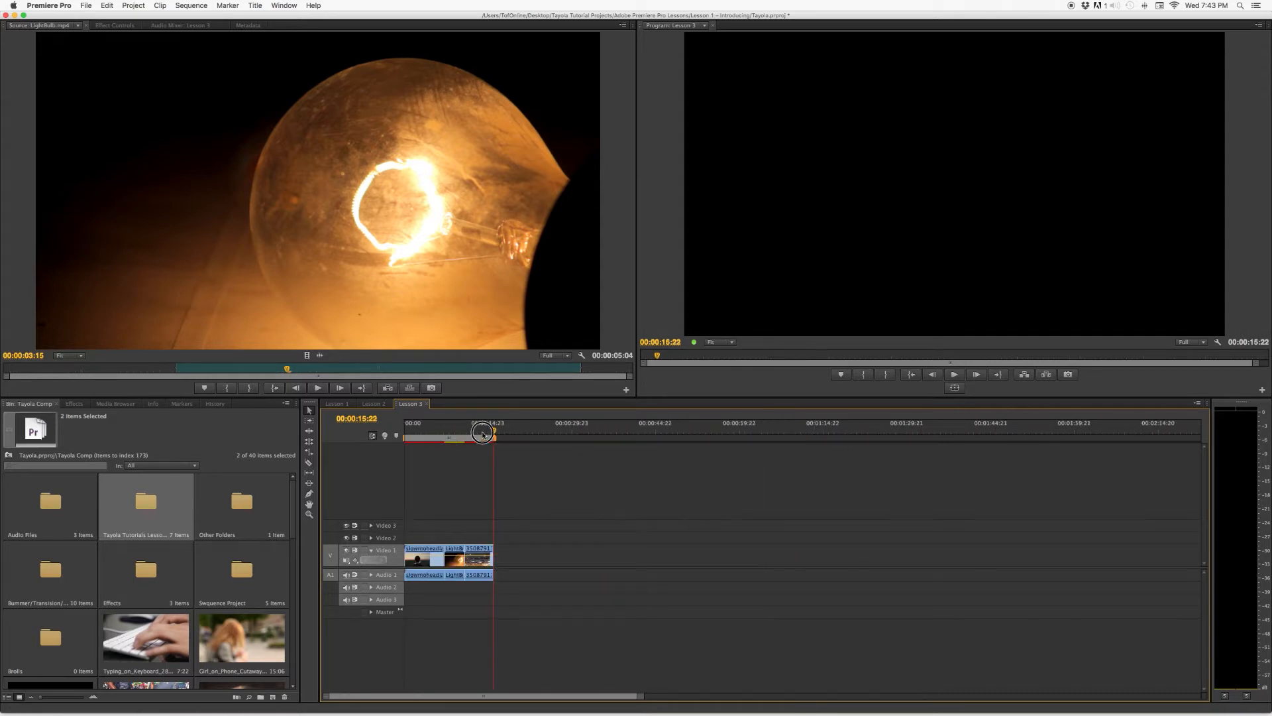
{"action": "key", "text": "Home"}
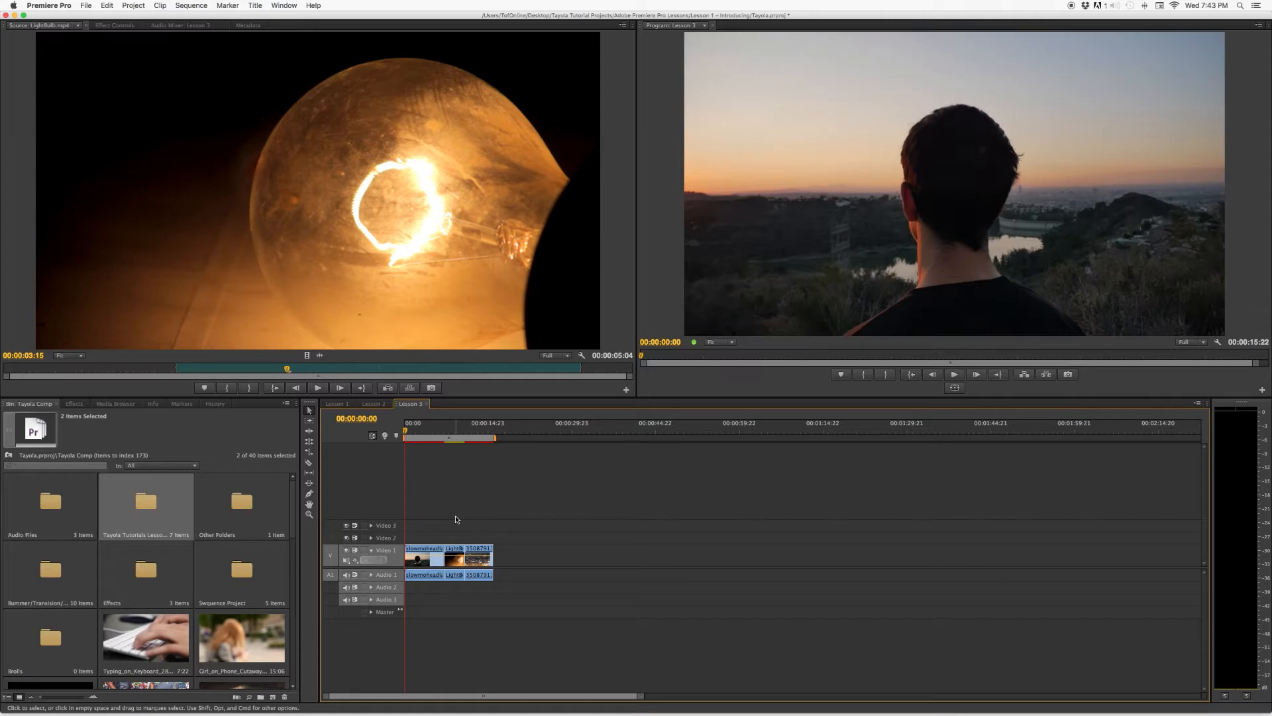
- Place the playhead at the start of LightBulb.mp4, 00:00:07:03, and try sliding slowmoheadla.mov forward with the Slide tool
{"action": "mouse_move", "coordinate": [458, 568]}
{"action": "key", "text": "="}
{"action": "key", "text": "="}
{"action": "key", "text": "="}
{"action": "key", "text": "="}
{"action": "key", "text": "="}
{"action": "key", "text": "="}
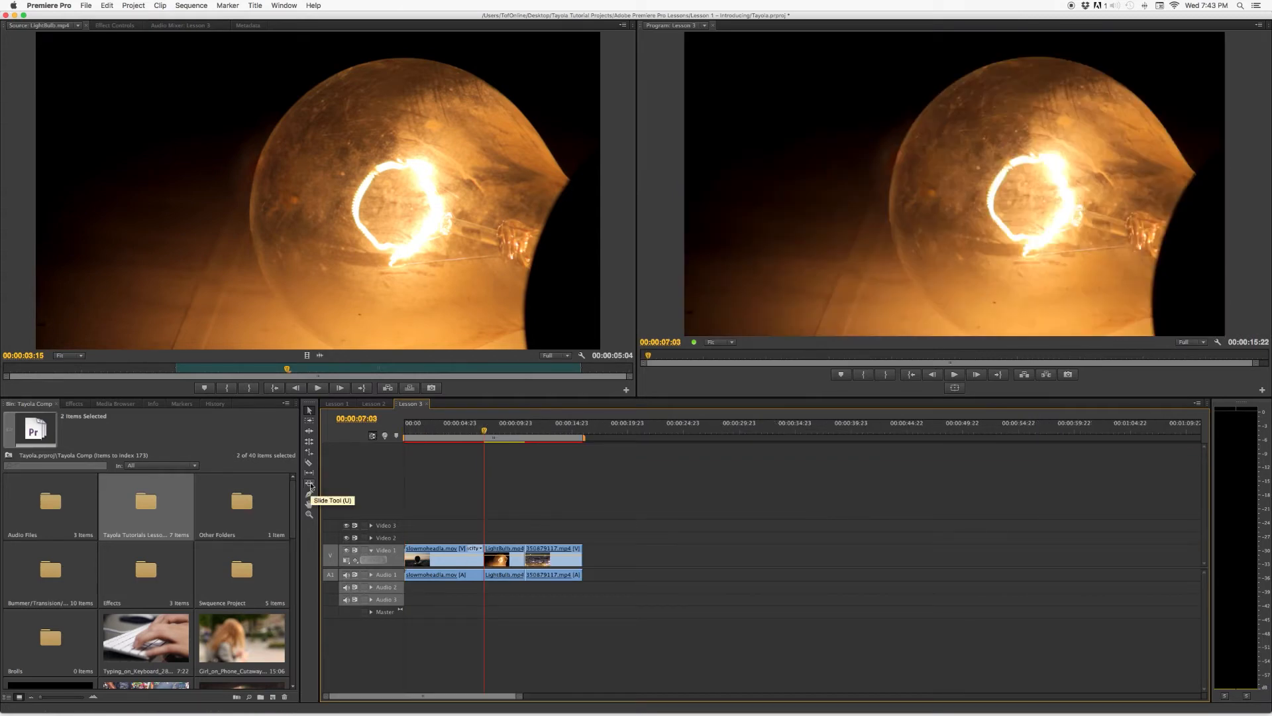
{"action": "left_click", "coordinate": [310, 485]}
{"action": "mouse_move", "coordinate": [448, 560]}
{"action": "left_mouse_down"}
{"action": "mouse_move", "coordinate": [597, 563]}
{"action": "mouse_move", "coordinate": [405, 563]}
{"action": "mouse_move", "coordinate": [555, 565]}
{"action": "mouse_move", "coordinate": [467, 563]}
{"action": "left_mouse_up"}
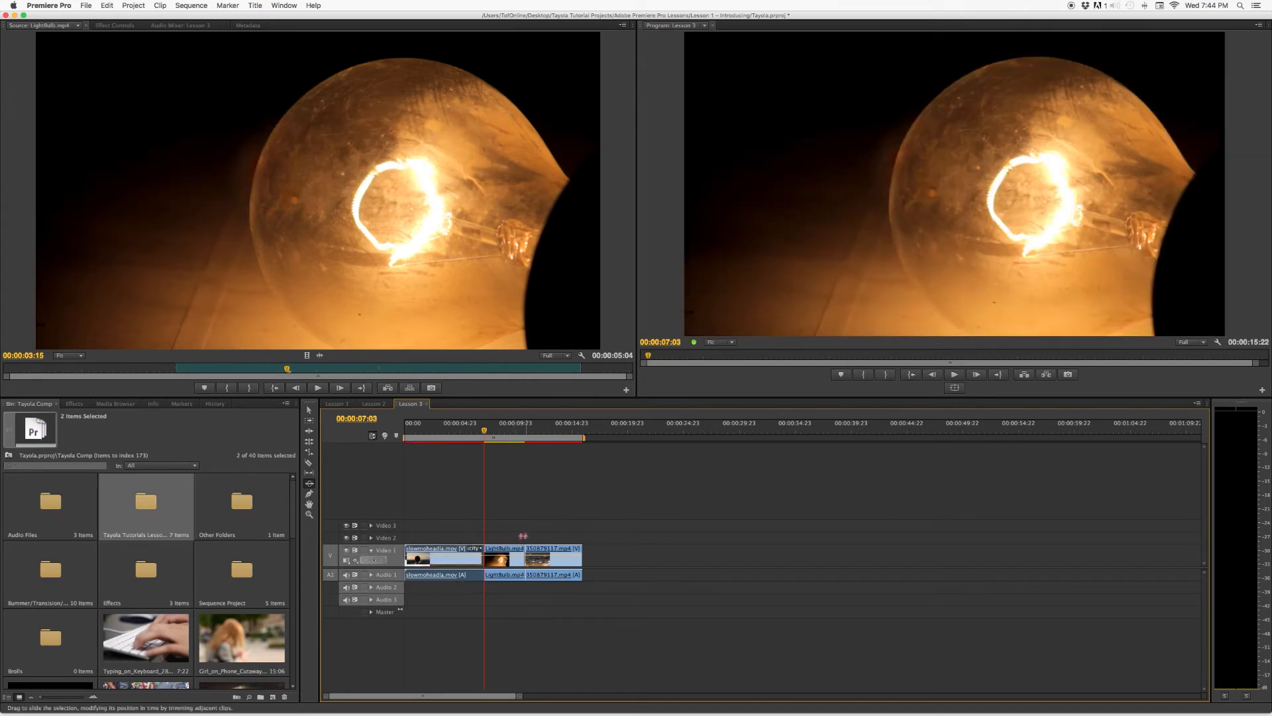
- Try moving slowmoheadla.mov over LightBulb.mp4 and back to the start with the Selection tool, and undo the overwrite
{"action": "key", "text": "v"}
{"action": "left_click_drag", "start_coordinate": [424, 551], "coordinate": [464, 553]}
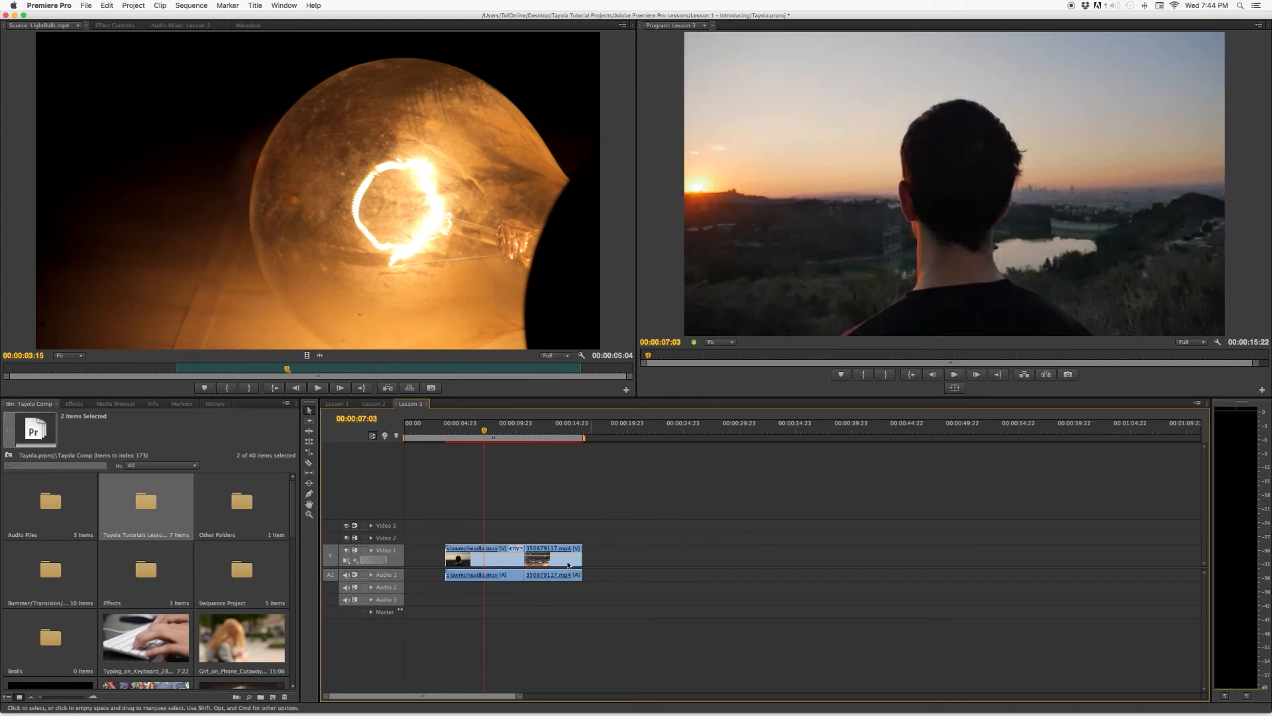
{"action": "left_click_drag", "start_coordinate": [498, 556], "coordinate": [458, 555]}
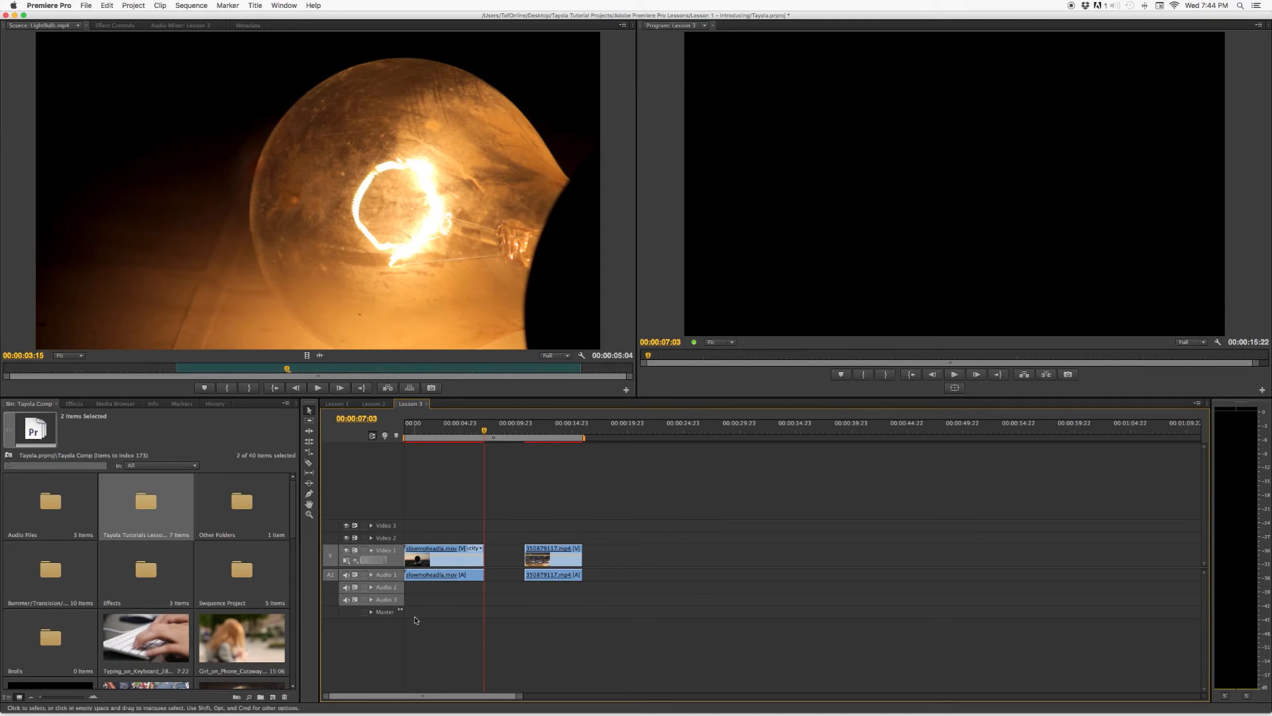
{"action": "key", "text": "period"}
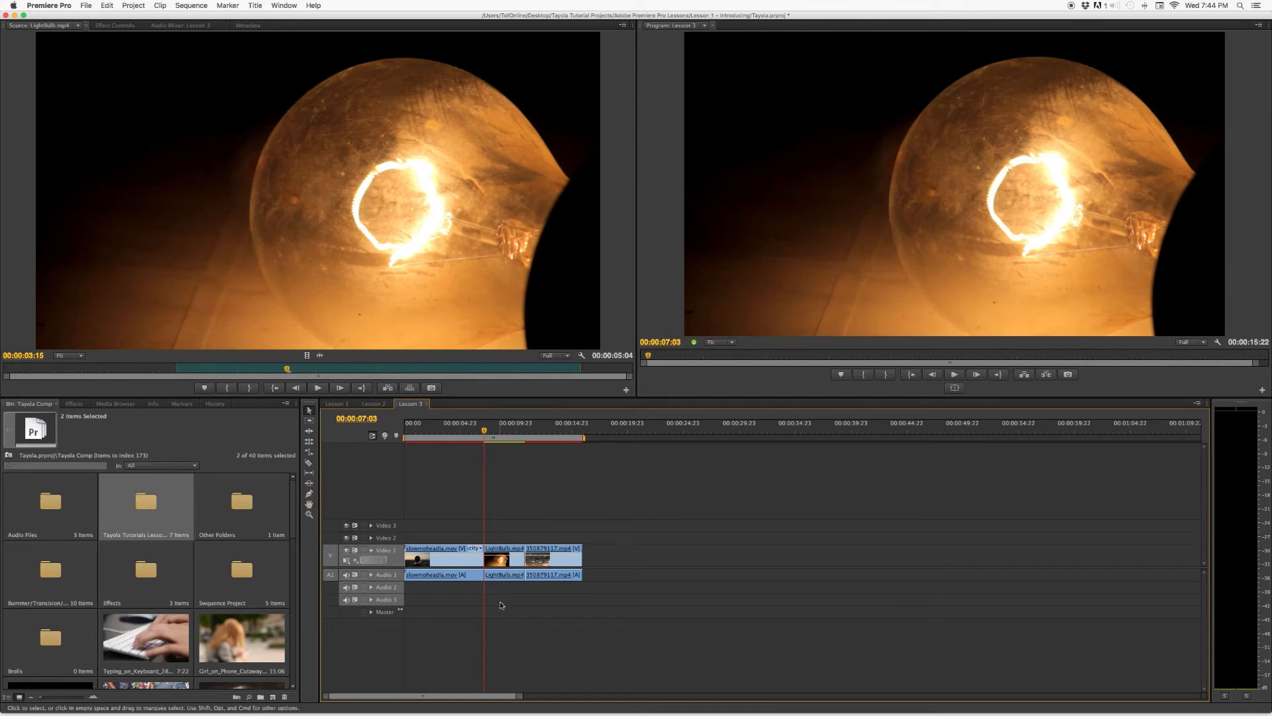
- Slide slowmoheadla.mov forward to start at 00:00:03:15 over LightBulb.mp4, and revert to the original clip arrangement
{"action": "key", "text": "u"}
{"action": "left_click_drag", "start_coordinate": [432, 546], "coordinate": [456, 560]}
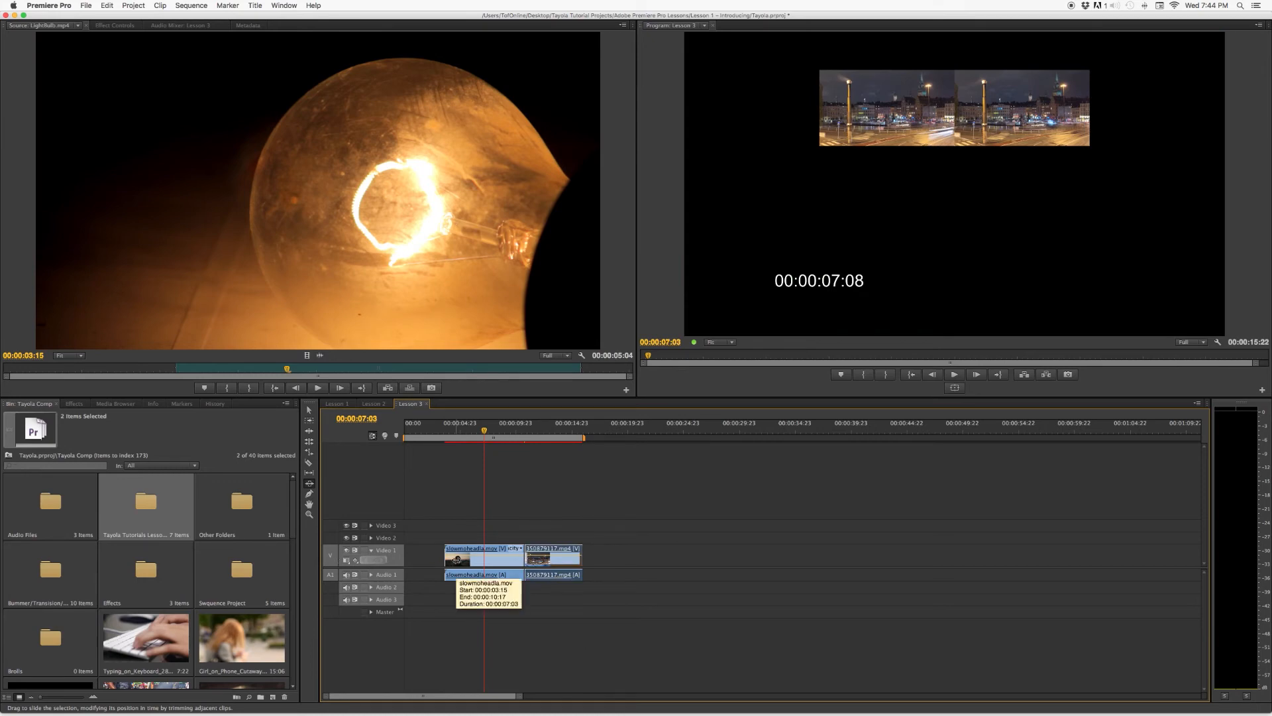
{"action": "left_click_drag", "start_coordinate": [457, 559], "coordinate": [336, 560]}
{"action": "left_click", "coordinate": [477, 547]}
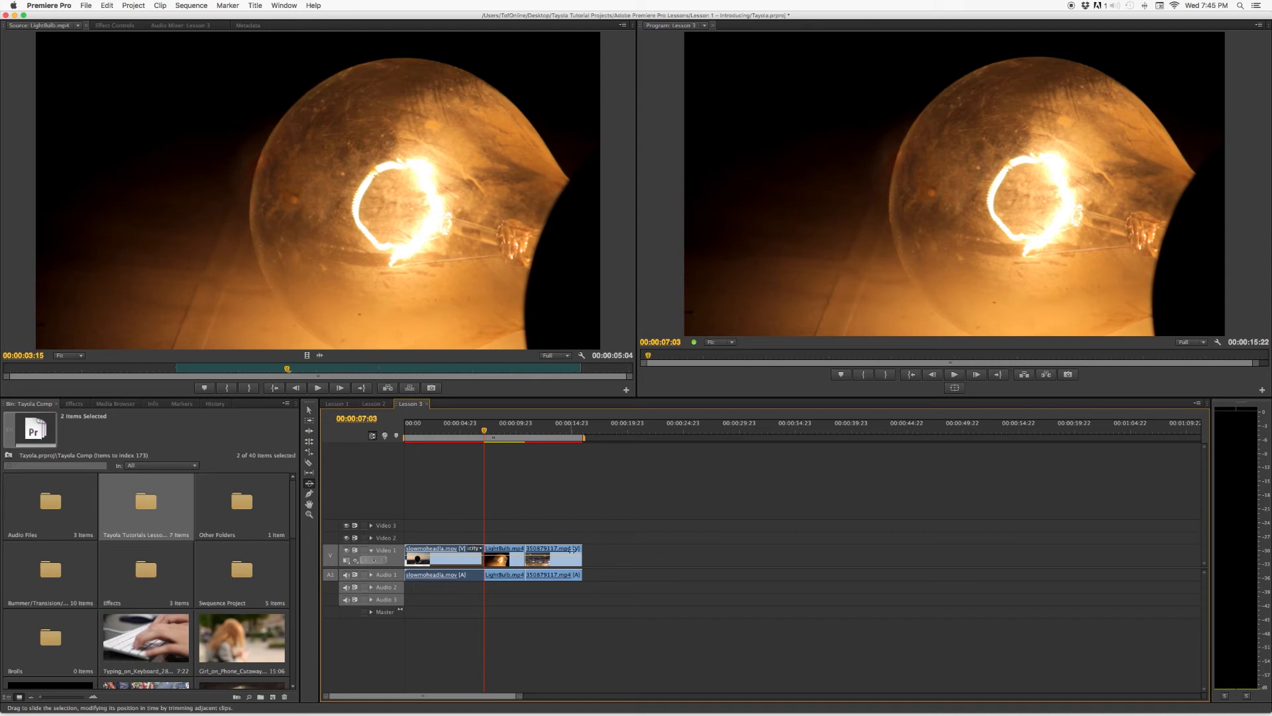
- Slide the night city clip earlier over LightBulb.mp4 until it almost meets slowmoheadla.mov, and play across the cut
{"action": "left_click_drag", "start_coordinate": [565, 548], "coordinate": [467, 550]}
{"action": "left_click_drag", "start_coordinate": [471, 428], "coordinate": [446, 429]}
{"action": "key", "text": "space"}
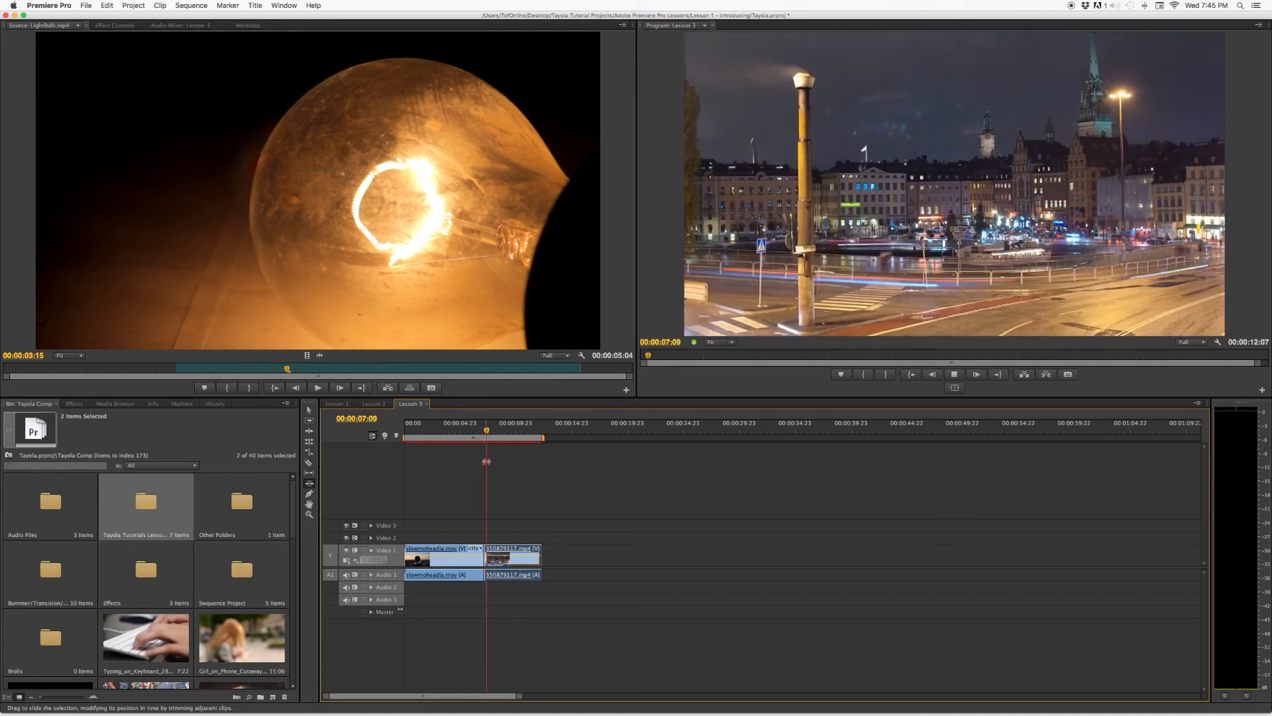
{"action": "key", "text": "space"}
- Zoom in on the sliver of LightBulb.mp4 between its neighbouring clips and scrub back to 00:00:07:02
{"action": "key", "text": "equal"}
{"action": "key", "text": "equal"}
{"action": "key", "text": "equal"}
{"action": "key", "text": "equal"}
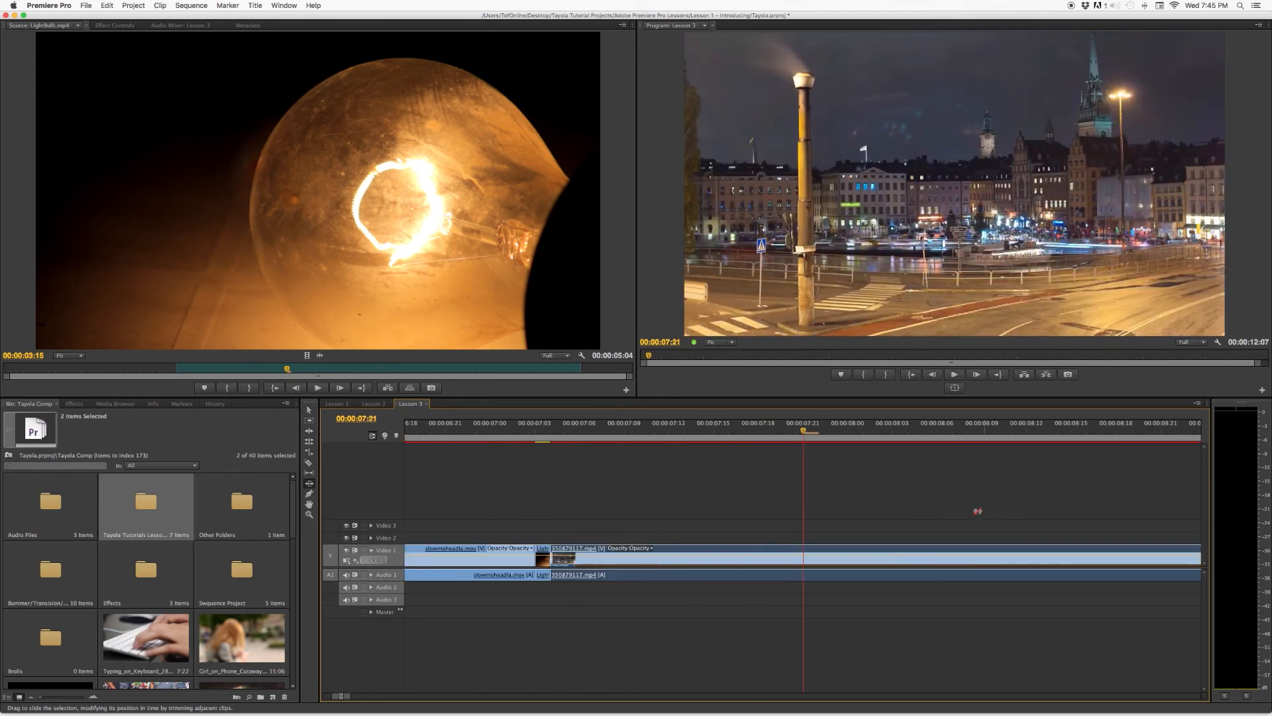
{"action": "left_click_drag", "start_coordinate": [547, 442], "coordinate": [520, 438]}
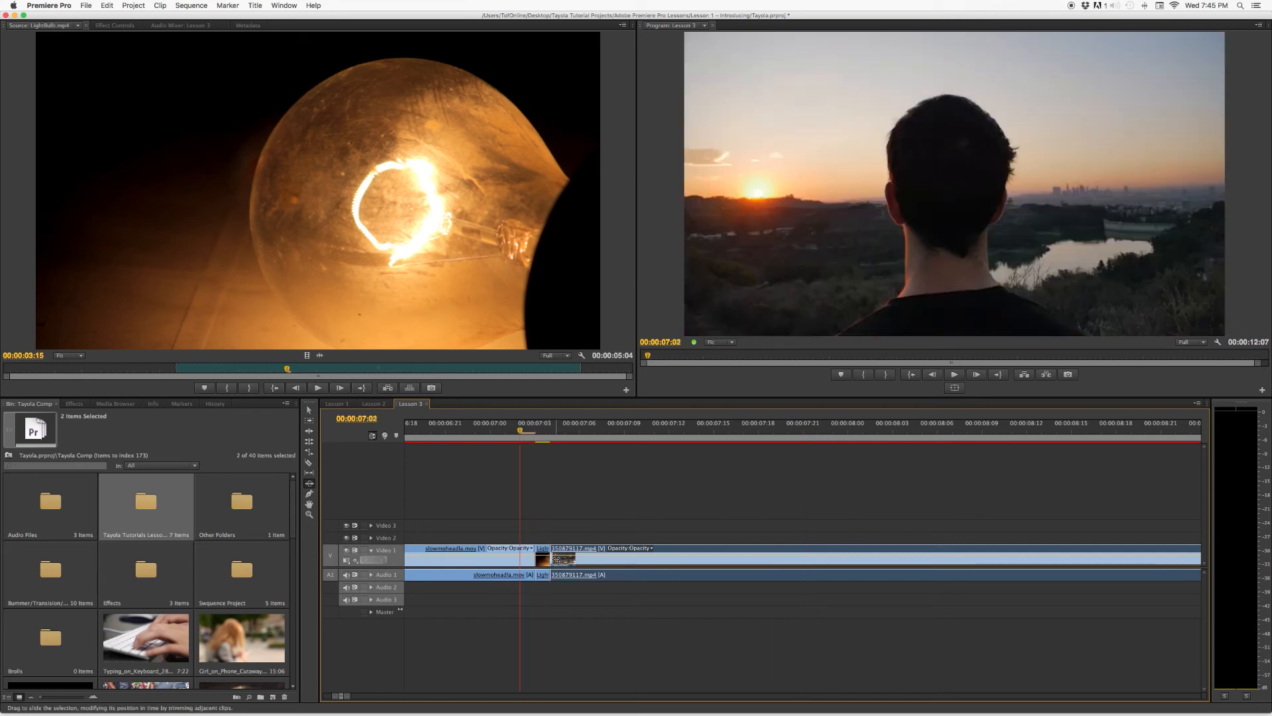
- Try sliding the night city clip forward by 00:00:04:07 with the Slide tool, and scrub around its cut with slowmoheadla.mov
{"action": "left_click_drag", "start_coordinate": [604, 549], "coordinate": [548, 549]}
{"action": "left_click_drag", "start_coordinate": [526, 564], "coordinate": [699, 570]}
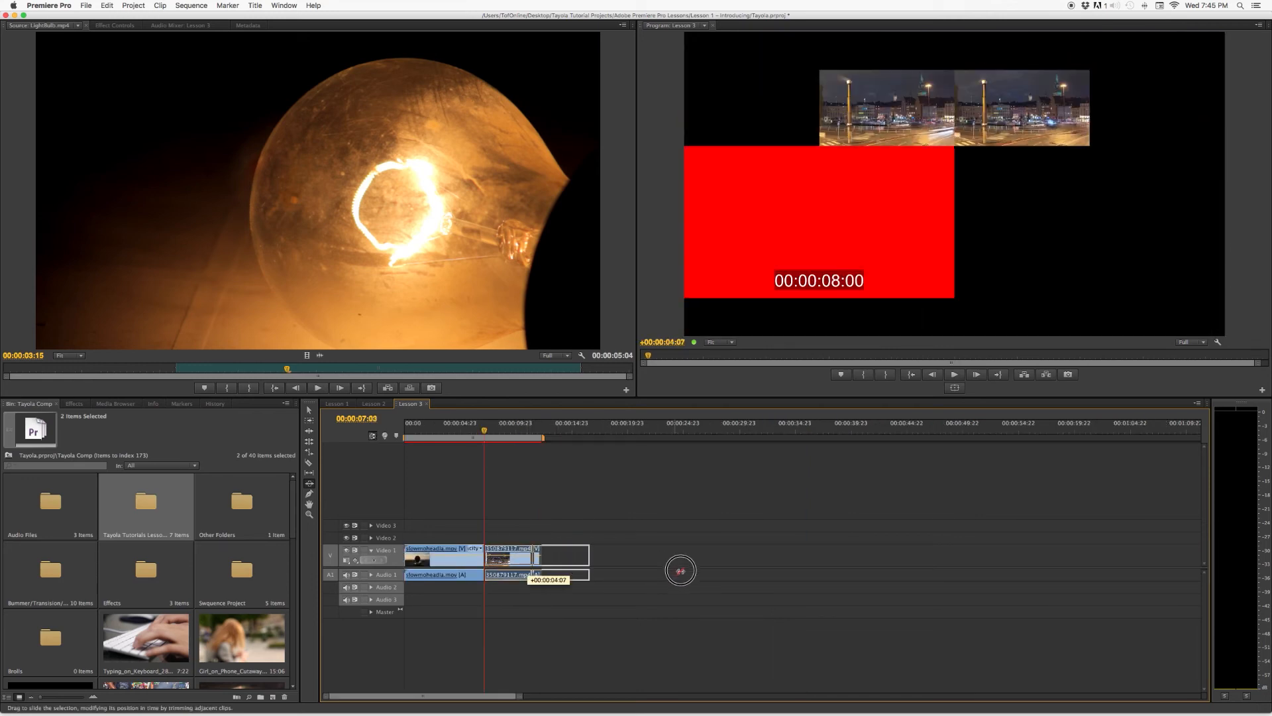
{"action": "left_click", "coordinate": [489, 431]}
{"action": "mouse_move", "coordinate": [488, 432]}
{"action": "left_mouse_down"}
{"action": "mouse_move", "coordinate": [555, 436]}
{"action": "mouse_move", "coordinate": [494, 446]}
{"action": "left_mouse_up"}
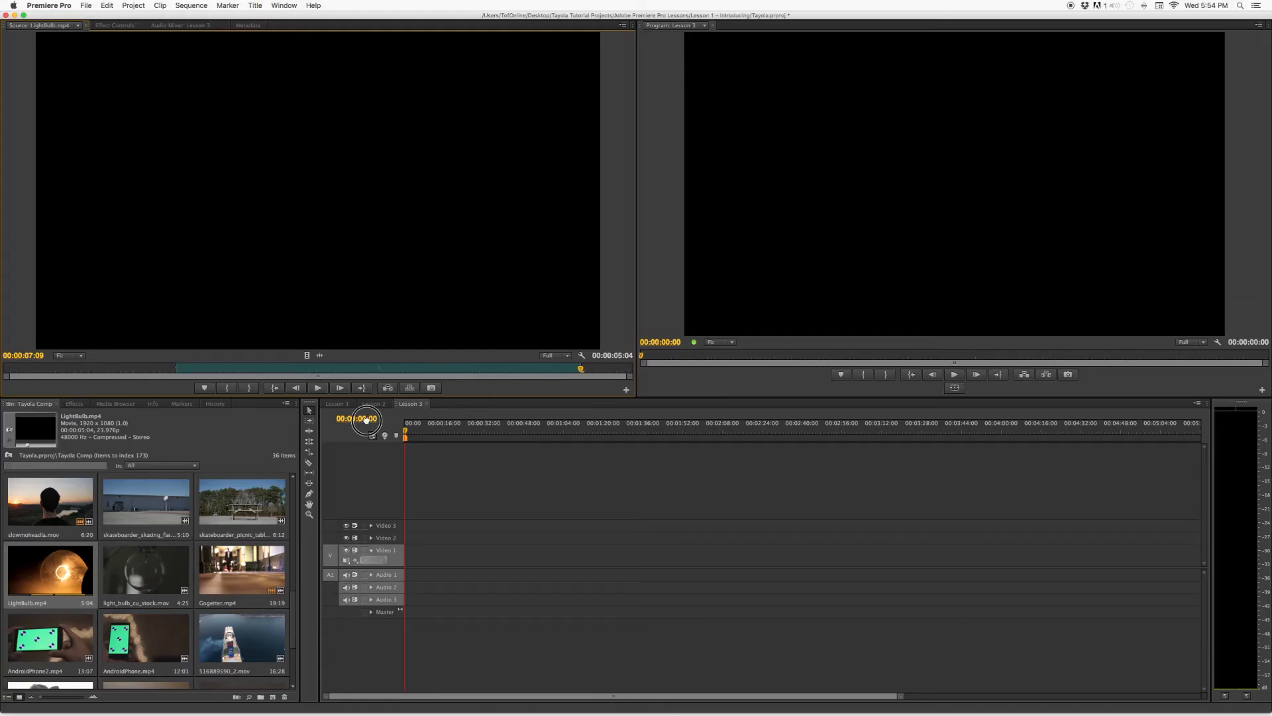
{"action": "left_click_drag", "start_coordinate": [386, 652], "coordinate": [403, 567]}
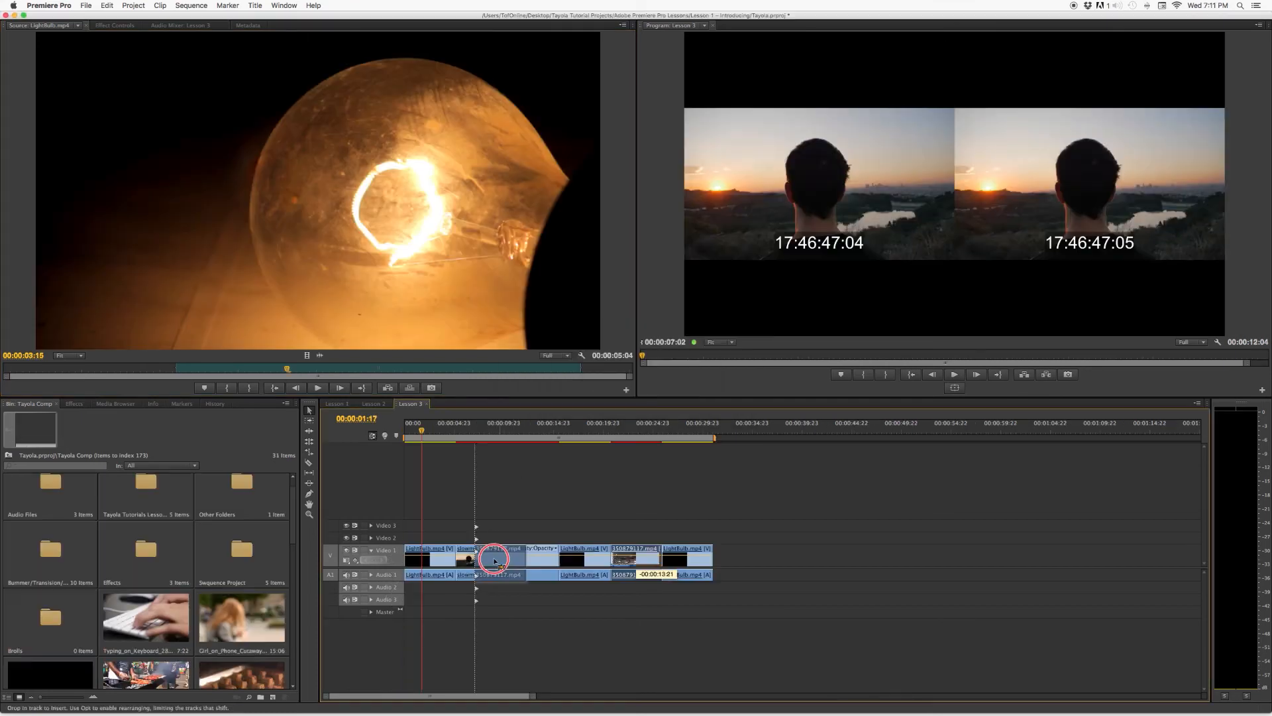
{"action": "left_click_drag", "start_coordinate": [488, 556], "coordinate": [420, 557]}
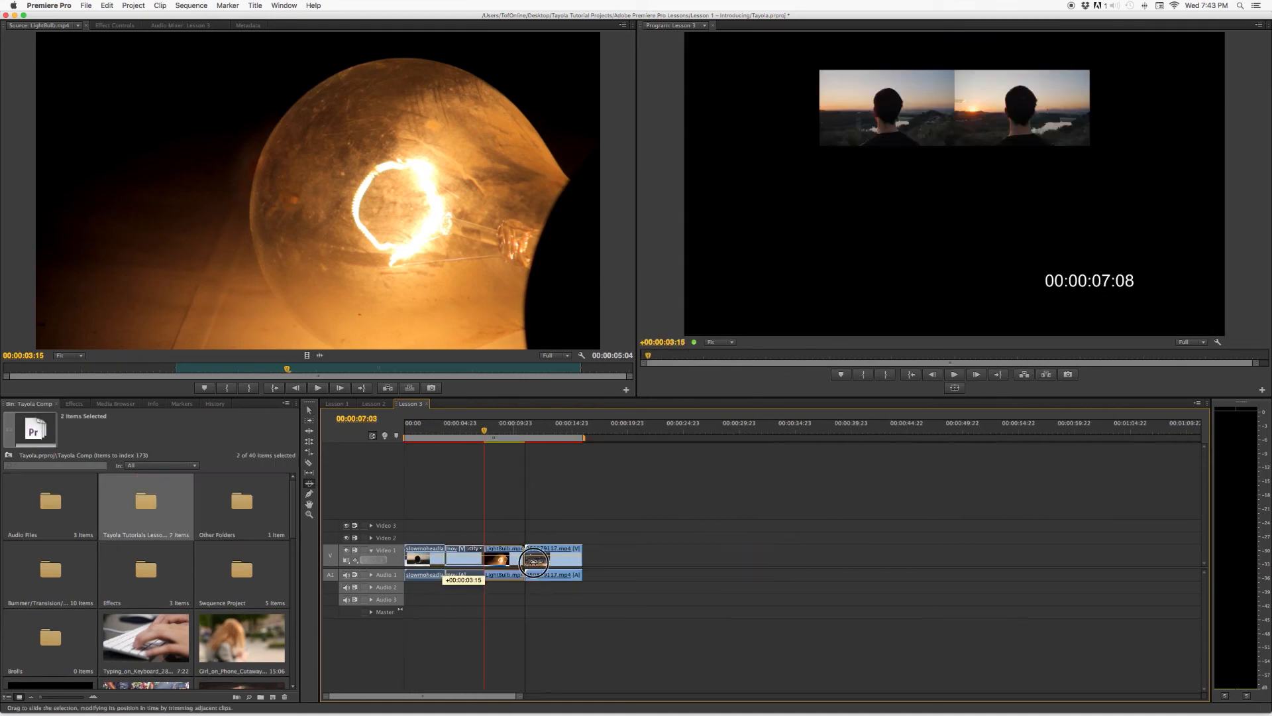
{"action": "left_click_drag", "start_coordinate": [527, 563], "coordinate": [590, 564]}
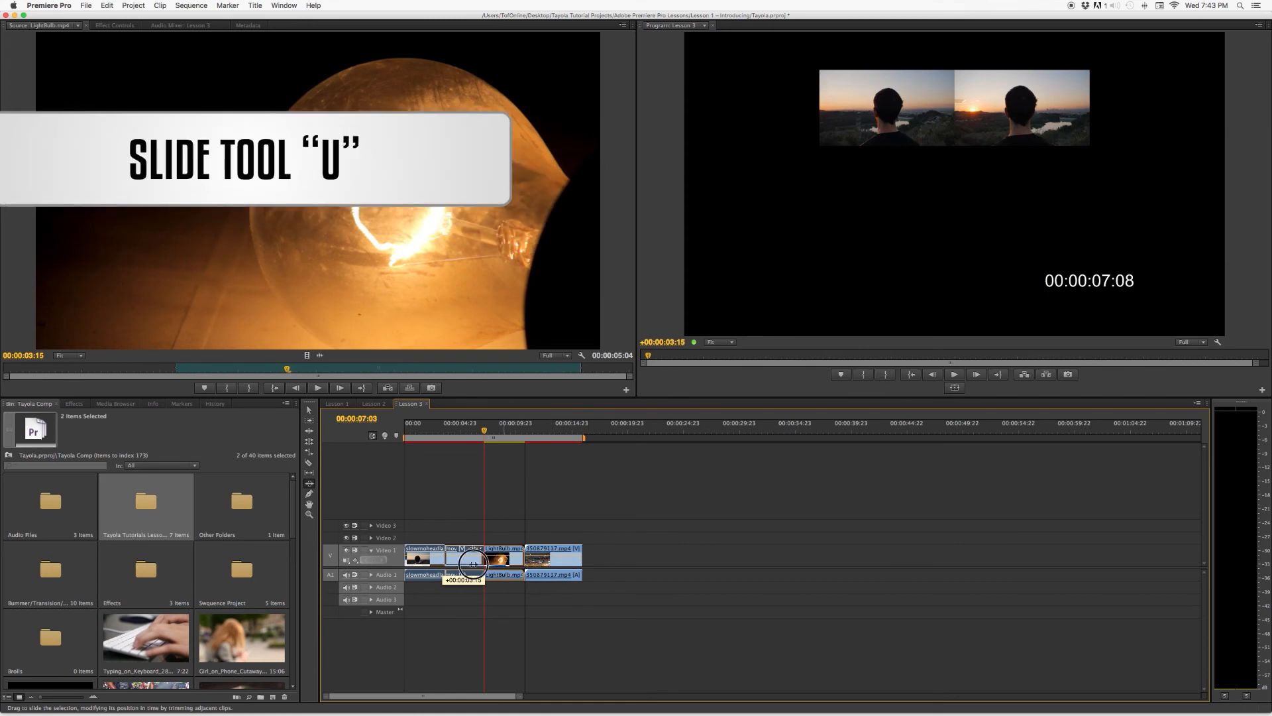